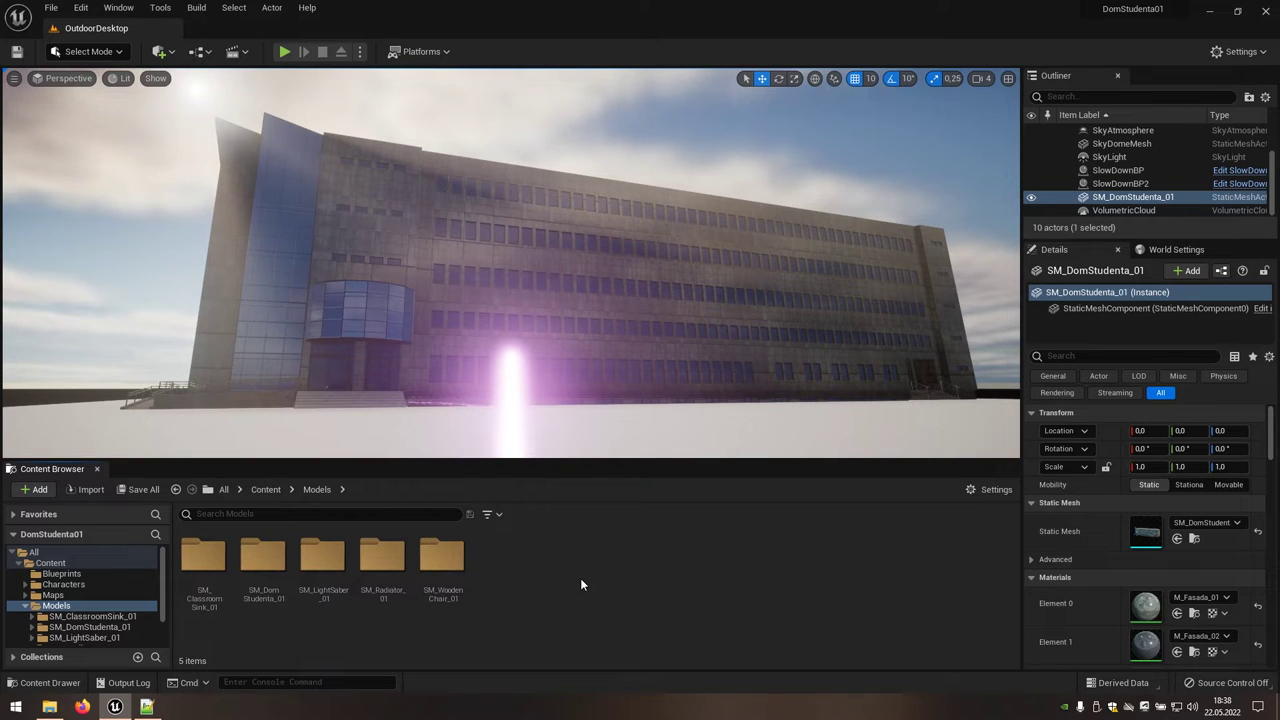
Create a new folder named SM_ClassRoom_109 inside Models and open it
right_click(581, 584)
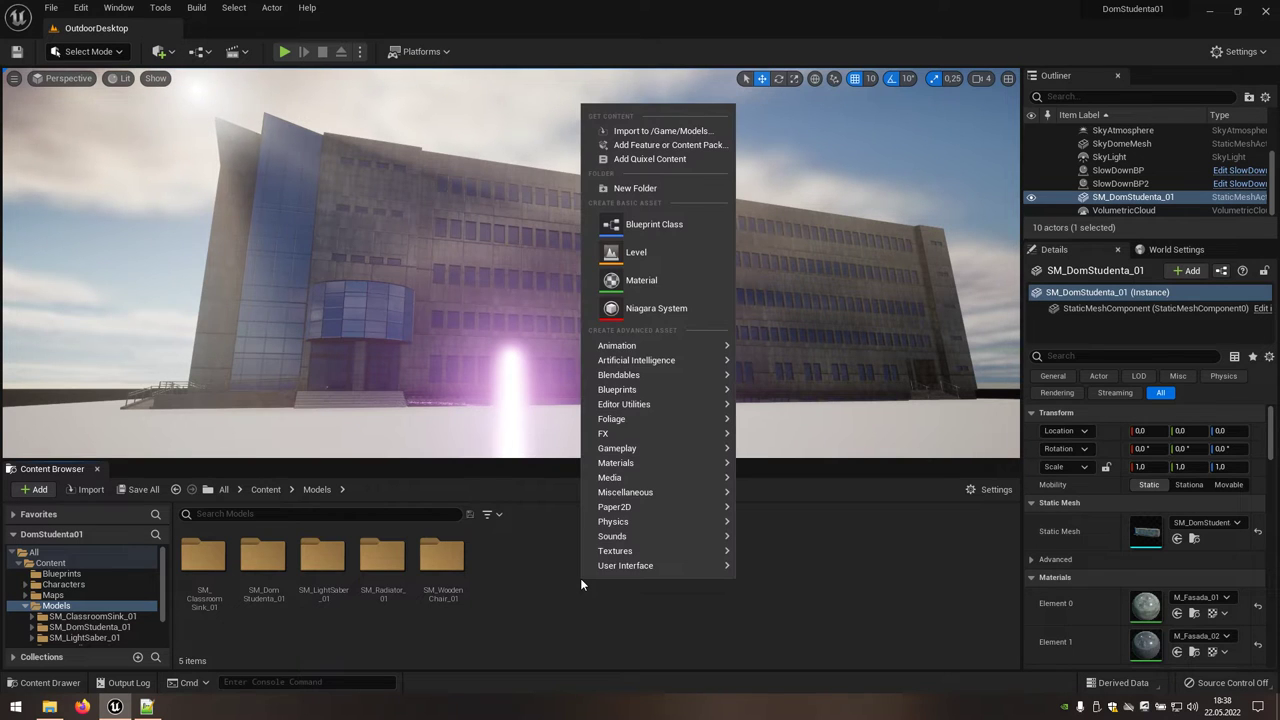
left_click(630, 190)
type("SM_Class")
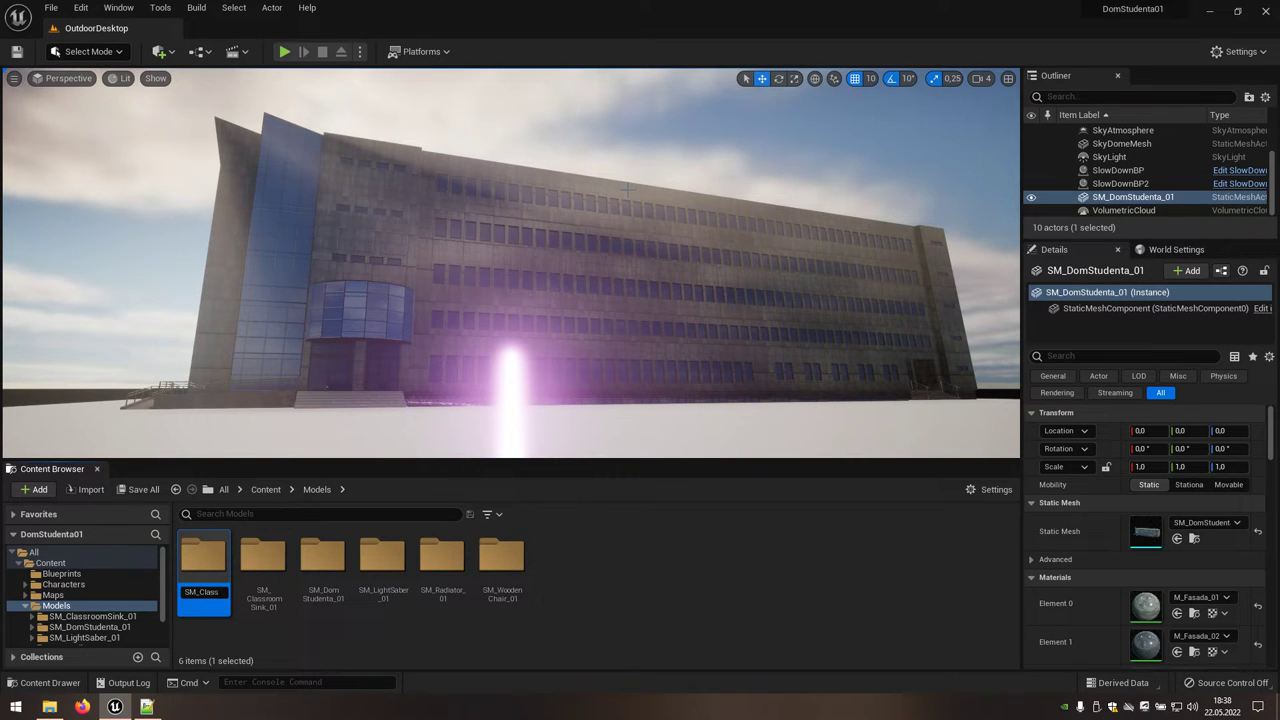
type("Room_")
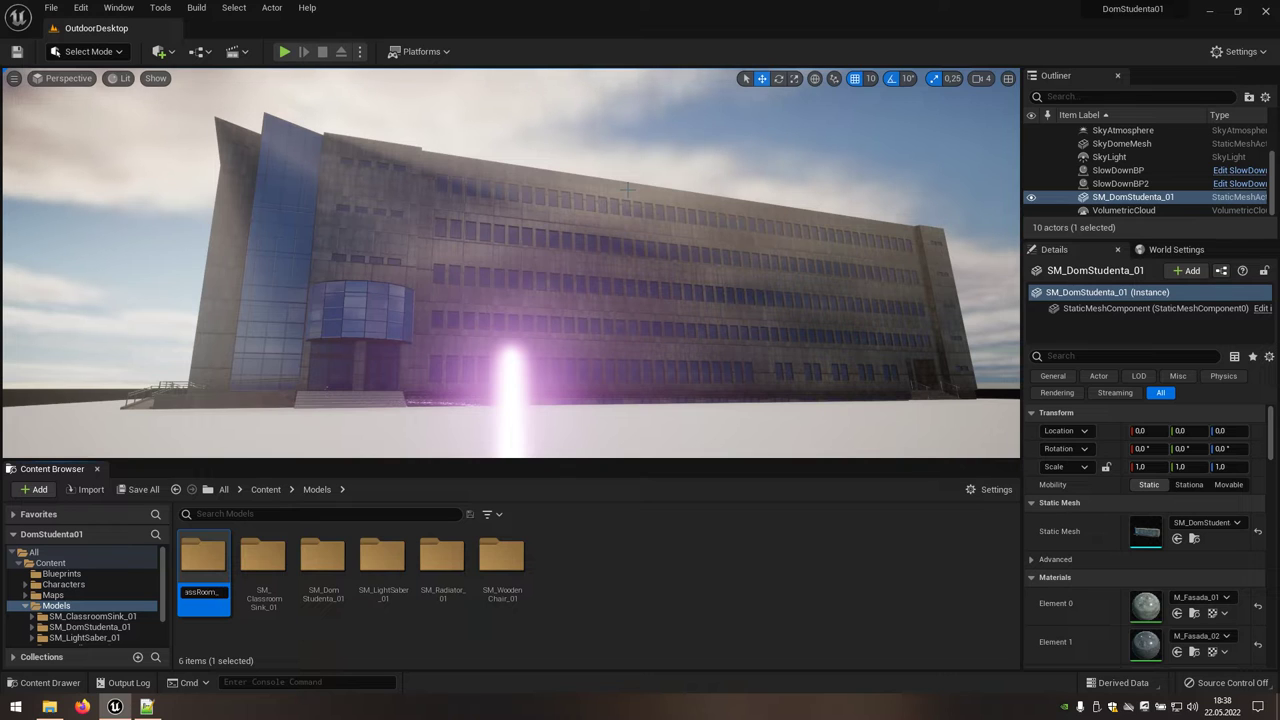
type("100")
key("Return")
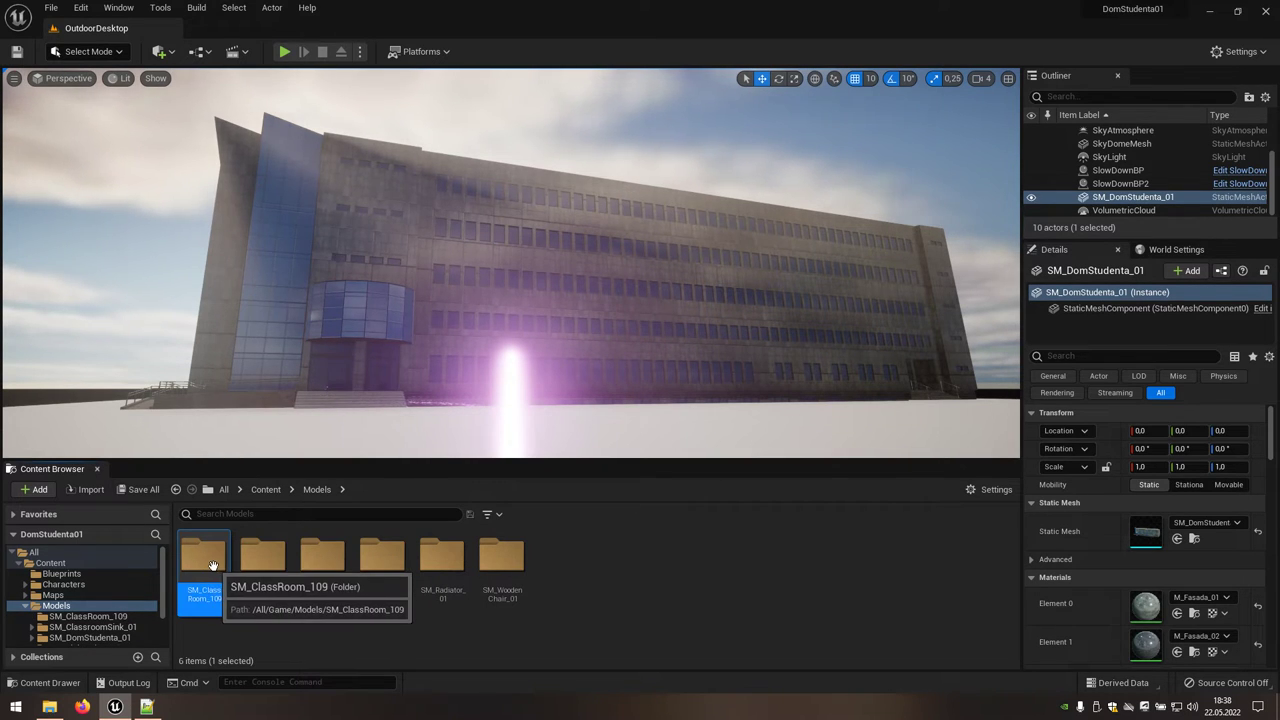
double_click(213, 566)
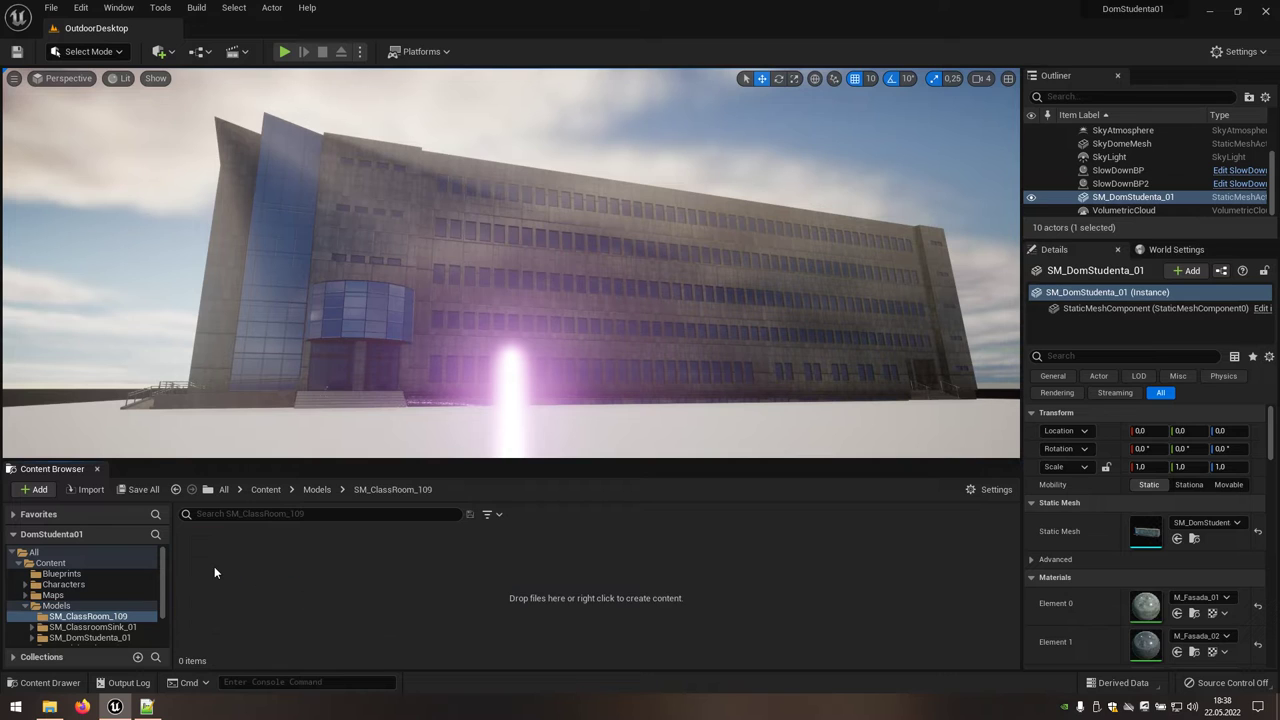
Import SM_ClassRoom_109.fbx with Generate Lightmap UVs off and Material Import Method set to Do Not Create Material
left_click(50, 707)
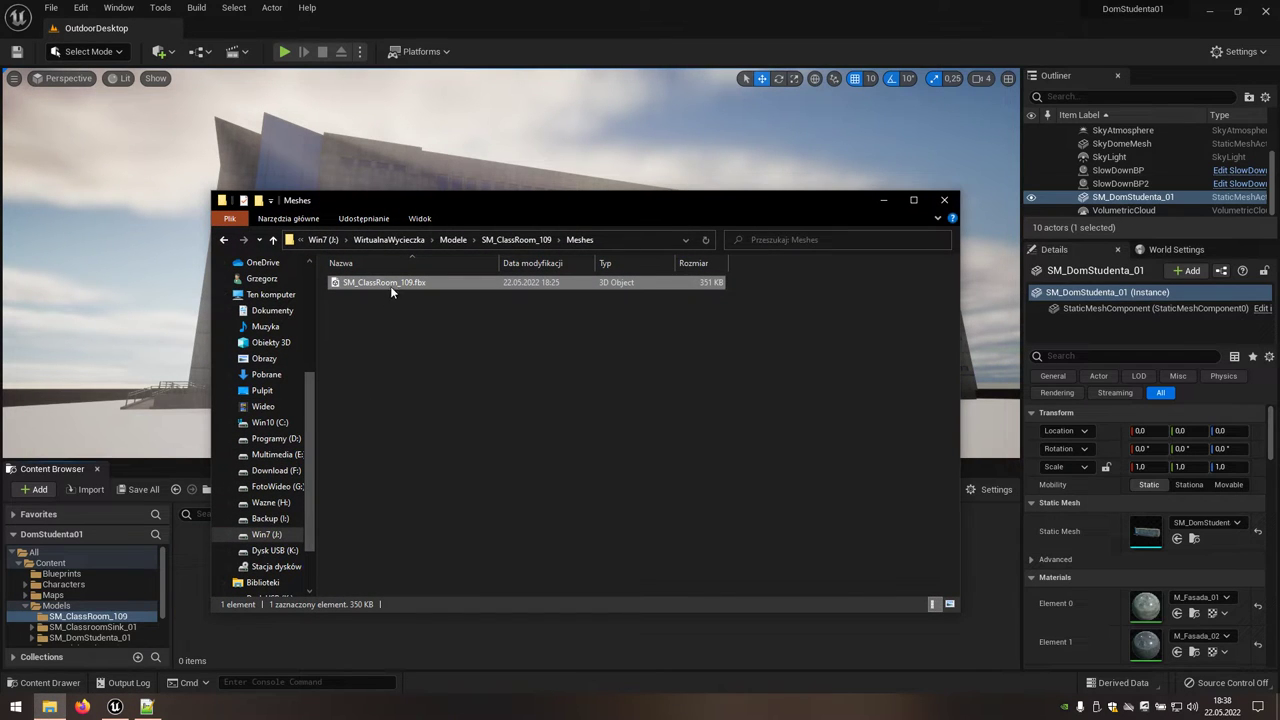
left_click_drag(390, 286, 445, 645)
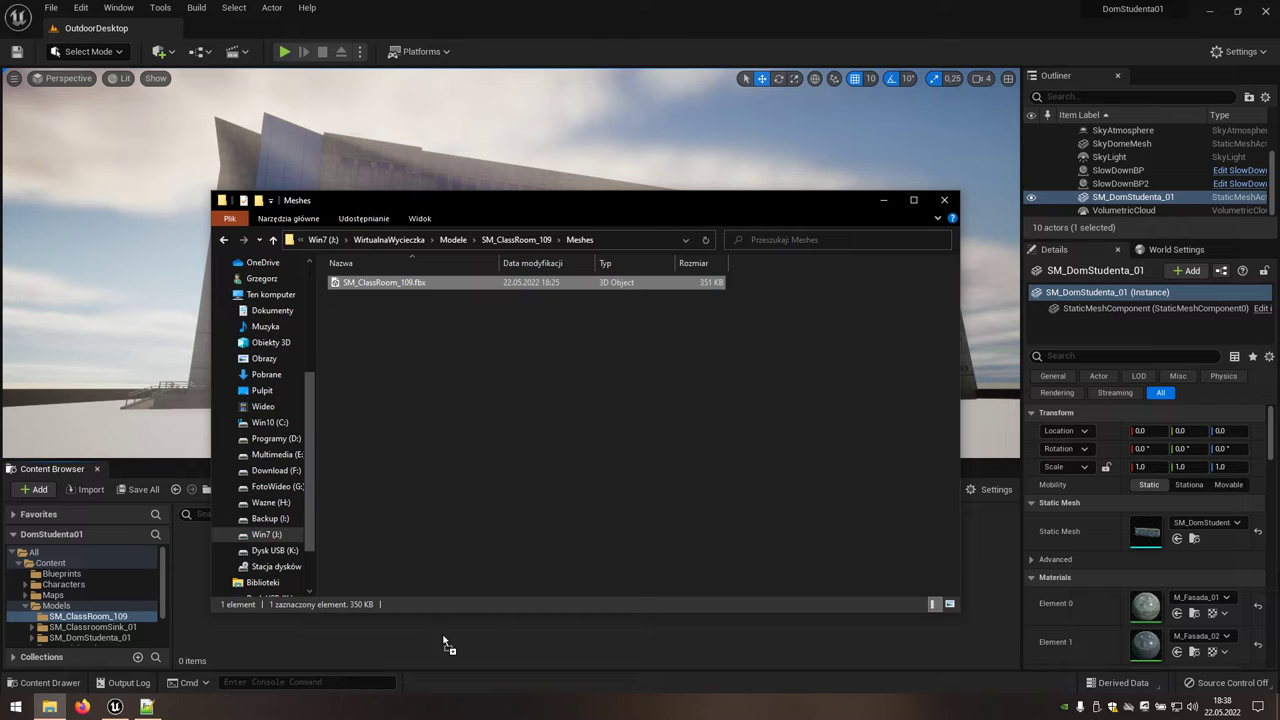
left_click(879, 201)
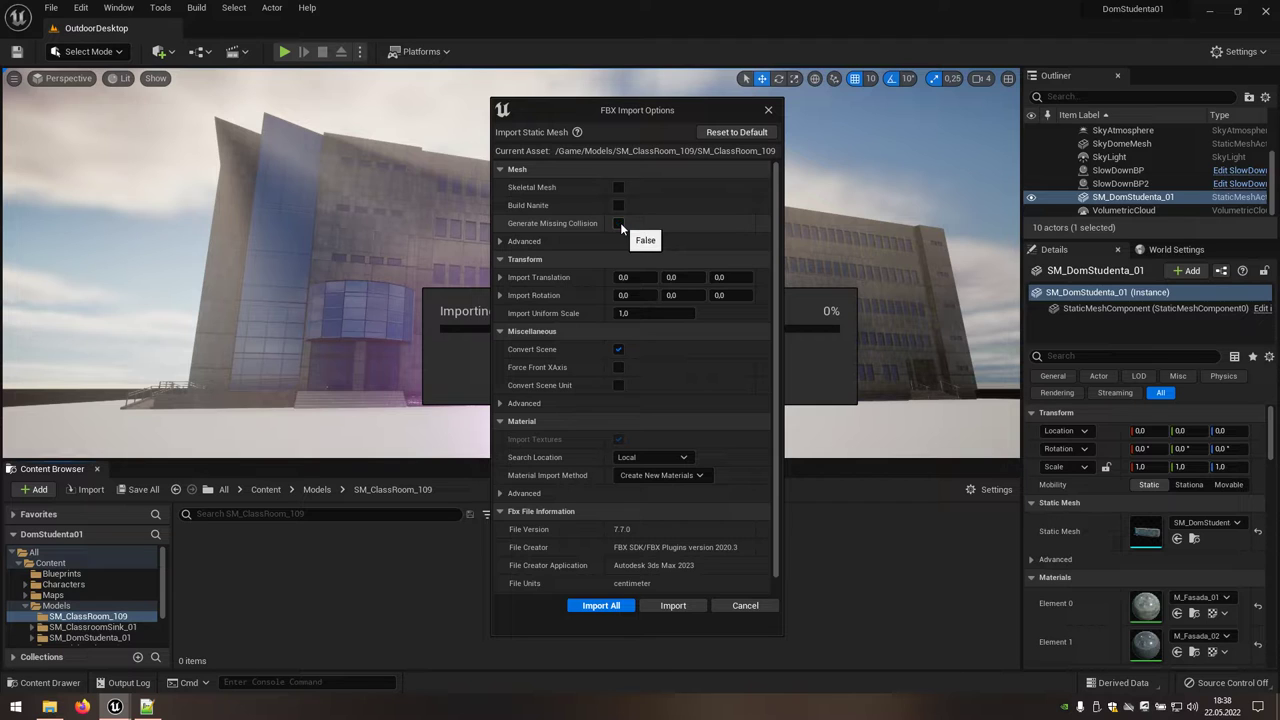
left_click(540, 243)
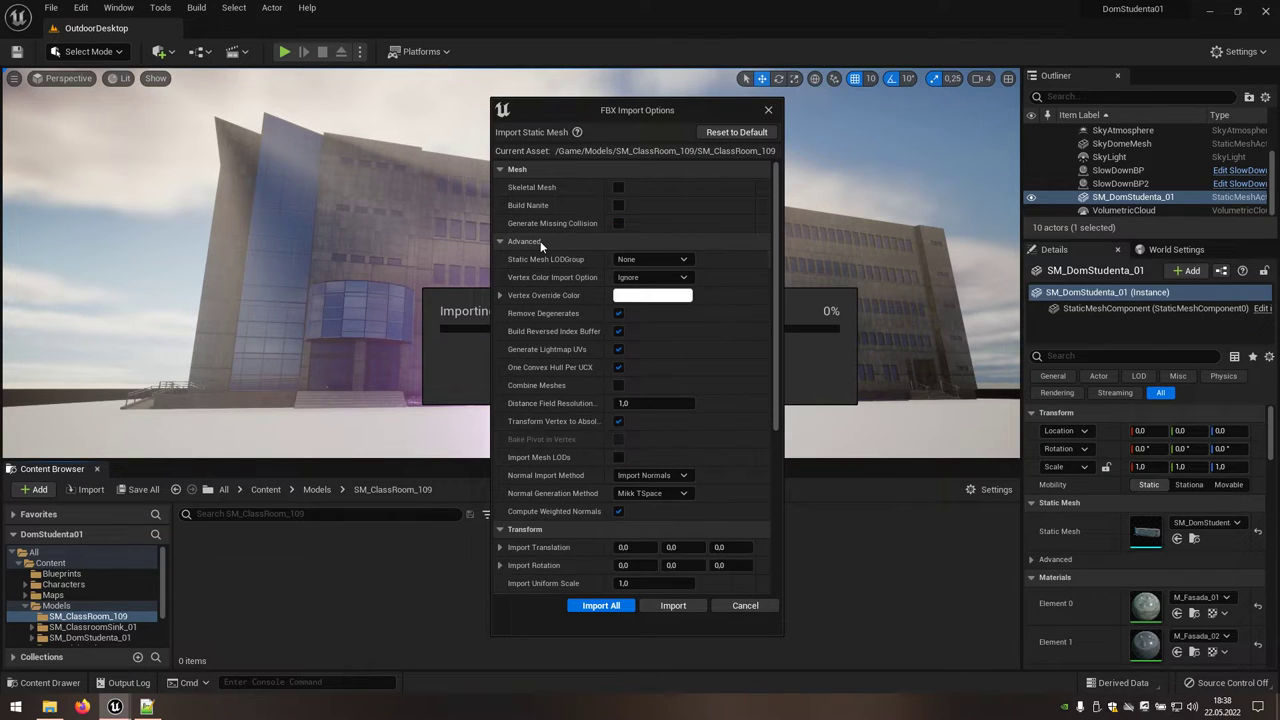
left_click(619, 350)
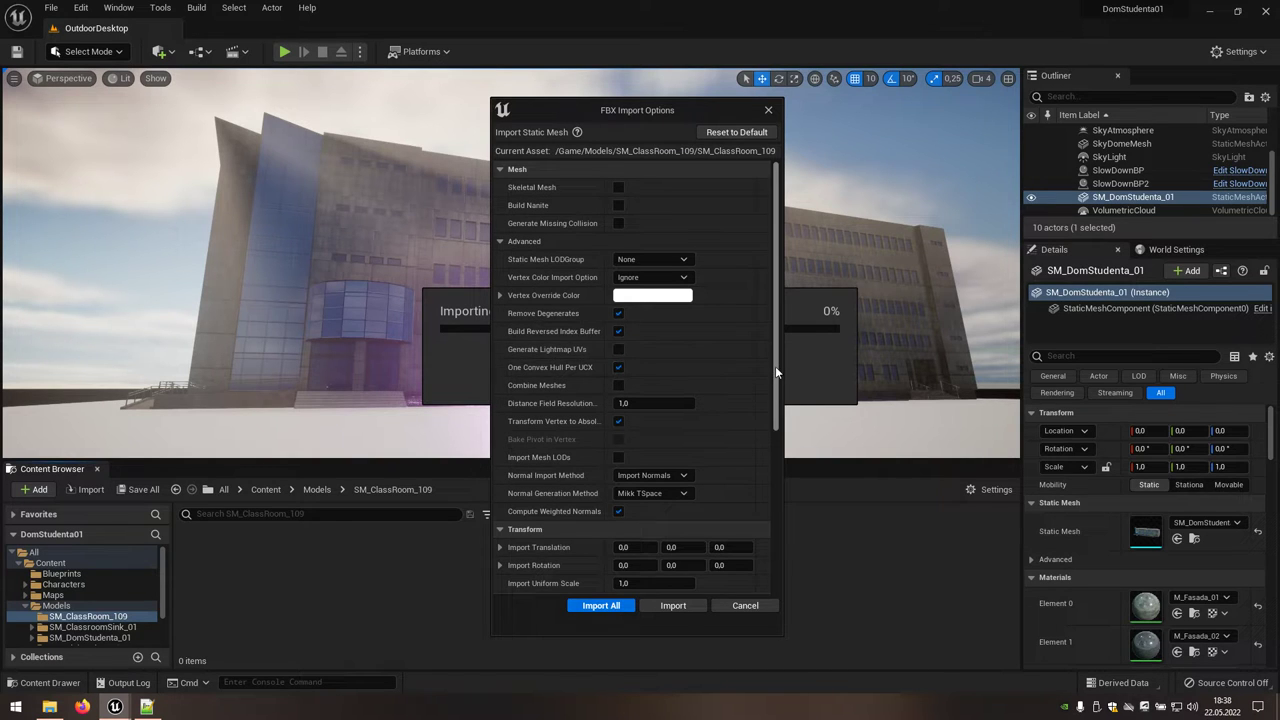
left_click_drag(775, 366, 785, 504)
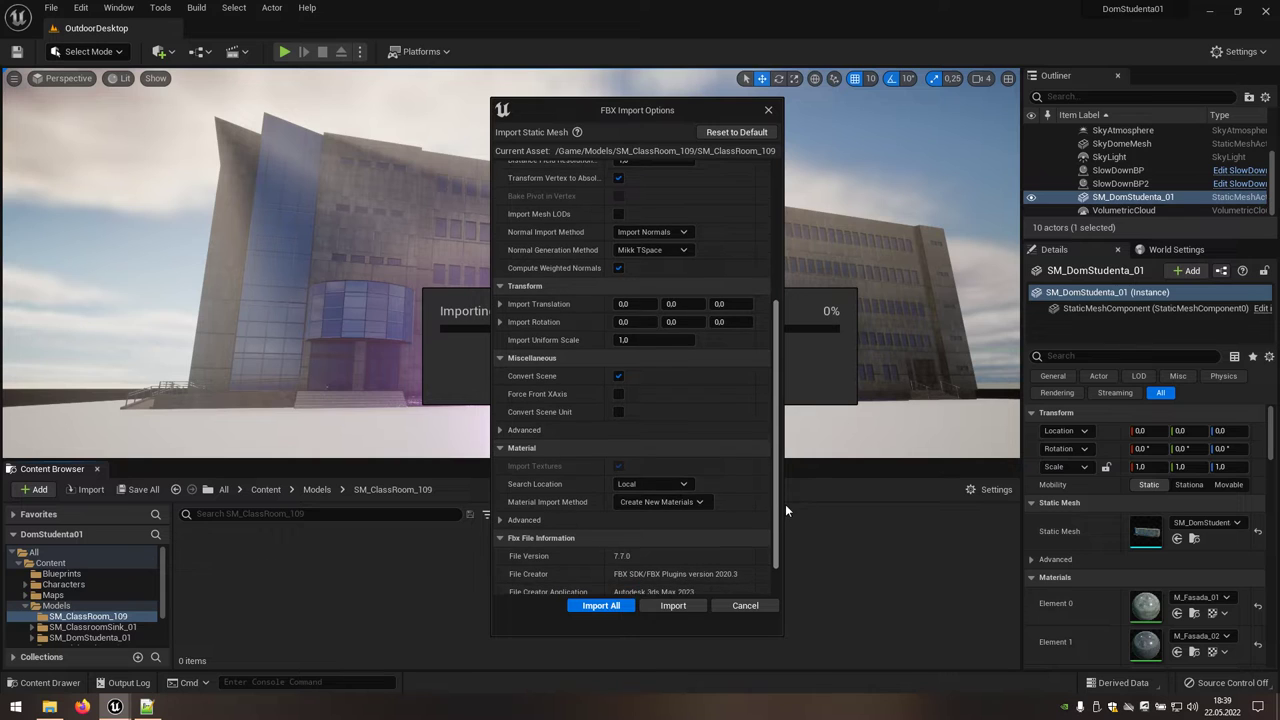
left_click(704, 503)
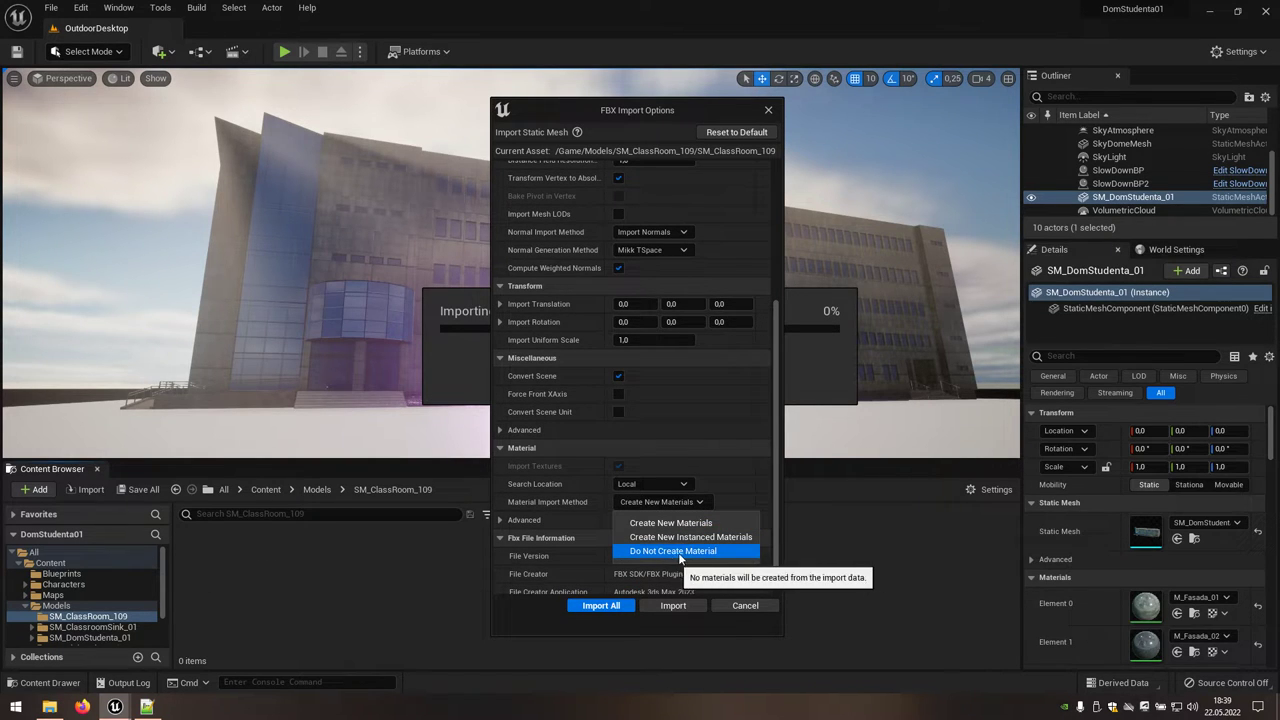
left_click(719, 552)
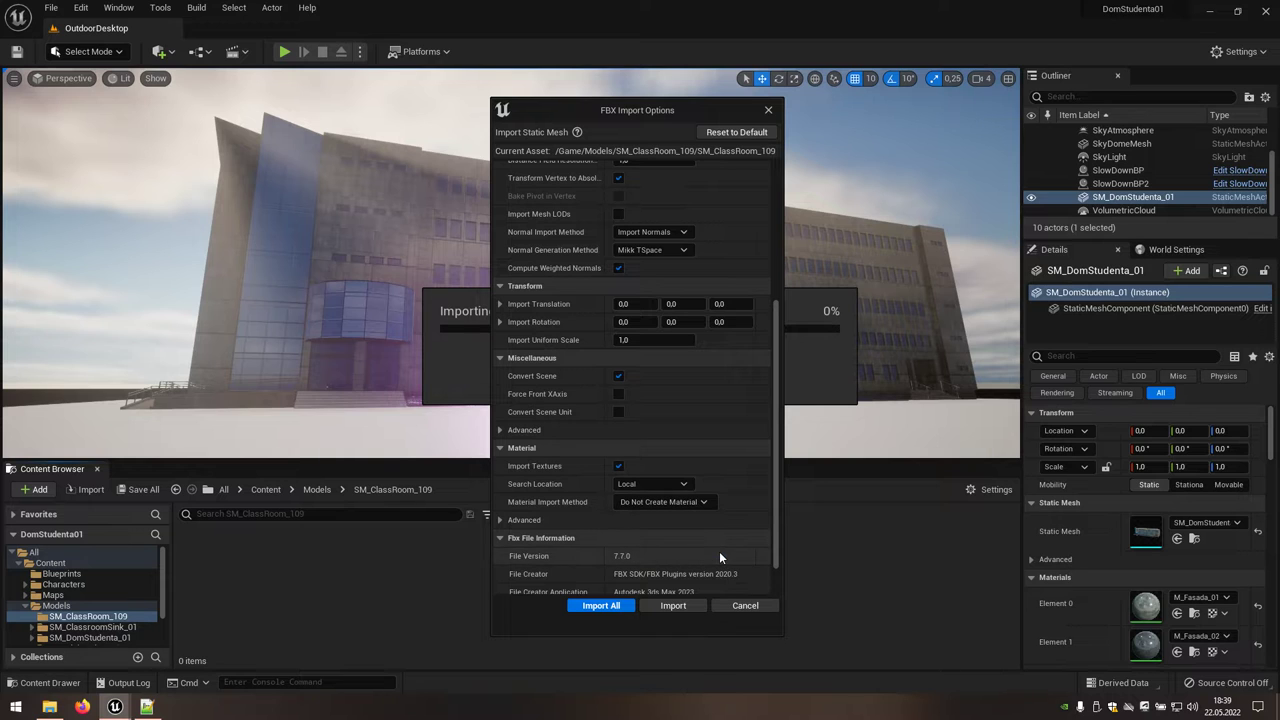
left_click(665, 605)
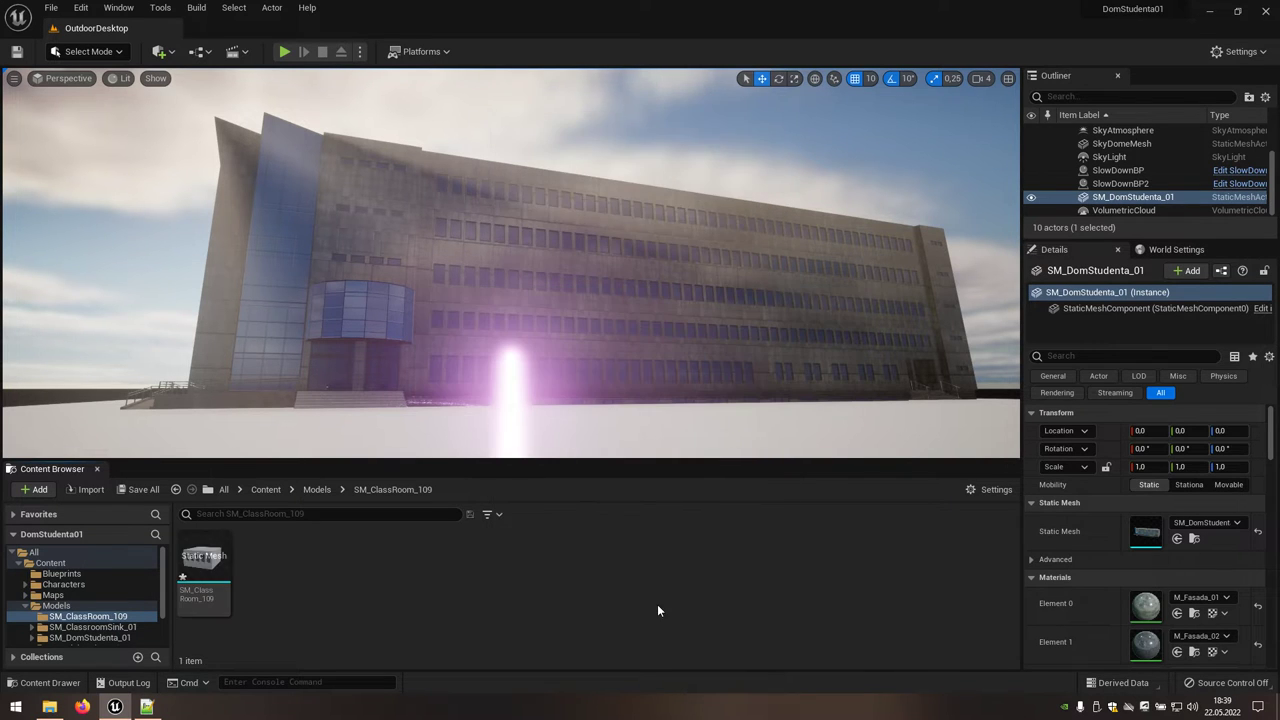
Create a material named M_ClassRoom_109_01, then show the Textures folder in Explorer
right_click(391, 566)
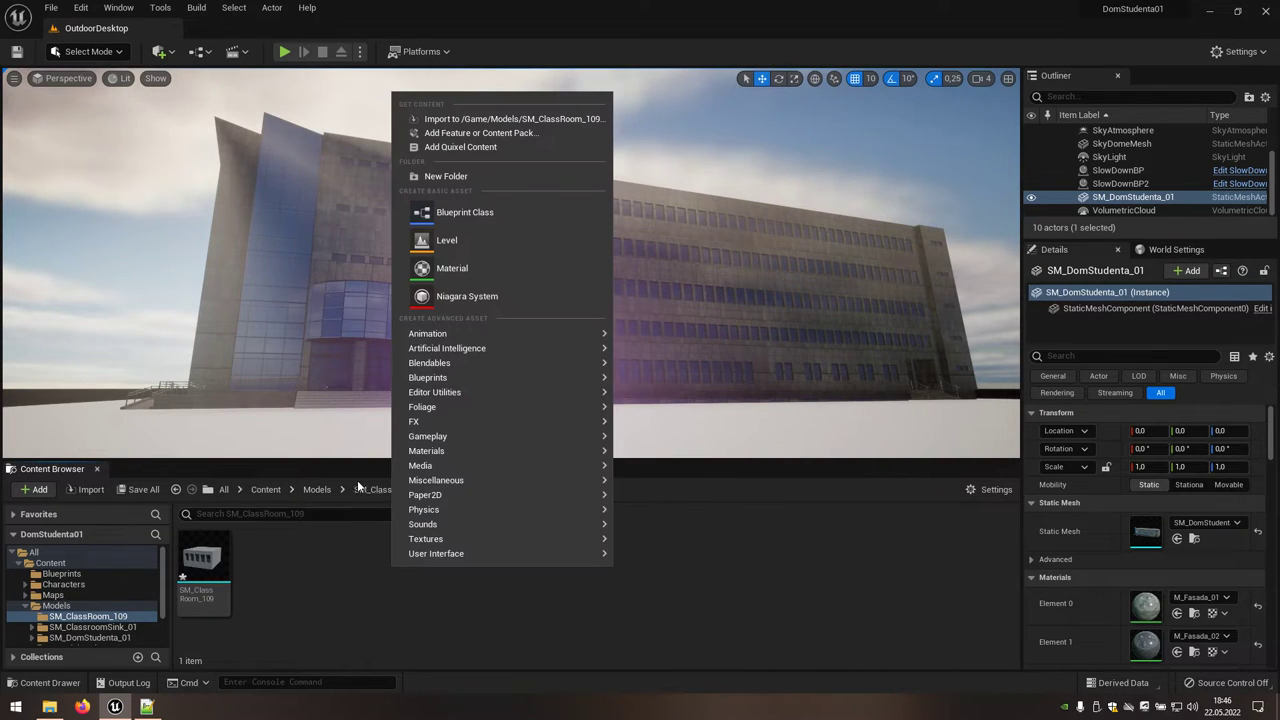
left_click(481, 270)
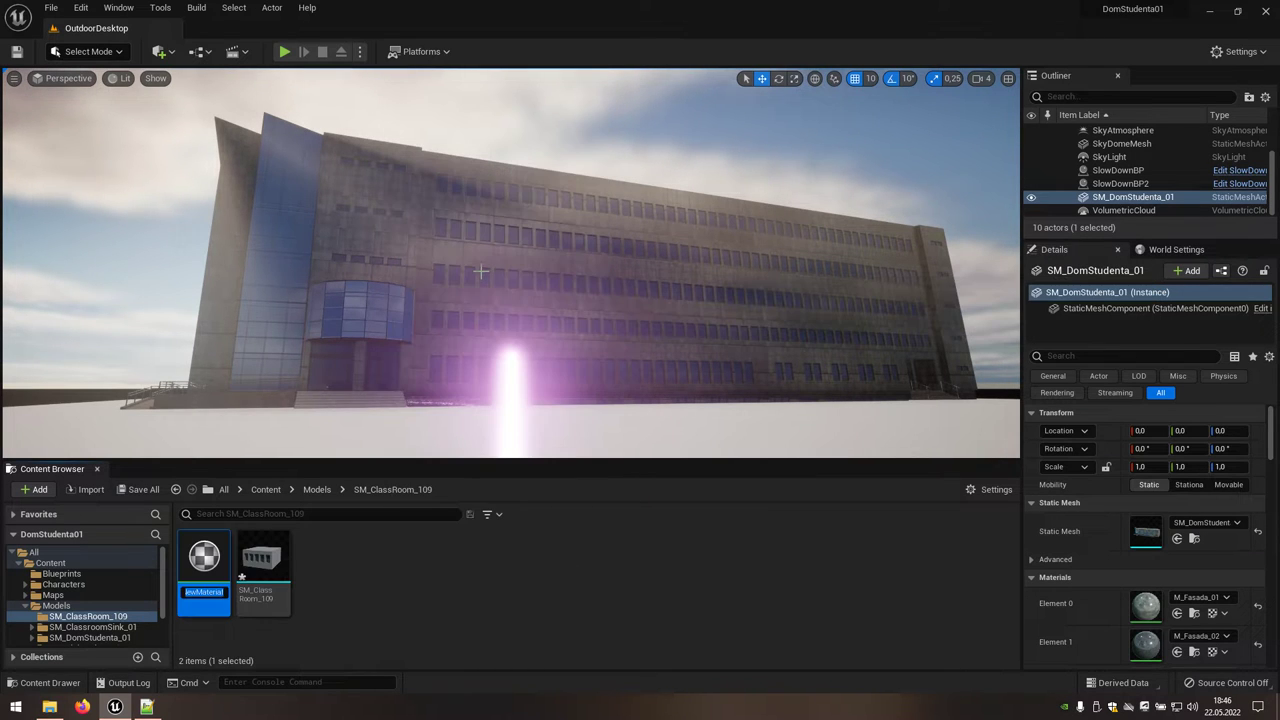
type("M_")
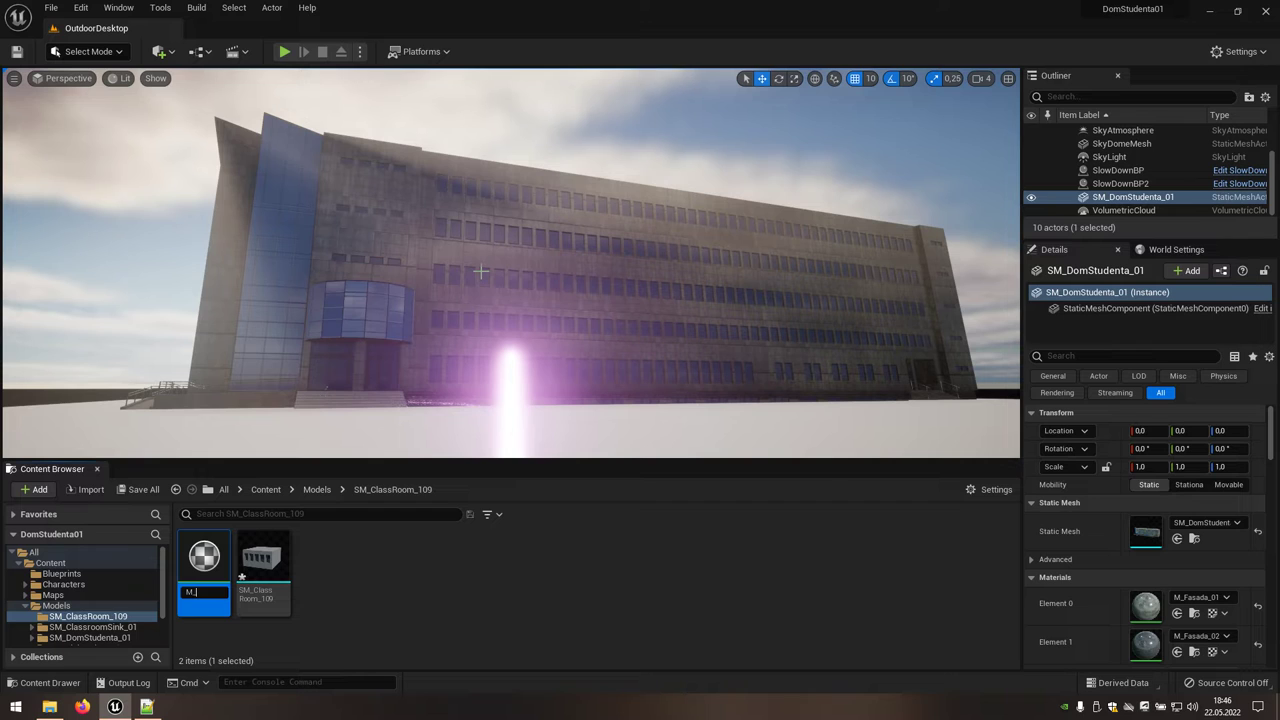
type("ClassRoo")
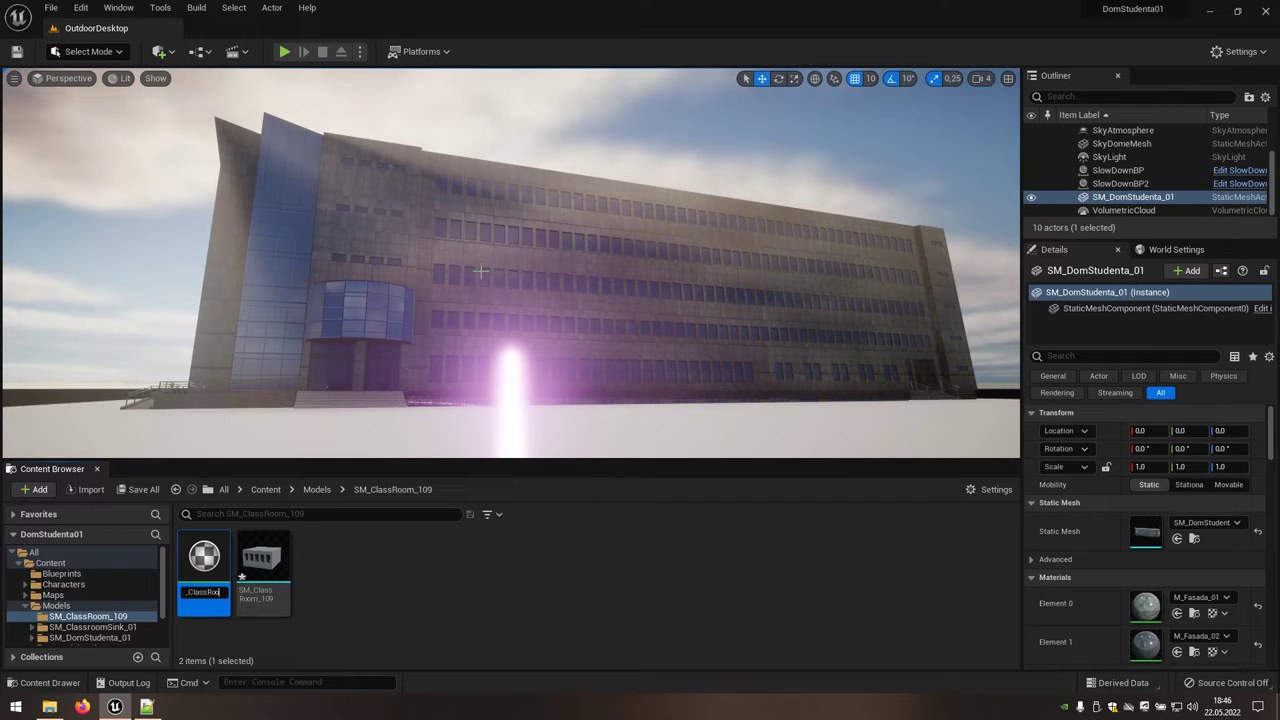
type("m_109_")
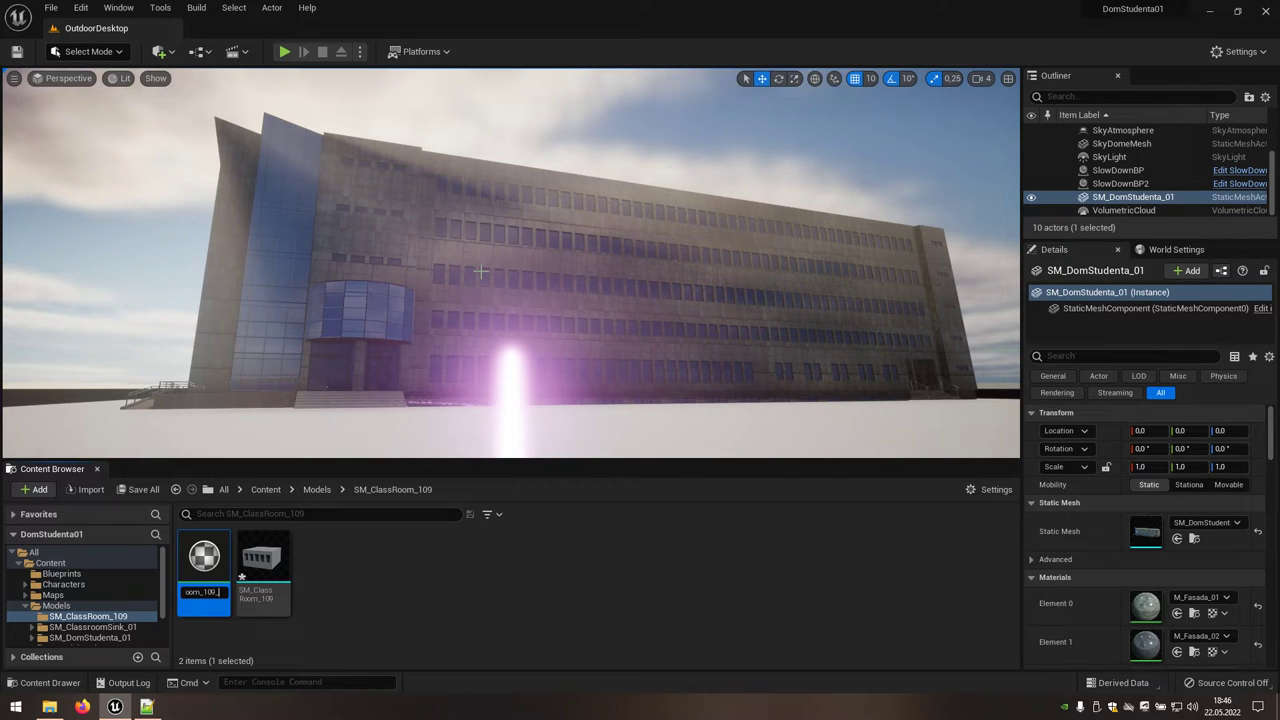
type("01")
key("Return")
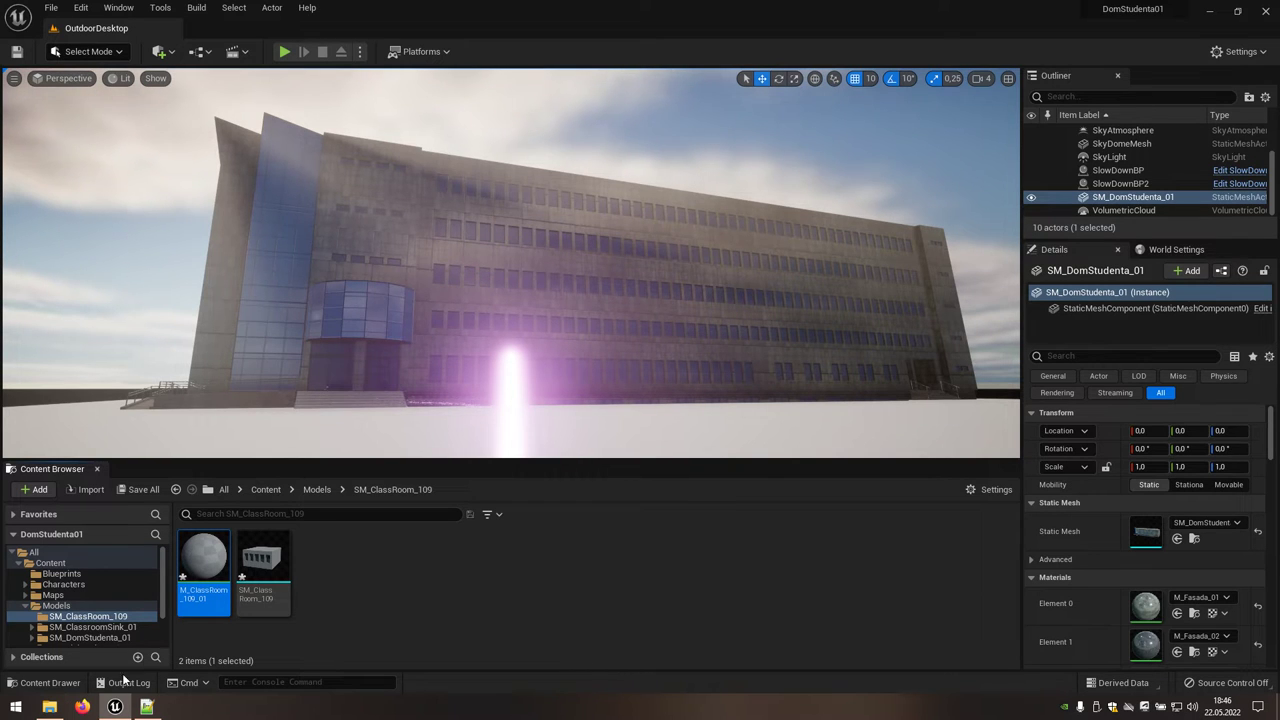
left_click(49, 707)
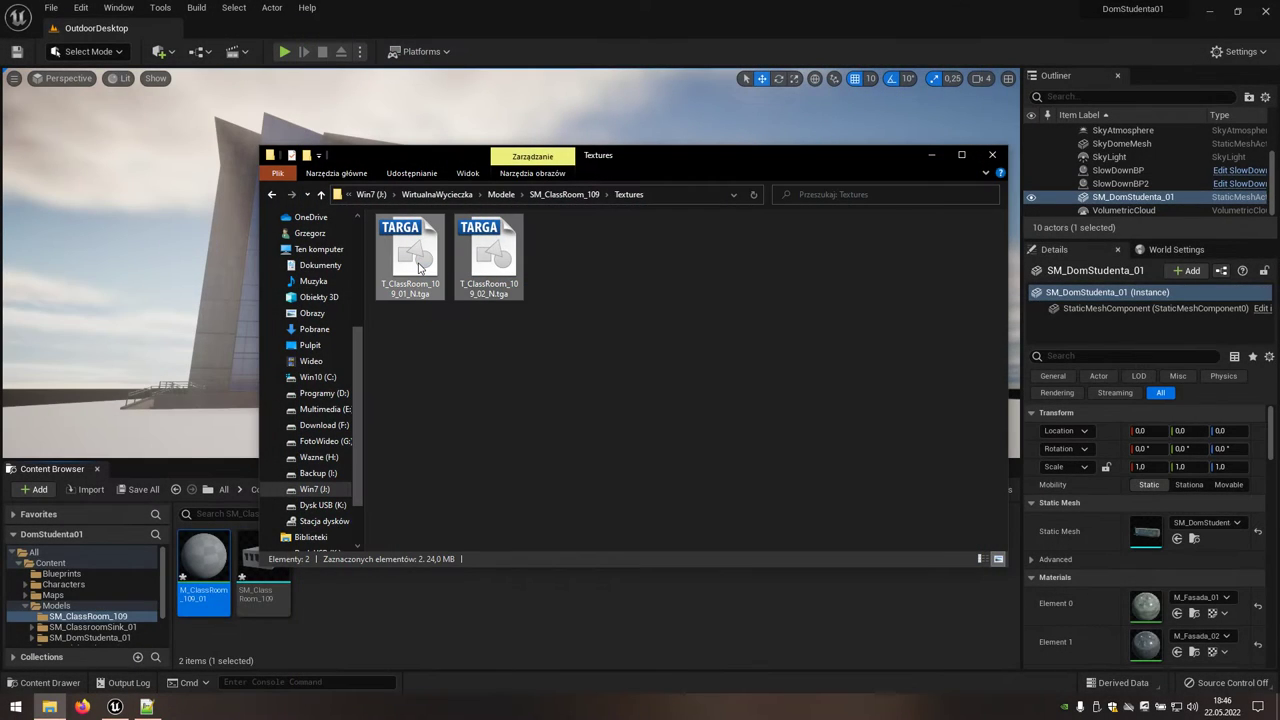
Import T_ClassRoom_109_01_N and T_ClassRoom_109_02_N, accepting both normal-map import notices
left_click_drag(420, 265, 447, 613)
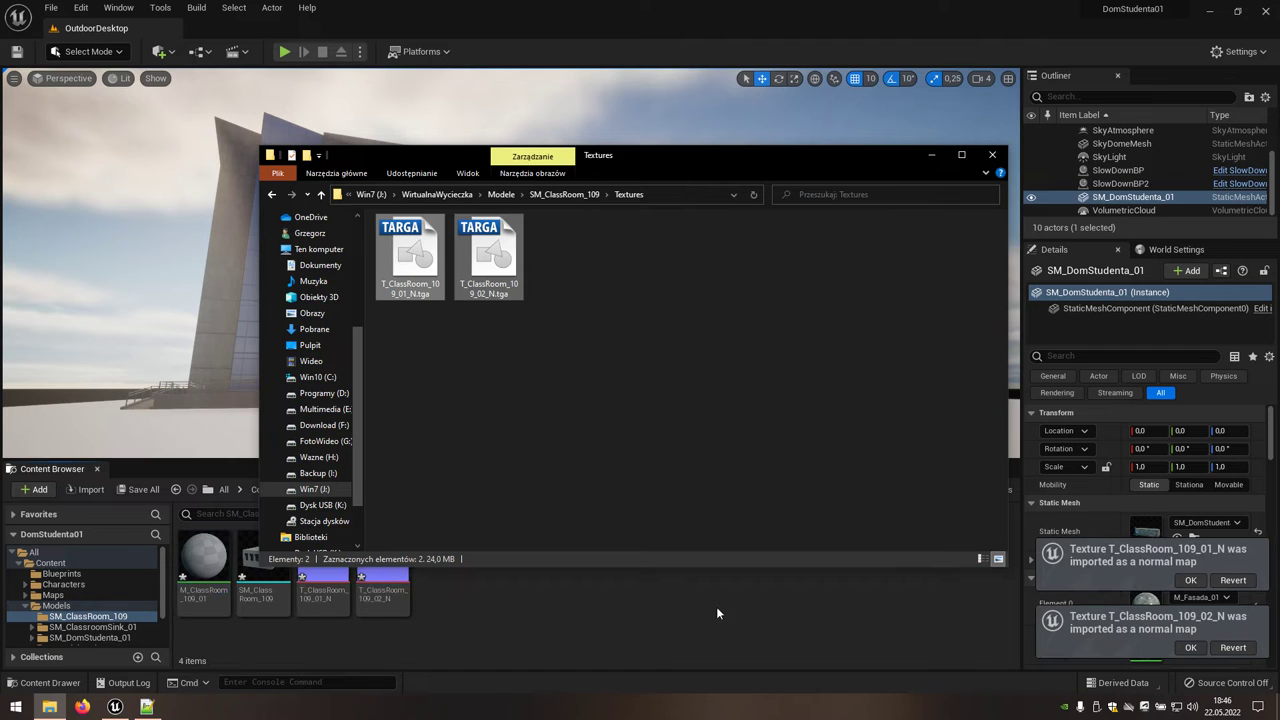
left_click(1190, 581)
left_click(1190, 581)
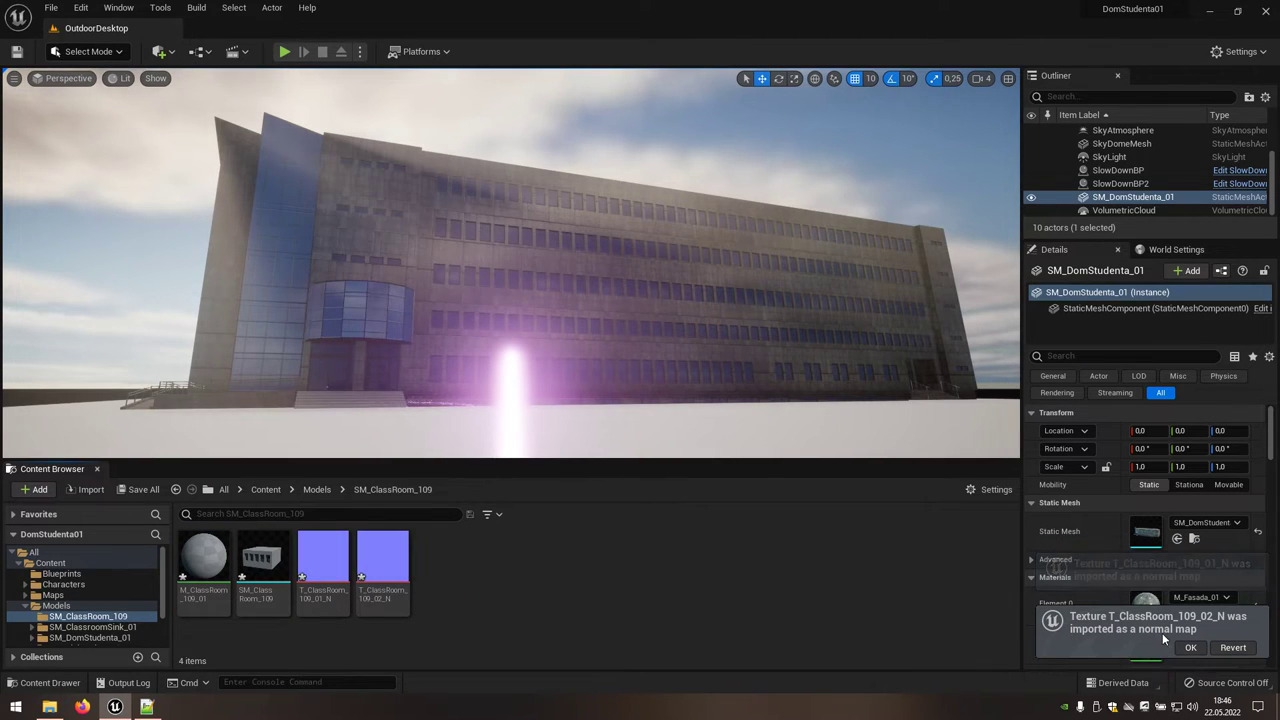
left_click(1191, 648)
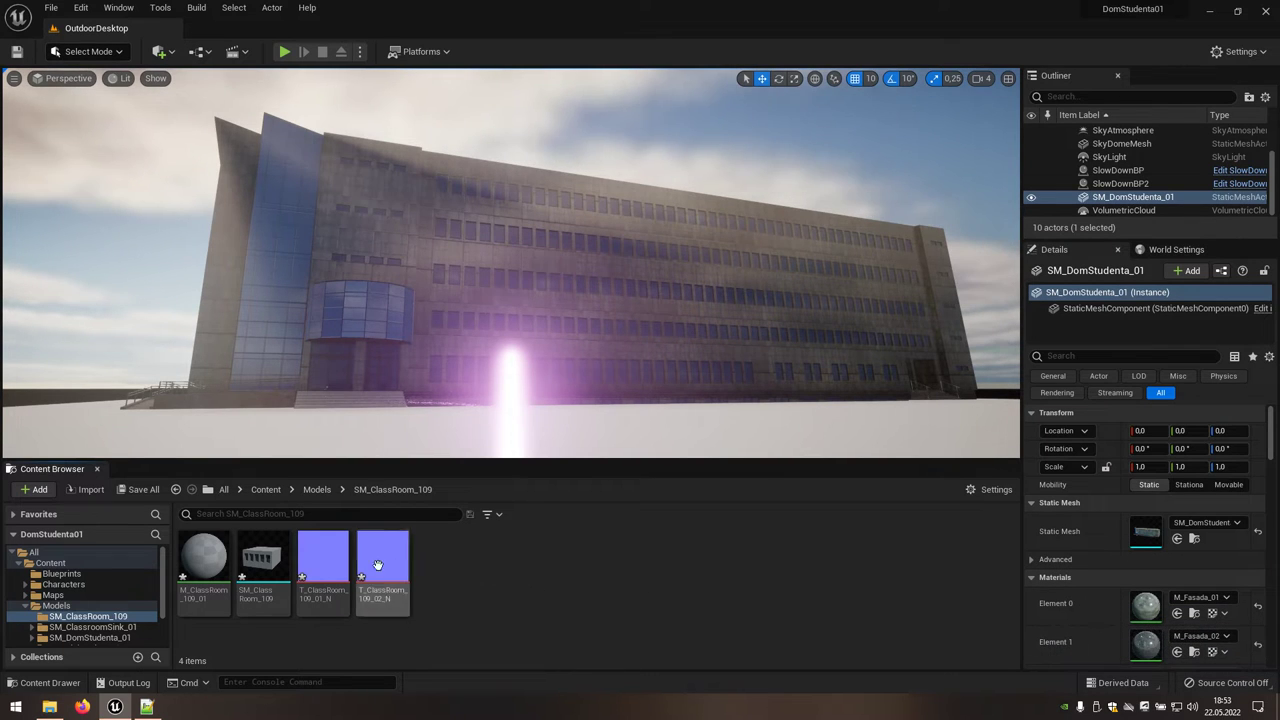
left_click(210, 551)
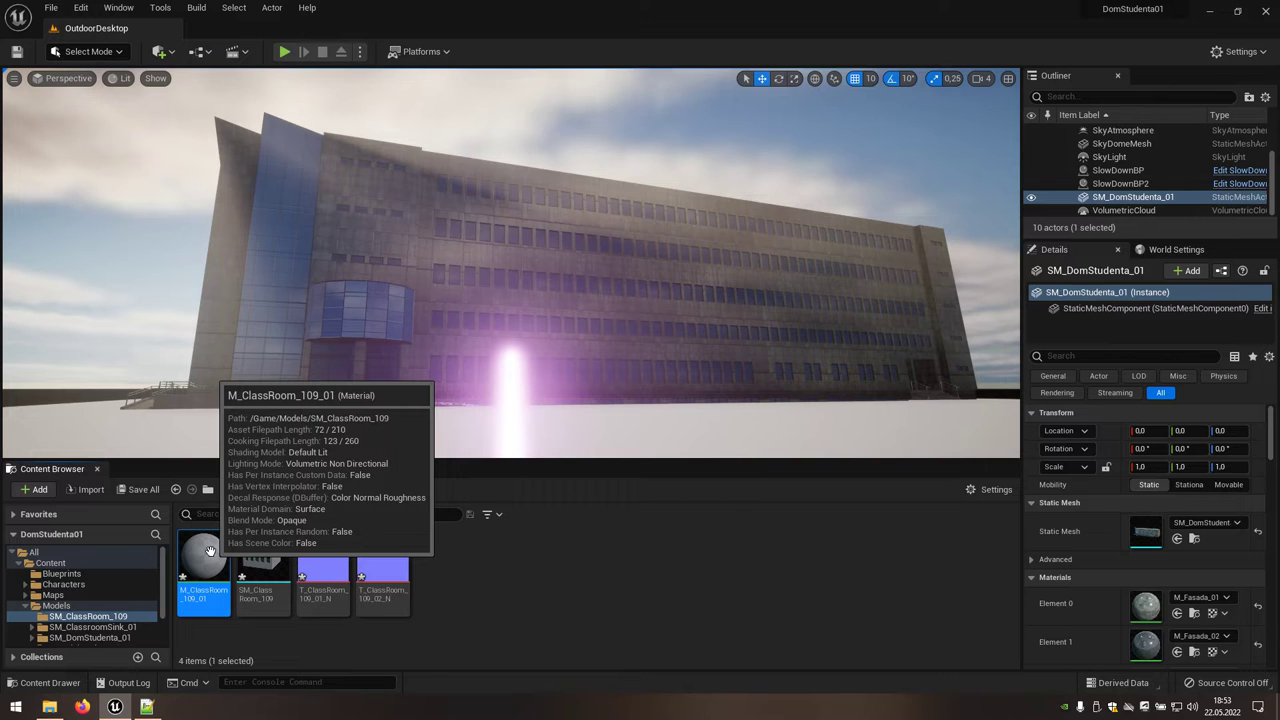
In M_ClassRoom_109_01, add a 0.25 Constant wired into Specular
double_click(210, 551)
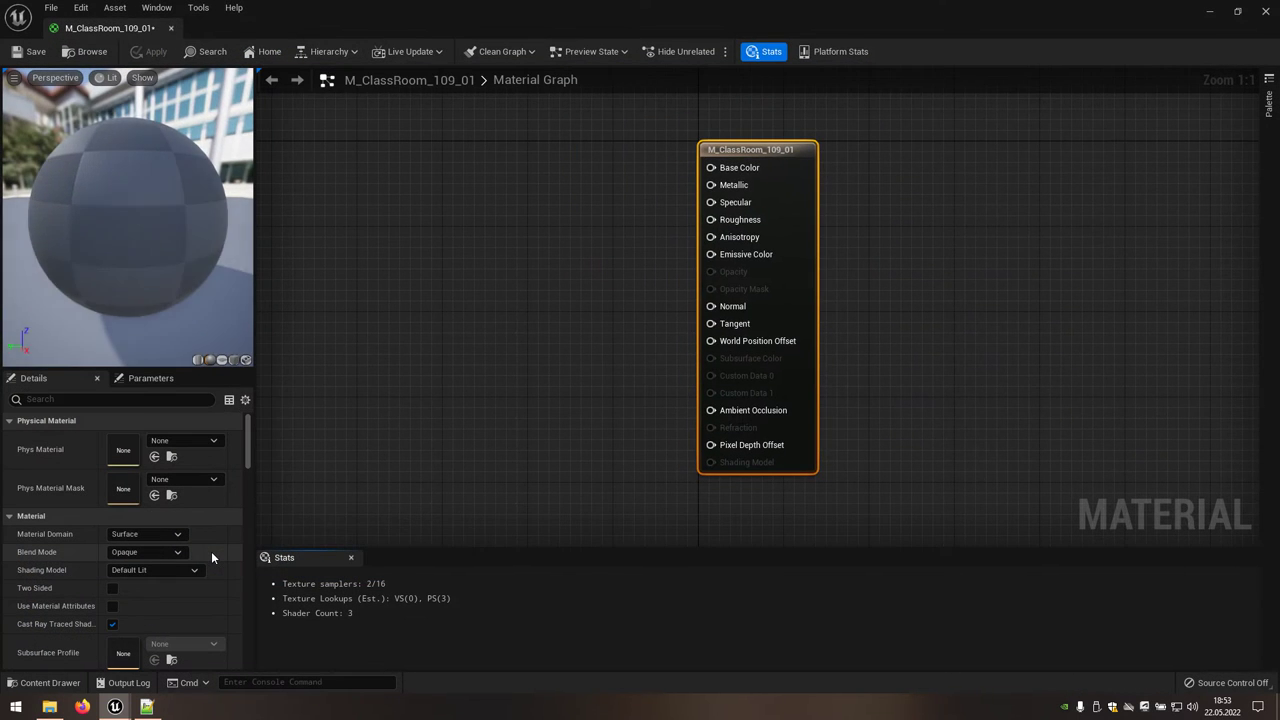
right_click(523, 240)
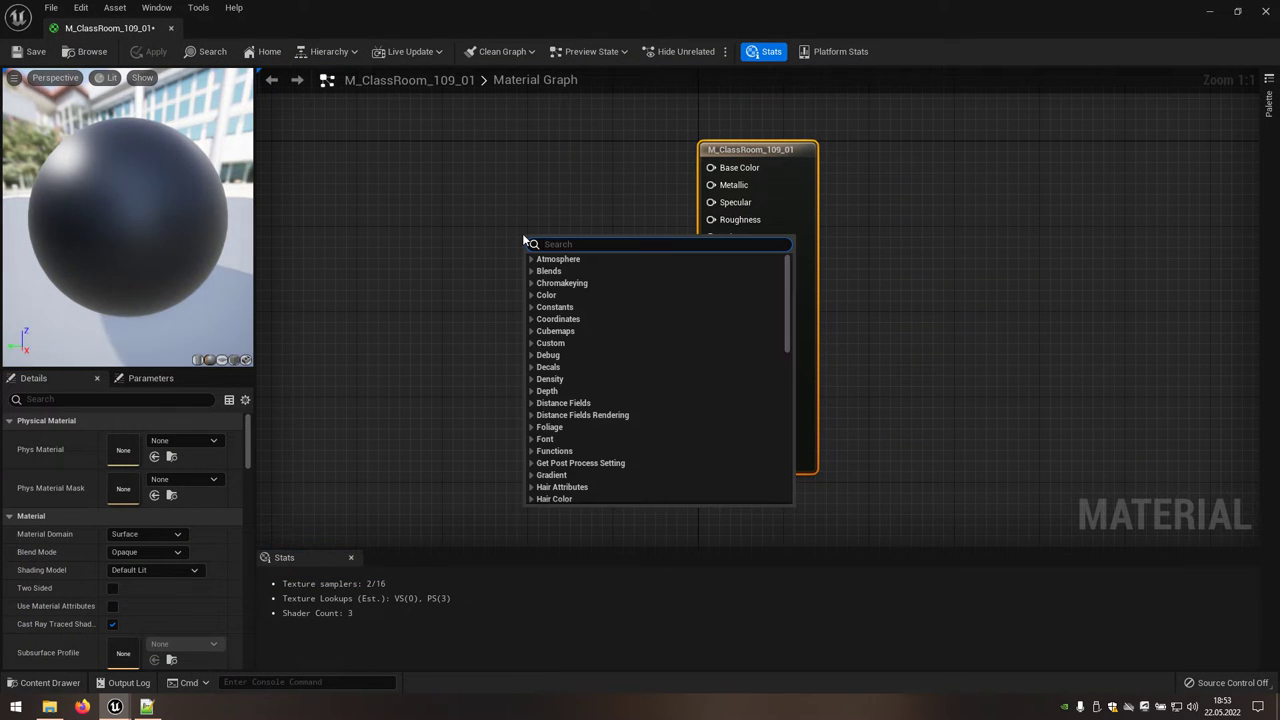
type("const")
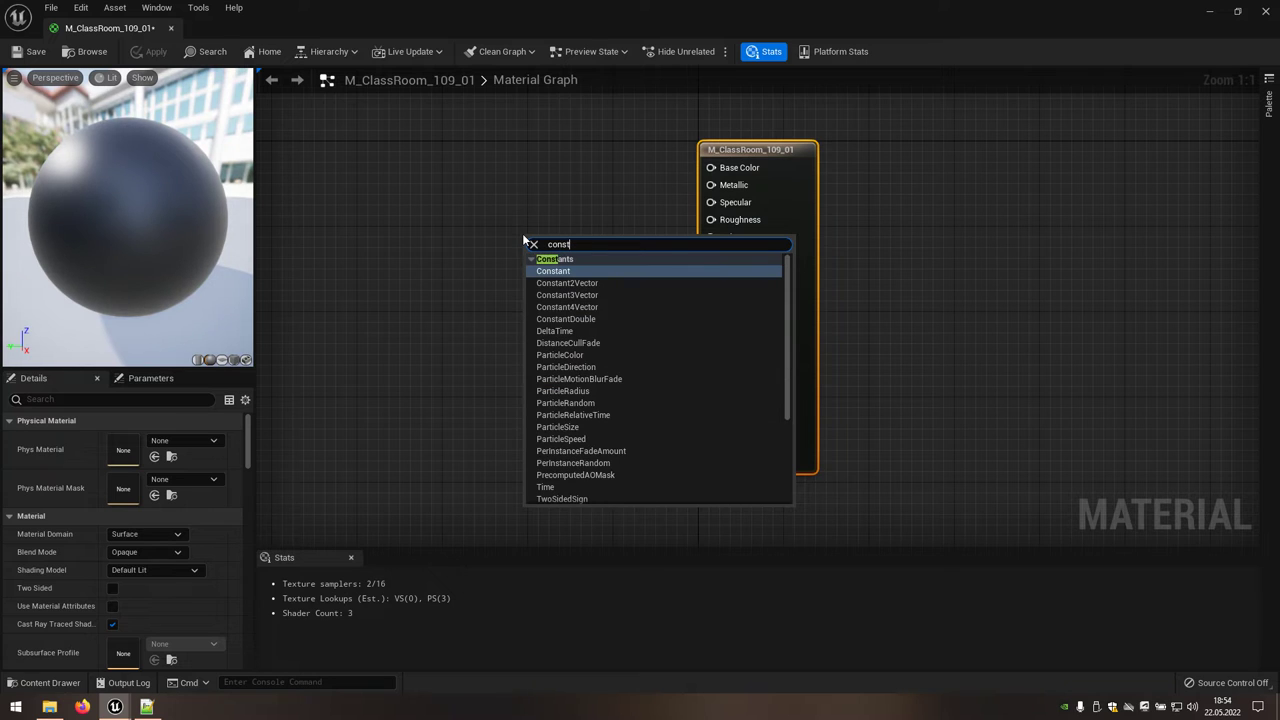
left_click(578, 272)
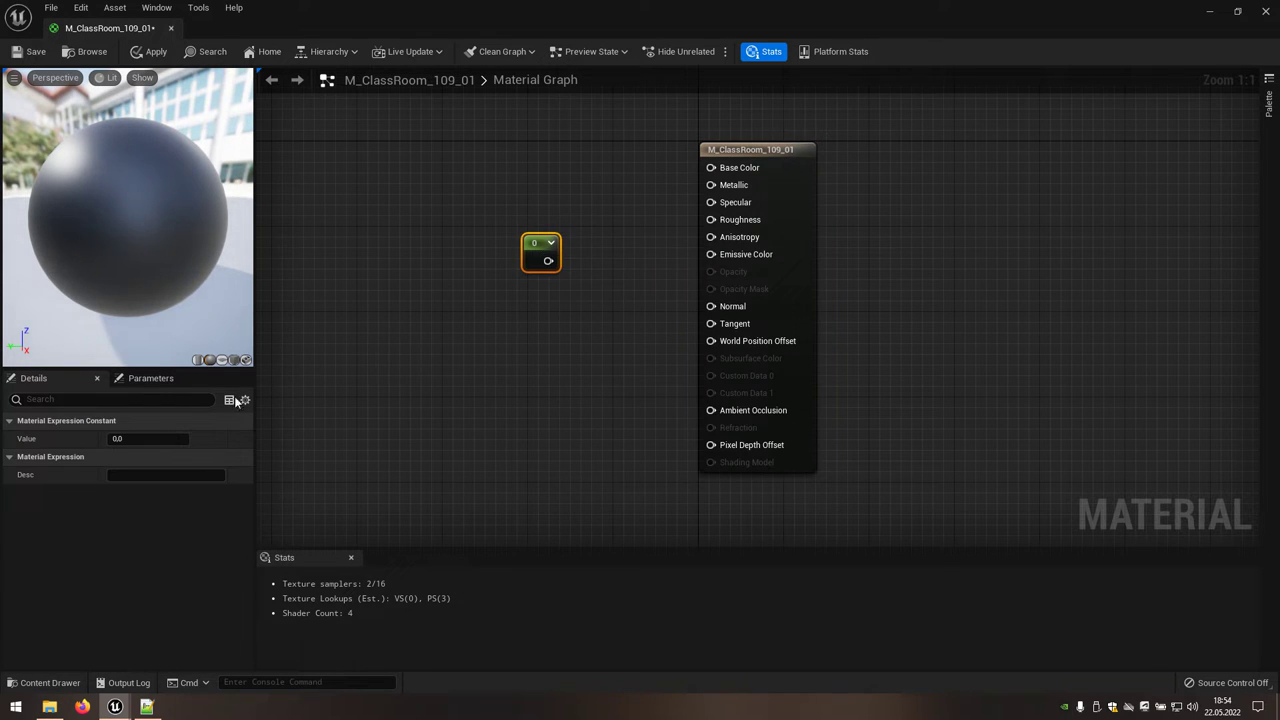
left_click(163, 438)
type(".25")
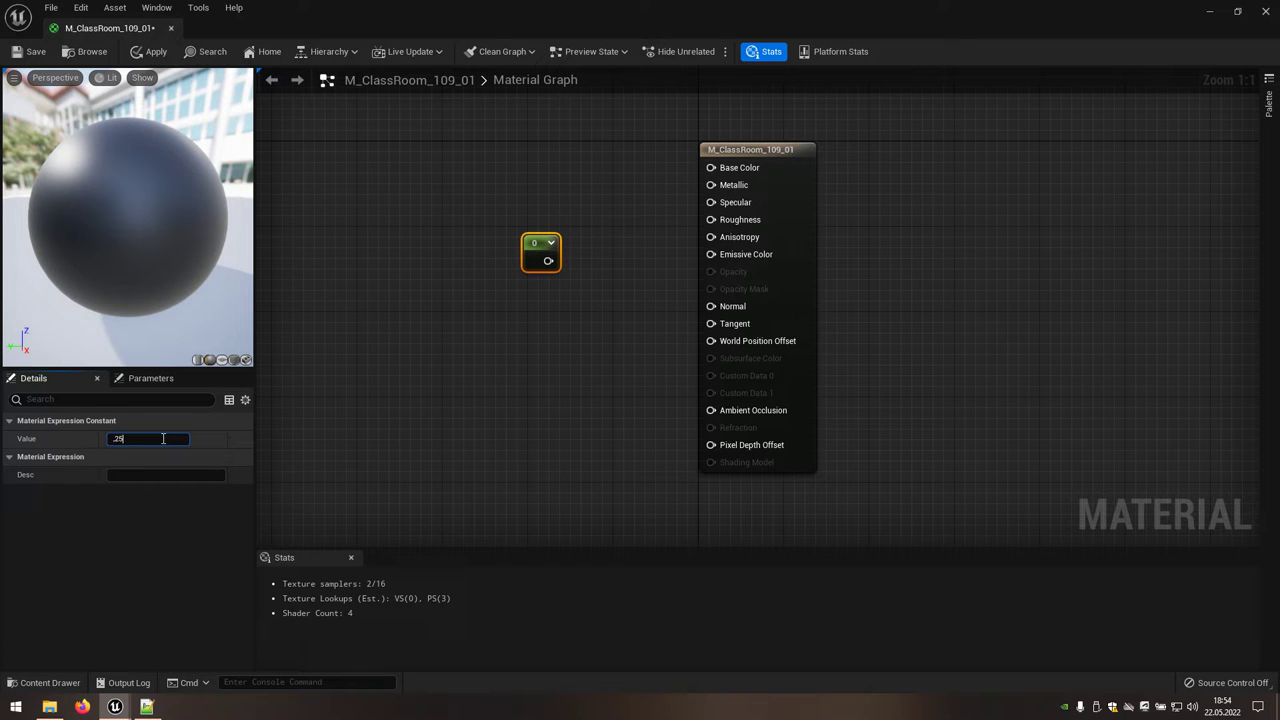
key("Return")
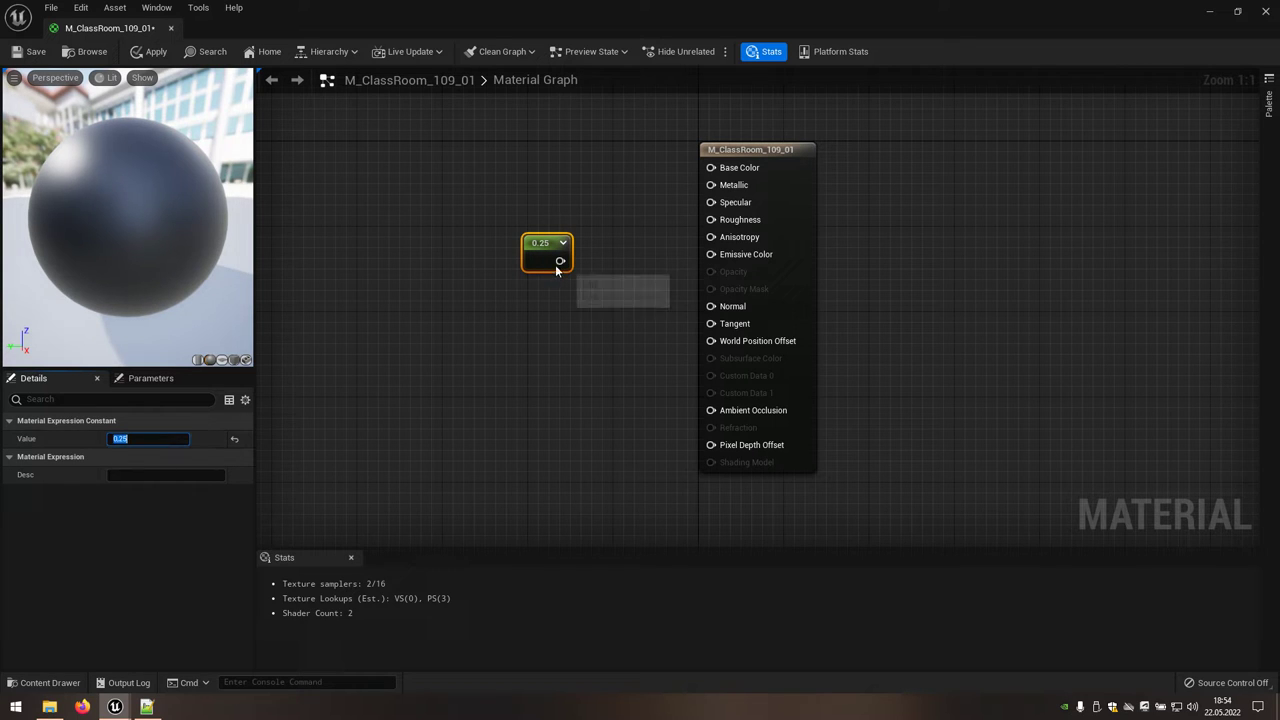
mouse_move(560, 261)
left_mouse_down()
mouse_move(663, 236)
mouse_move(711, 202)
left_mouse_up()
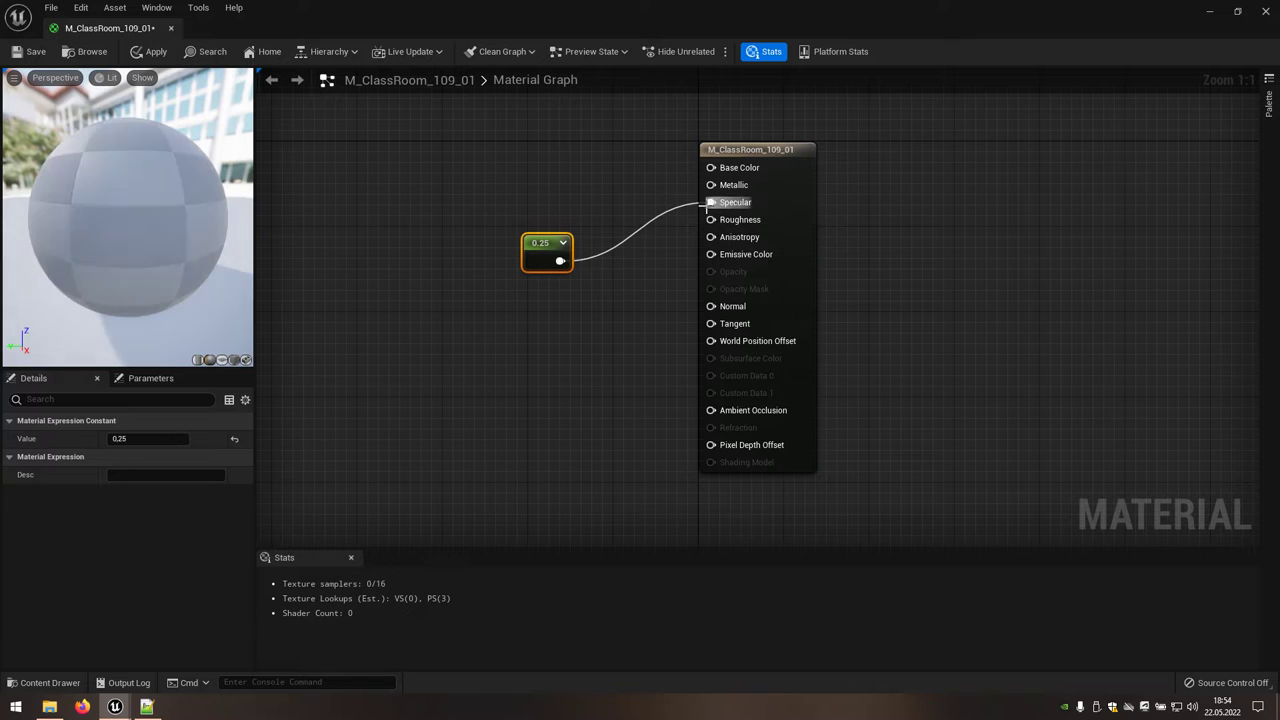
mouse_move(545, 245)
left_mouse_down()
mouse_move(552, 184)
mouse_move(592, 262)
left_mouse_up()
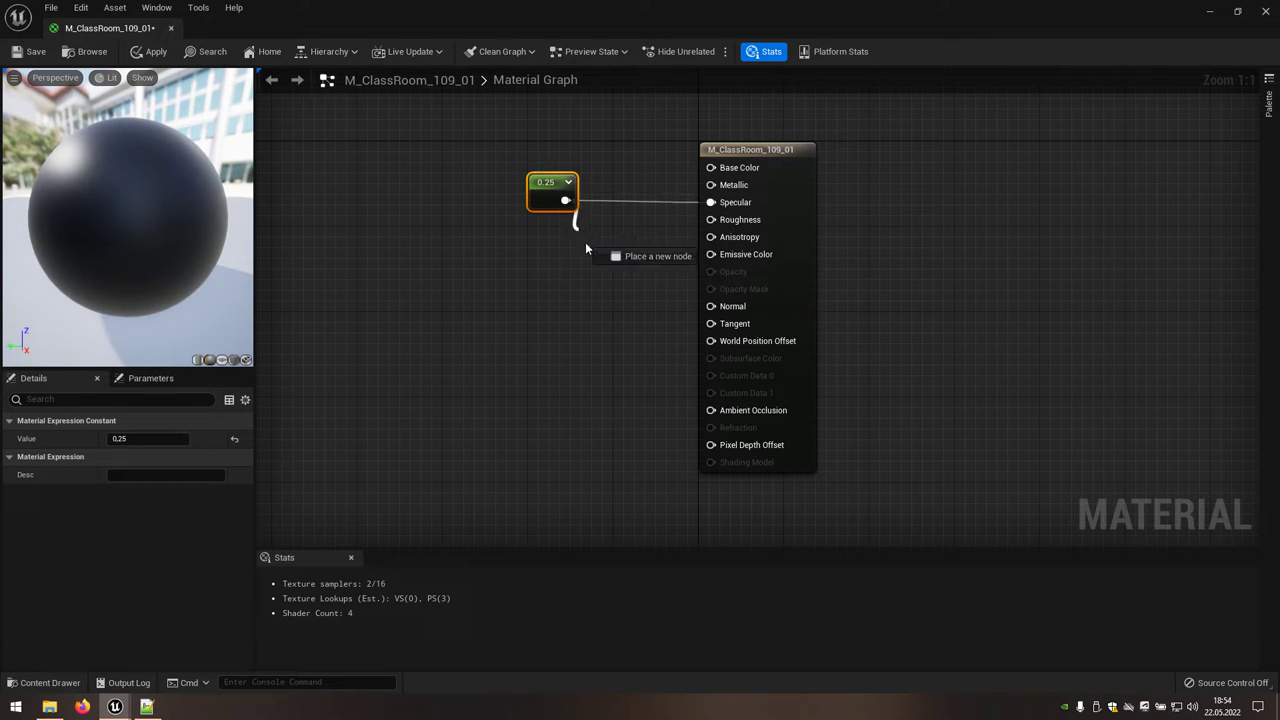
Add a OneMinus node after the constant and wire its result into Roughness
type("one")
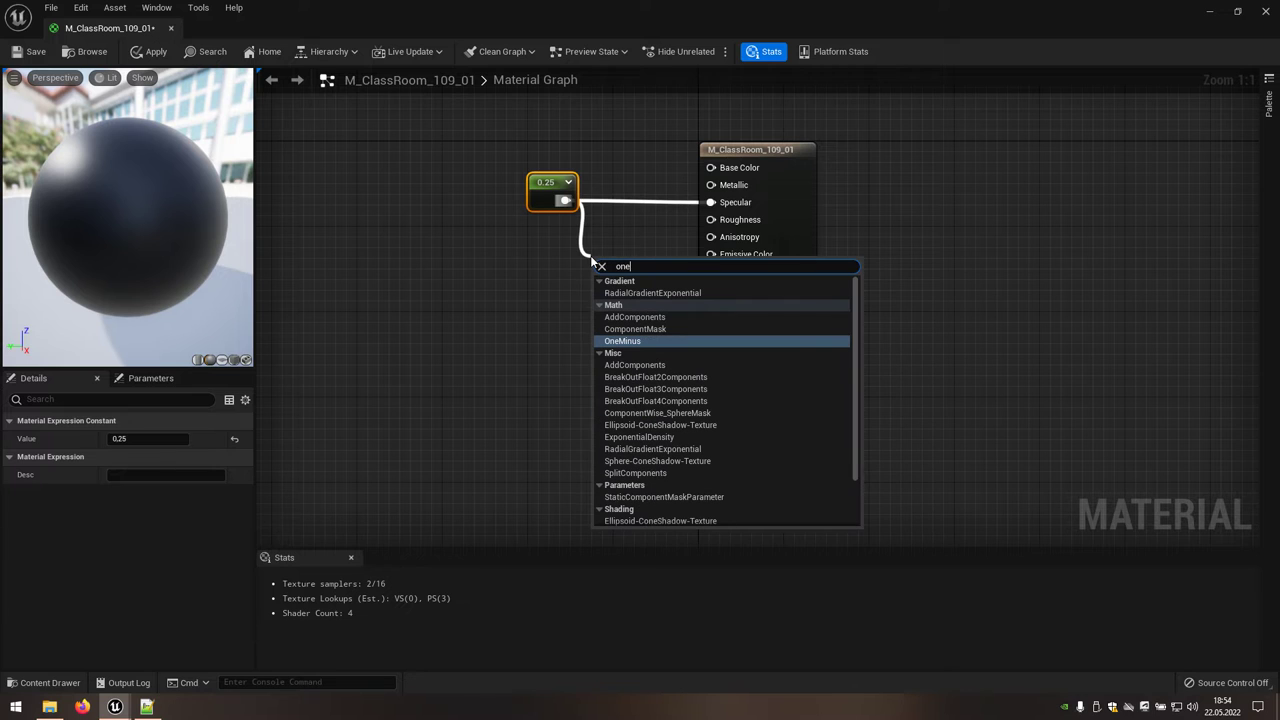
left_click(658, 341)
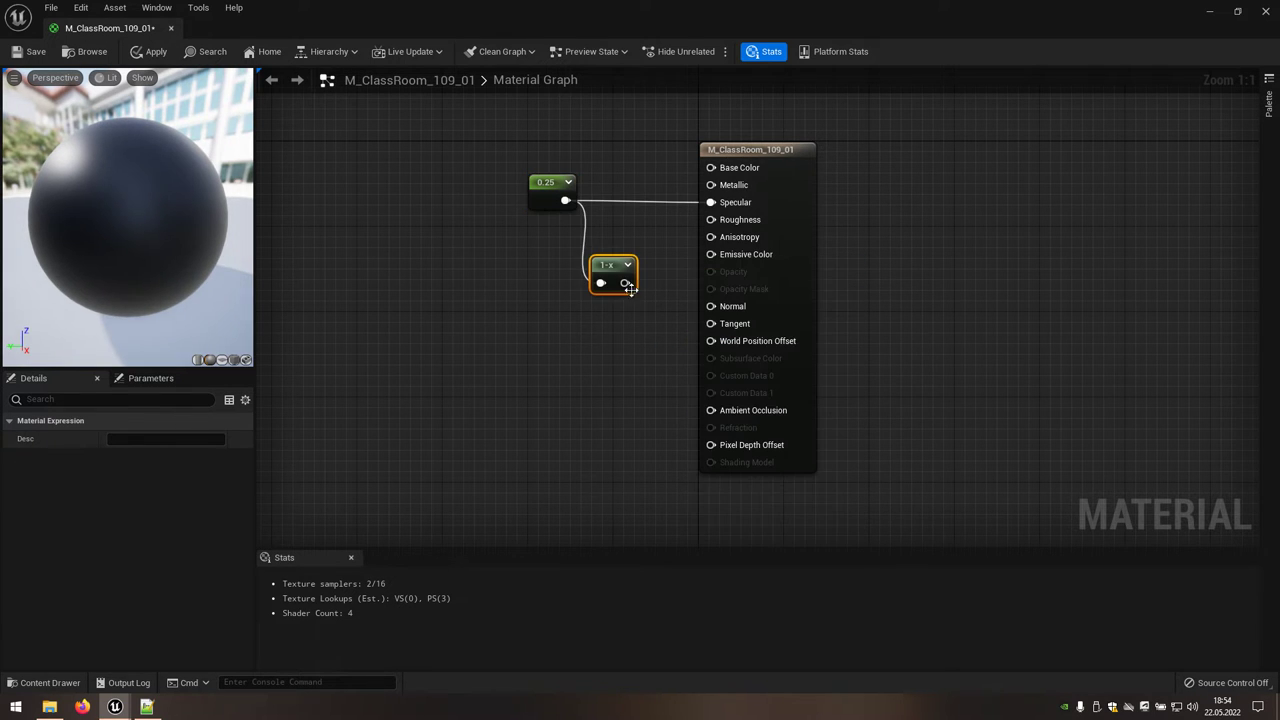
left_click_drag(623, 284, 711, 219)
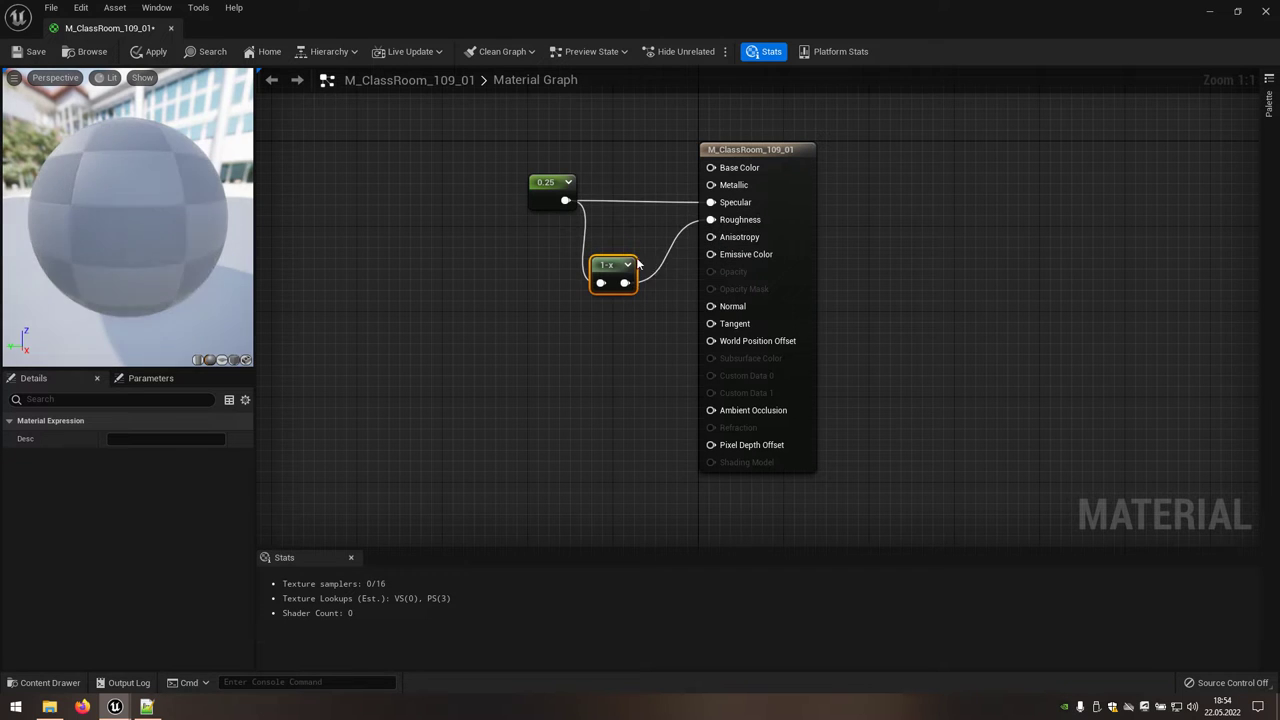
left_click_drag(616, 265, 649, 237)
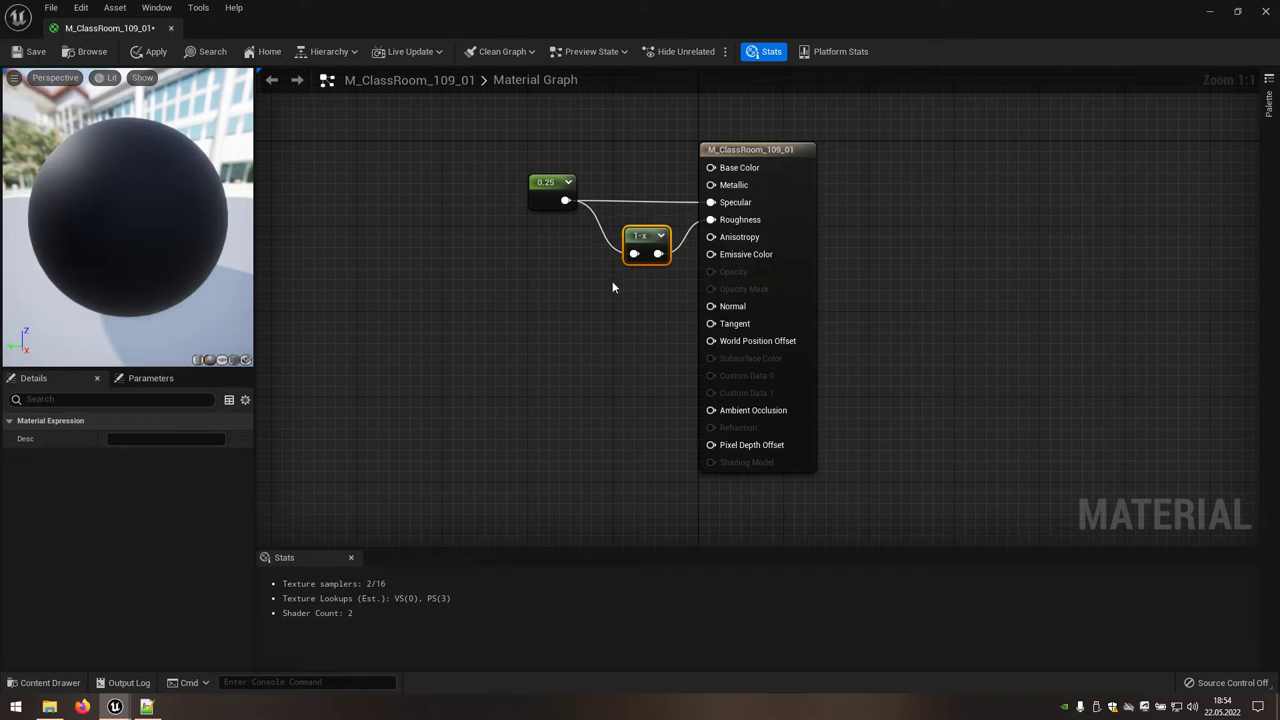
left_click(1237, 12)
Add T_ClassRoom_109_01_N as a Texture Sample with its RGB wired into Normal
mouse_move(333, 543)
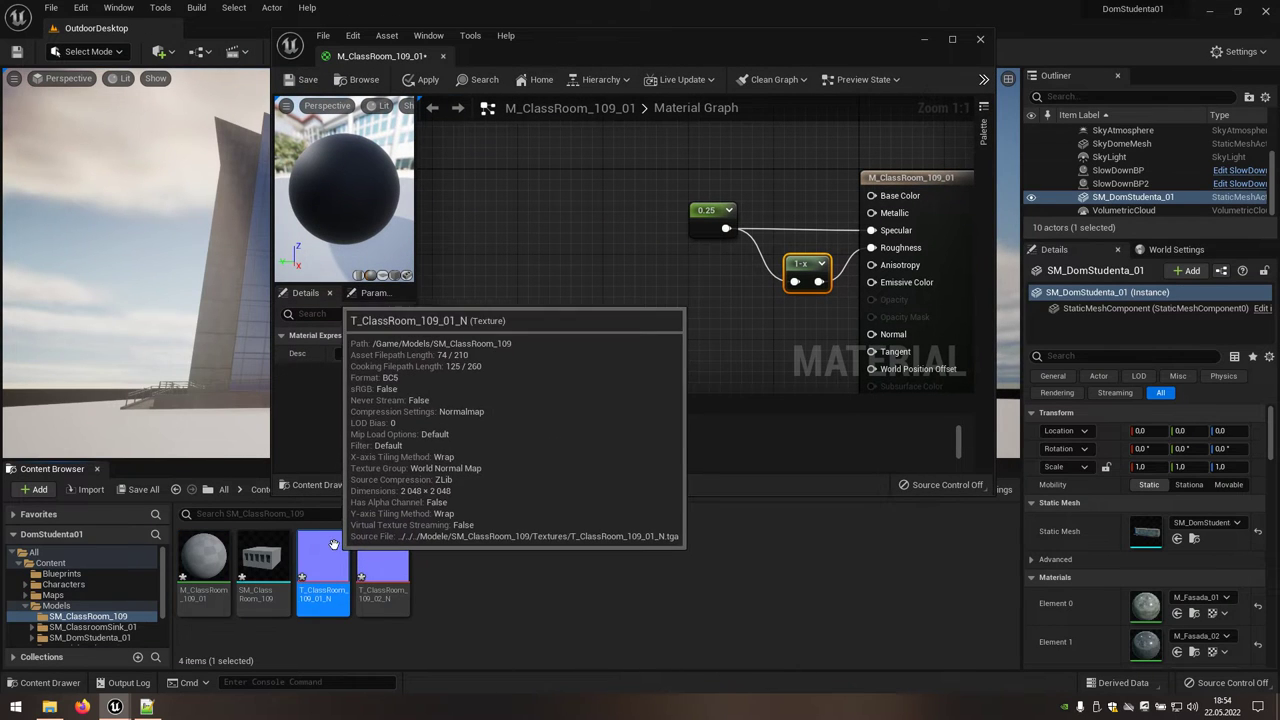
mouse_move(333, 543)
left_mouse_down()
mouse_move(658, 338)
mouse_move(651, 324)
left_mouse_up()
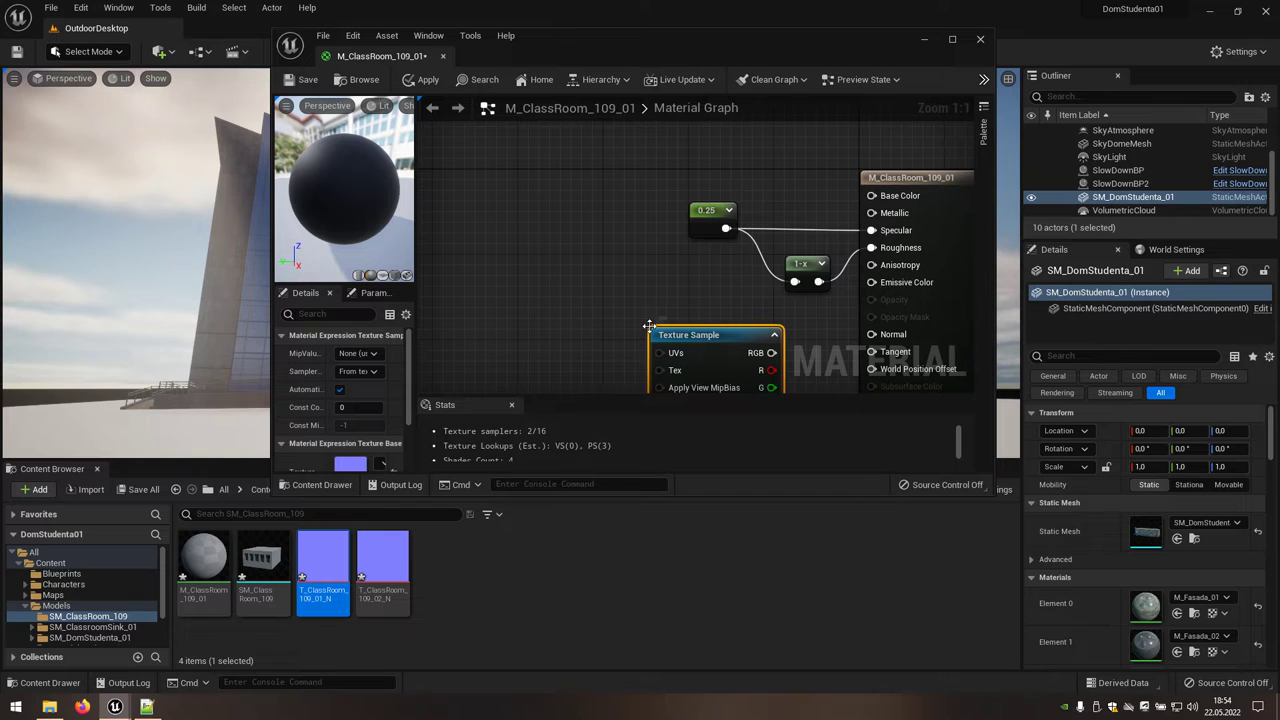
left_click(952, 43)
left_click_drag(611, 325, 710, 306)
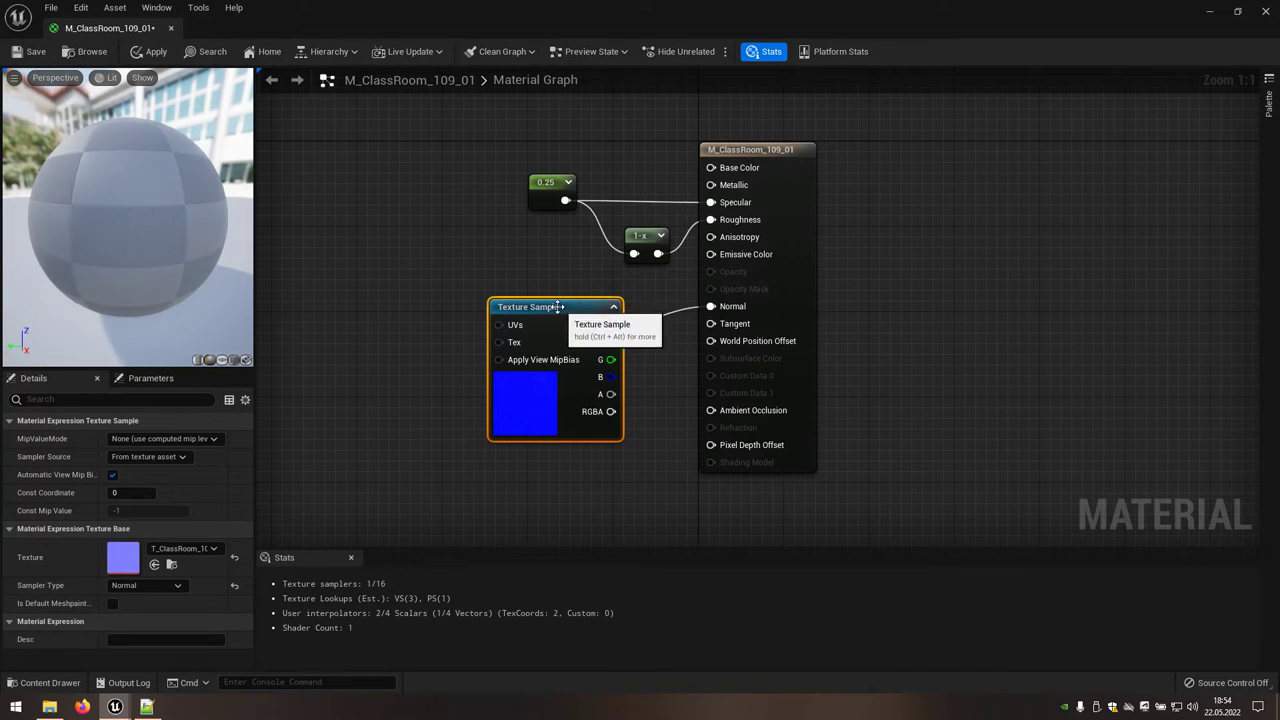
left_click_drag(558, 307, 555, 289)
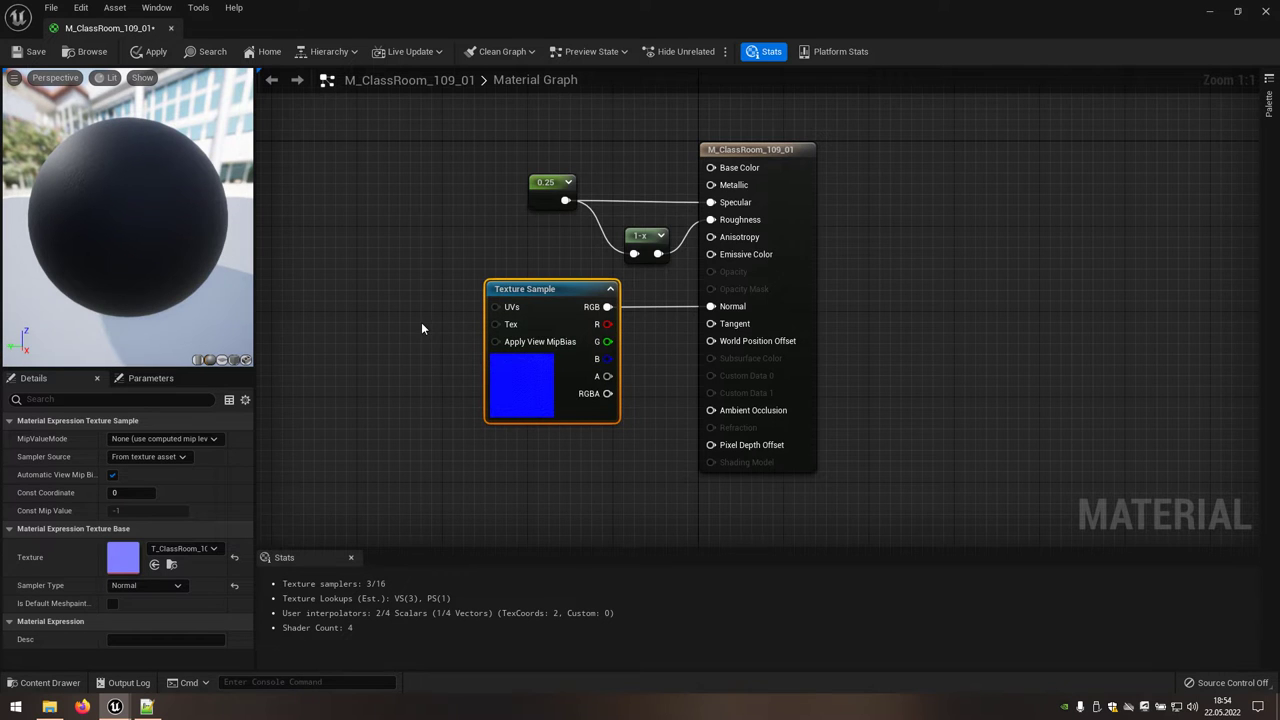
right_click_drag(421, 328, 547, 340)
Add a TexCoord node driving the Texture Sample UVs, with UTiling and VTiling set to 5.0
right_click(456, 334)
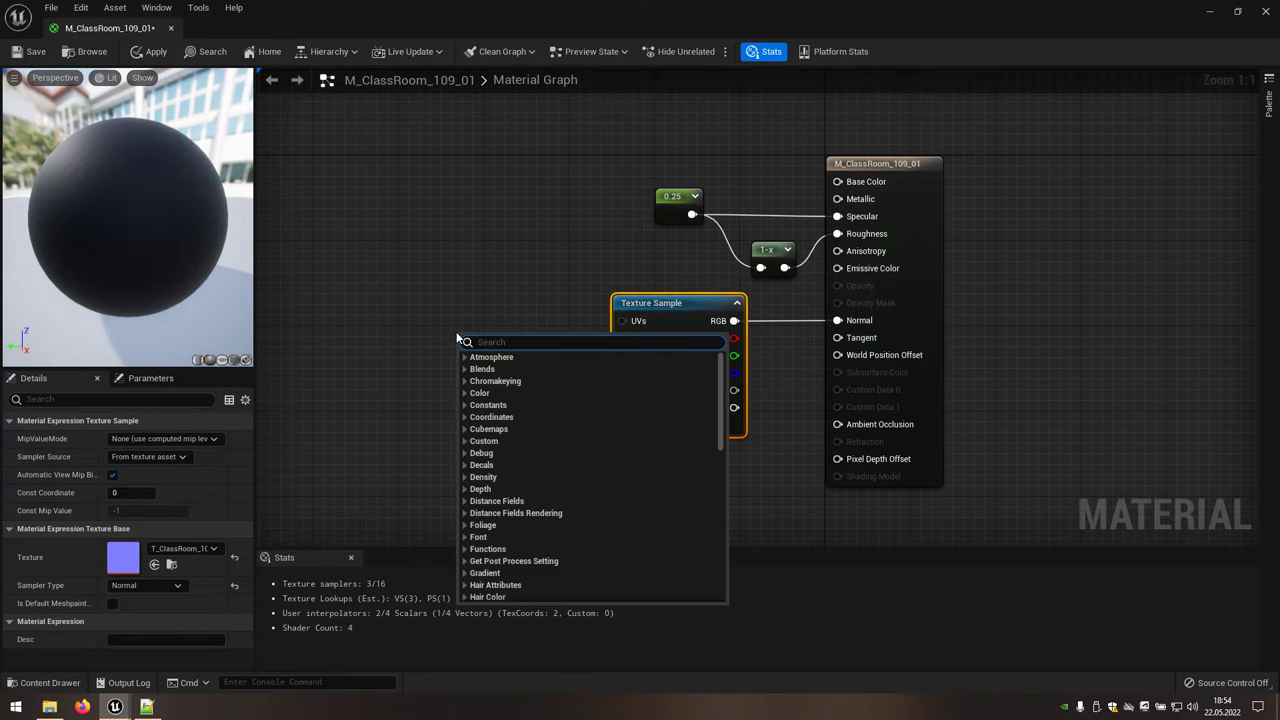
type("tex")
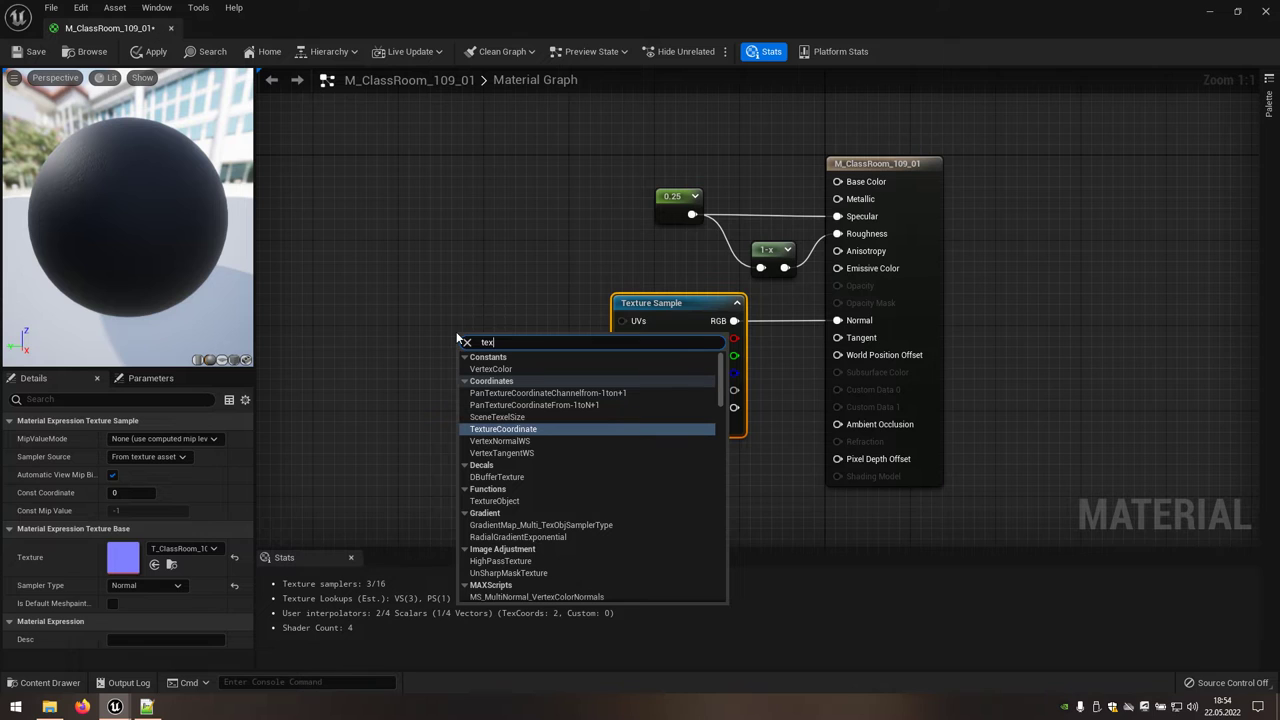
left_click(541, 429)
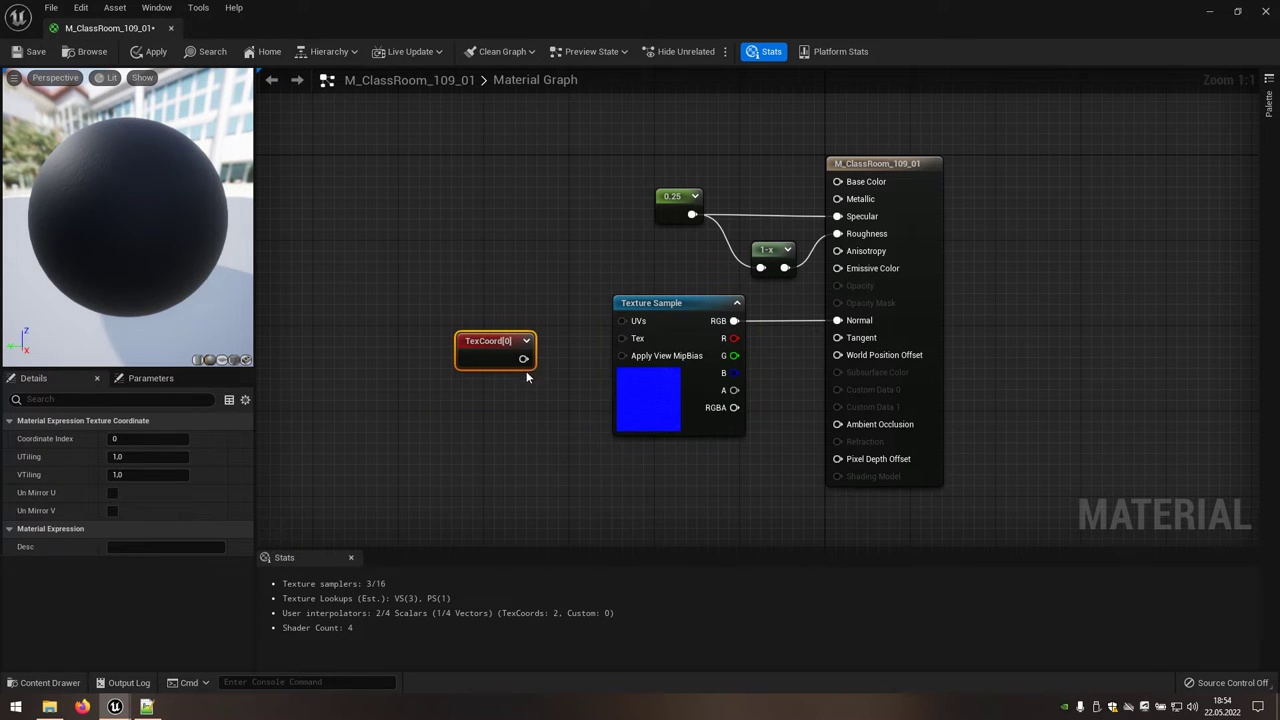
left_click_drag(523, 358, 622, 320)
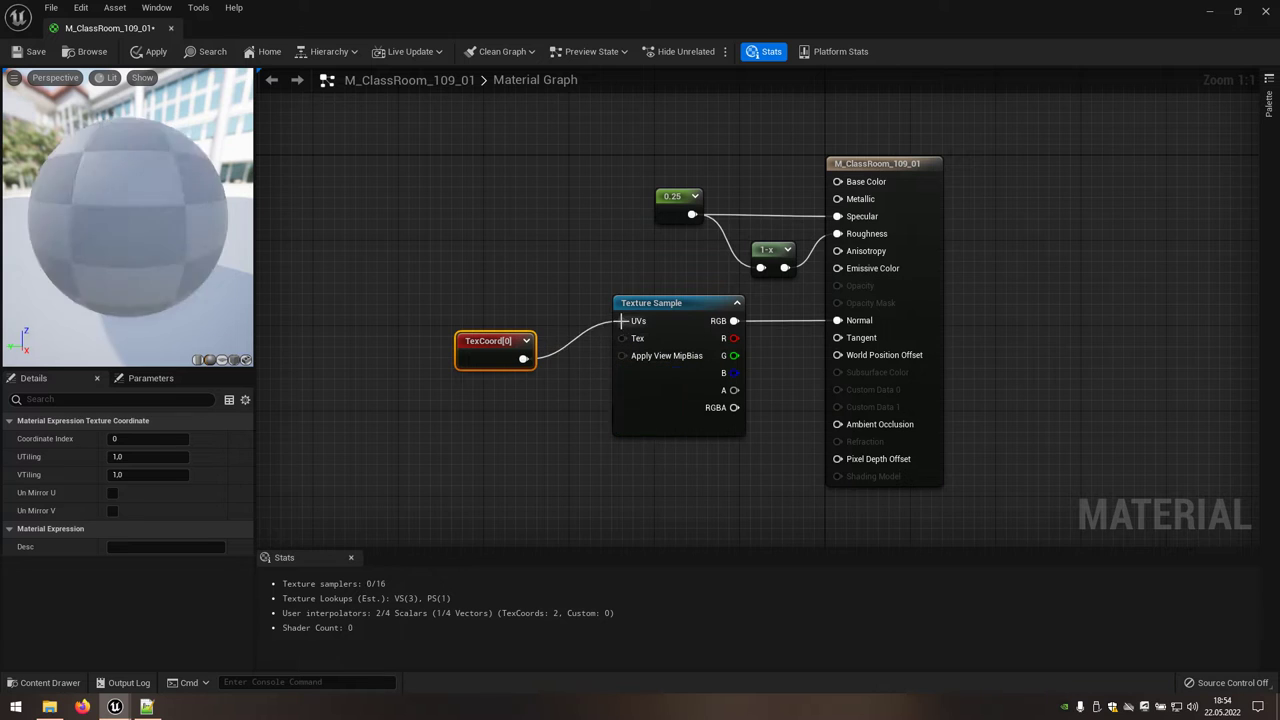
left_click_drag(487, 339, 515, 312)
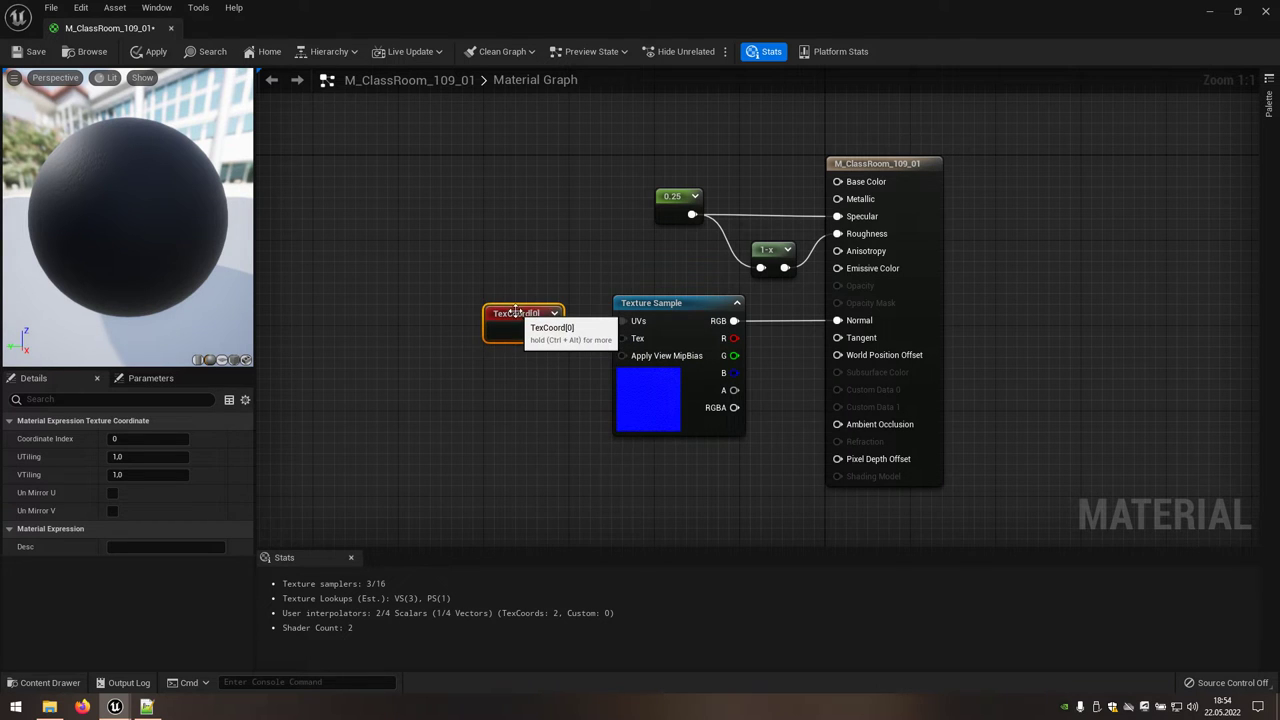
left_click(156, 456)
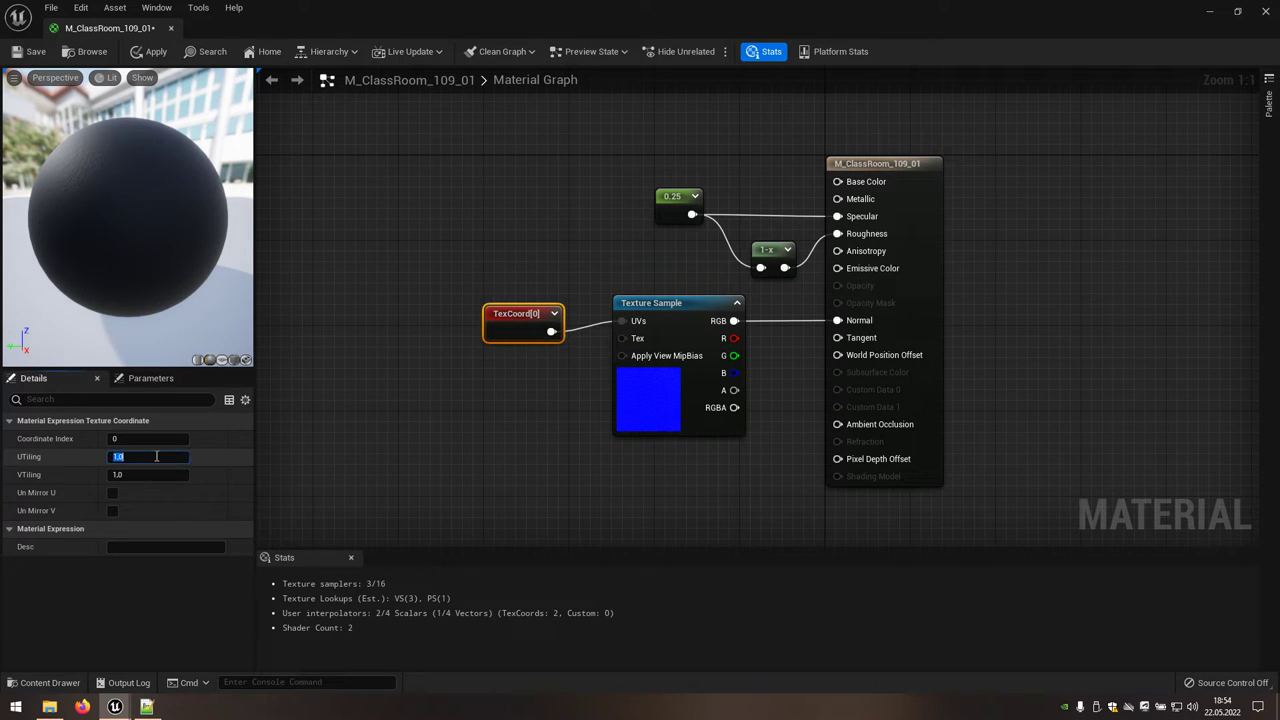
type("5")
key("Tab")
type("5")
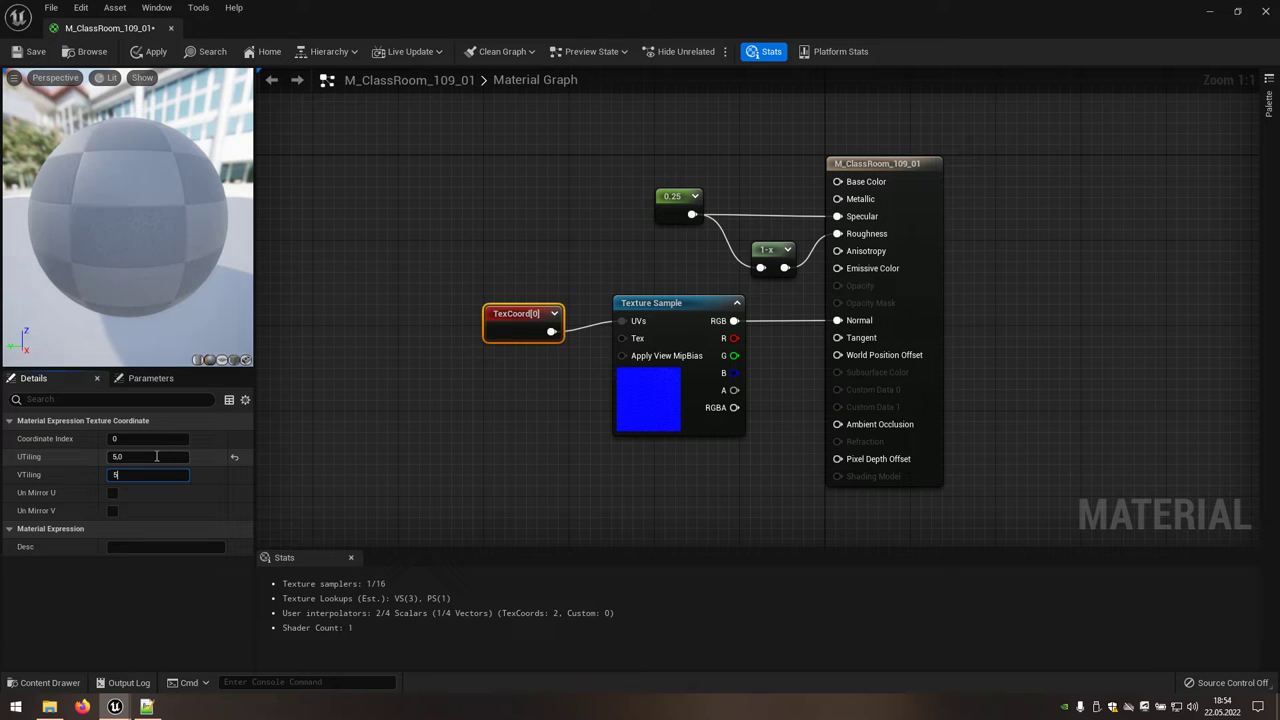
key("Return")
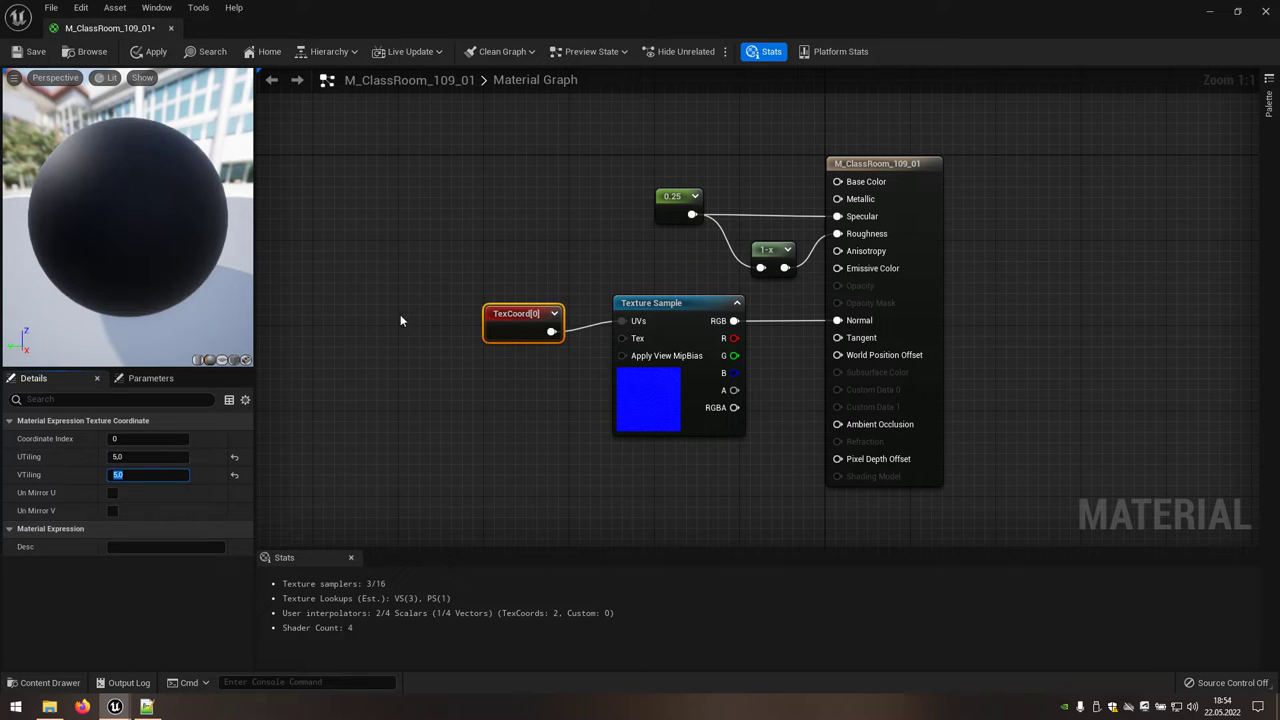
right_click_drag(518, 181, 450, 292)
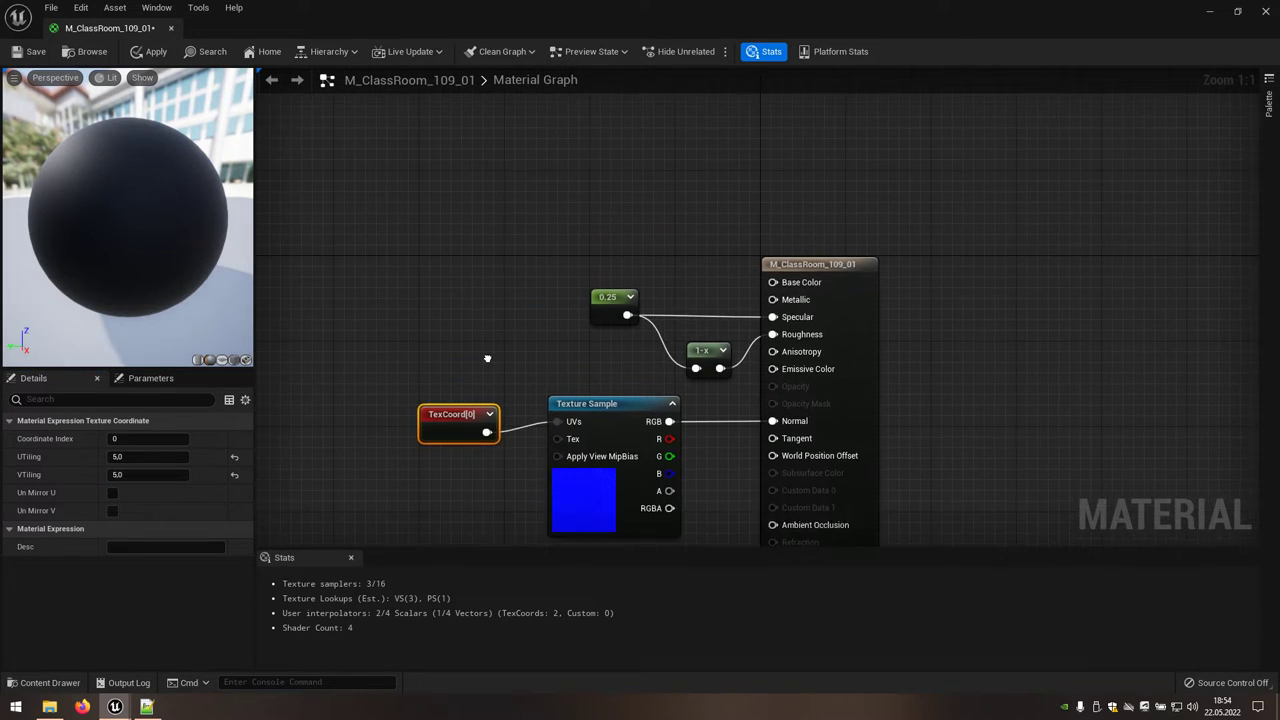
Add a Constant3Vector set to hex b2a04a (tan) and connect it to Base Color
right_click(443, 258)
type("co")
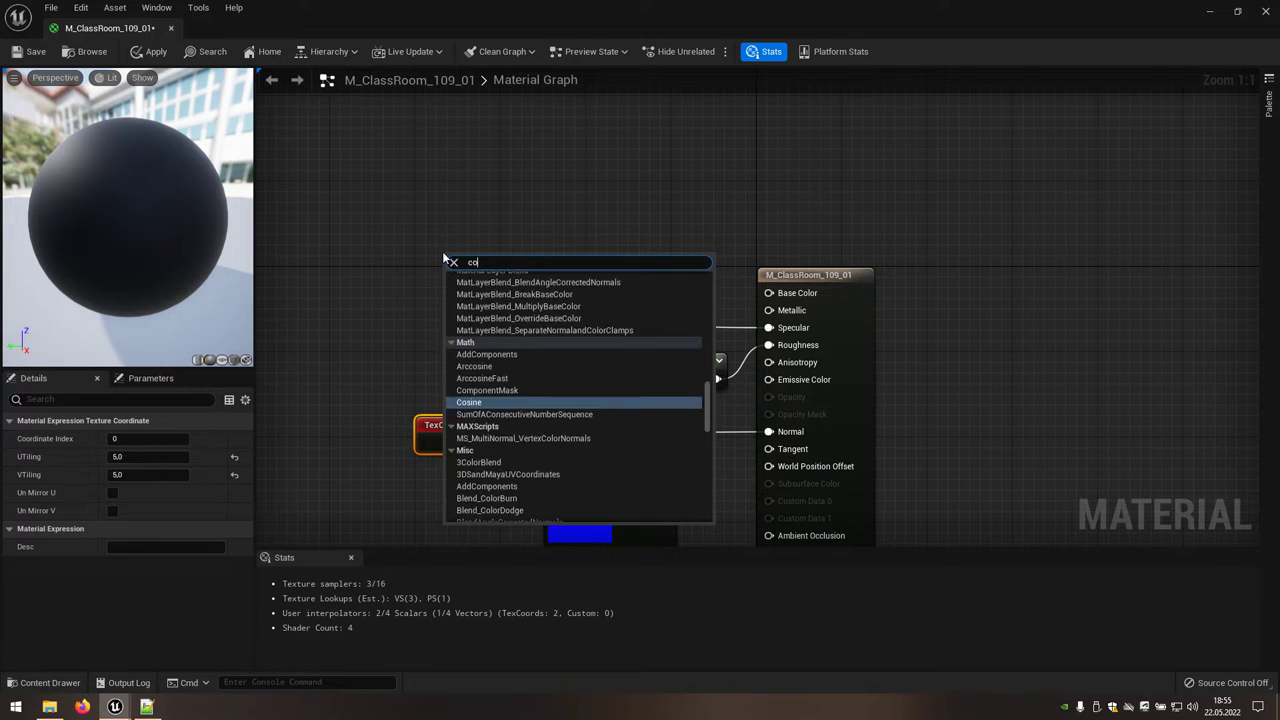
type("nst")
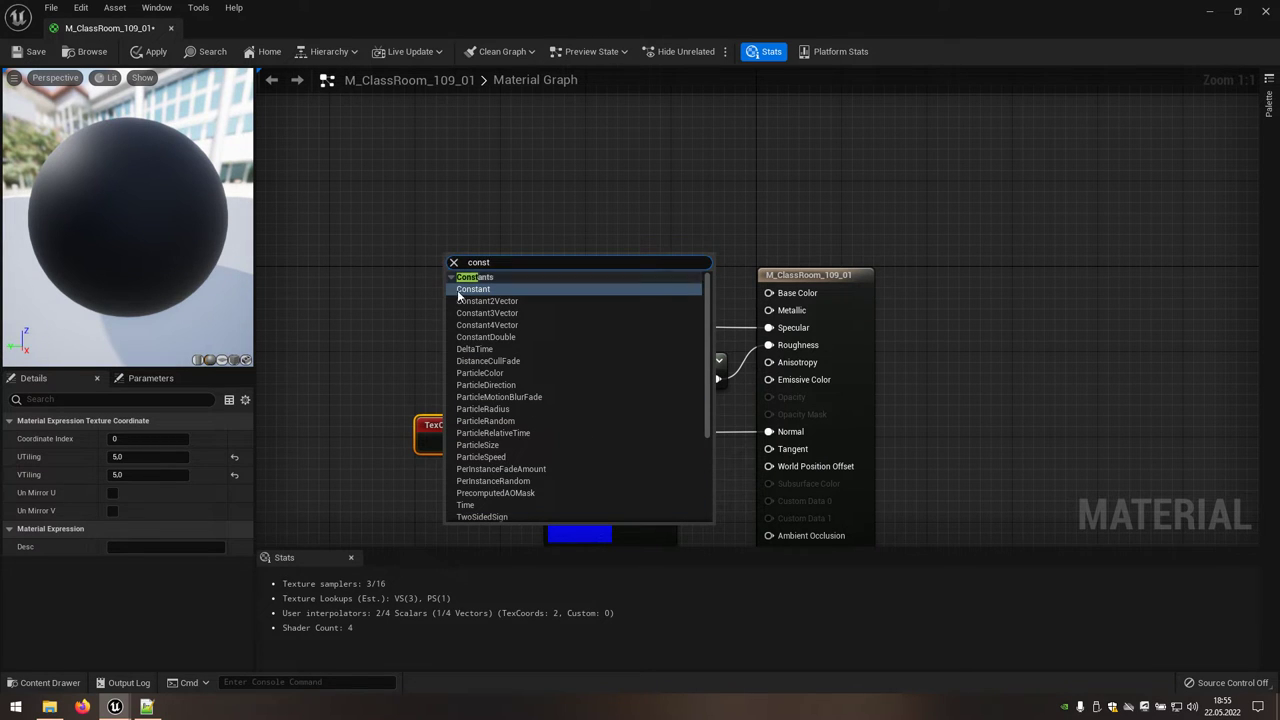
left_click(524, 313)
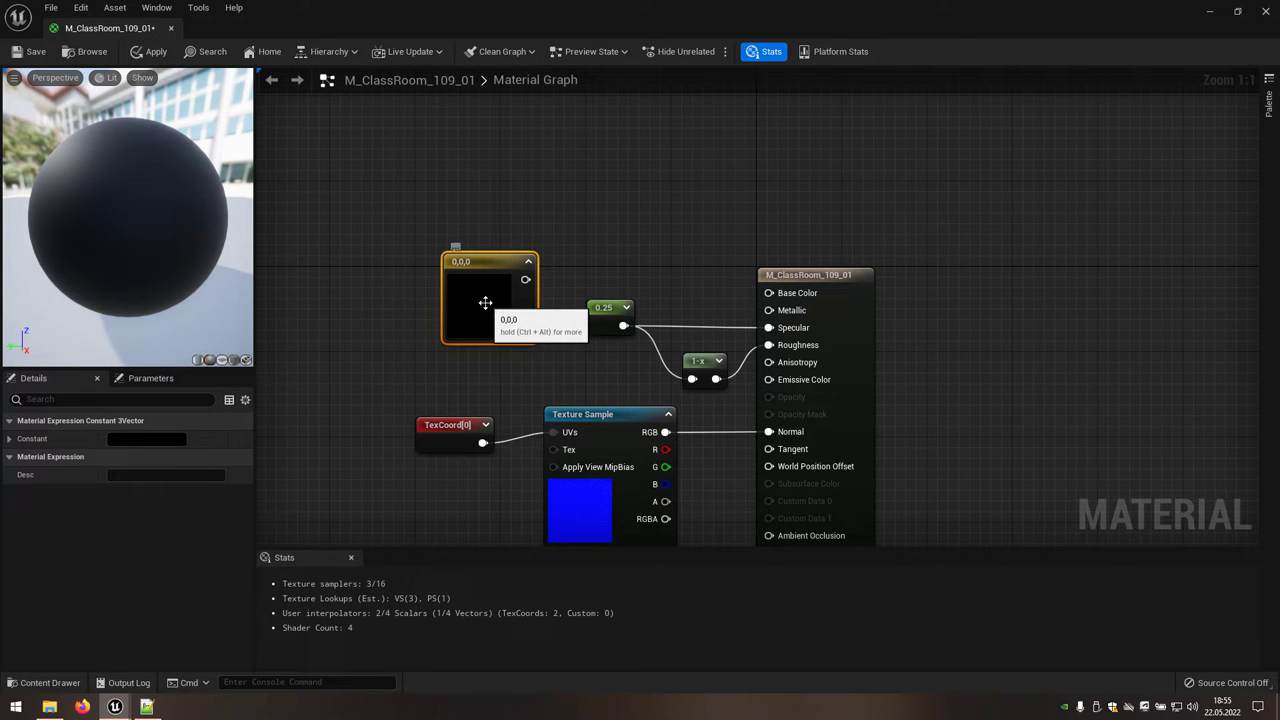
double_click(485, 302)
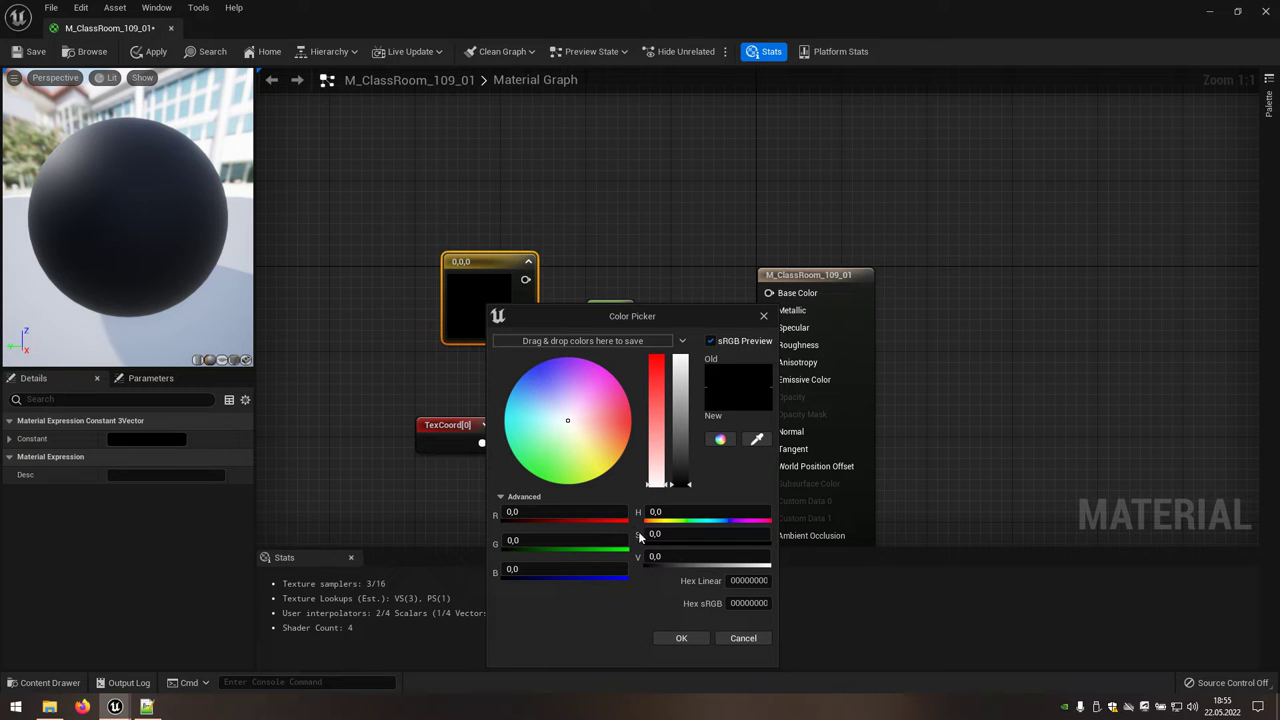
left_click(758, 603)
type("b2a04a")
key("Return")
left_click(681, 639)
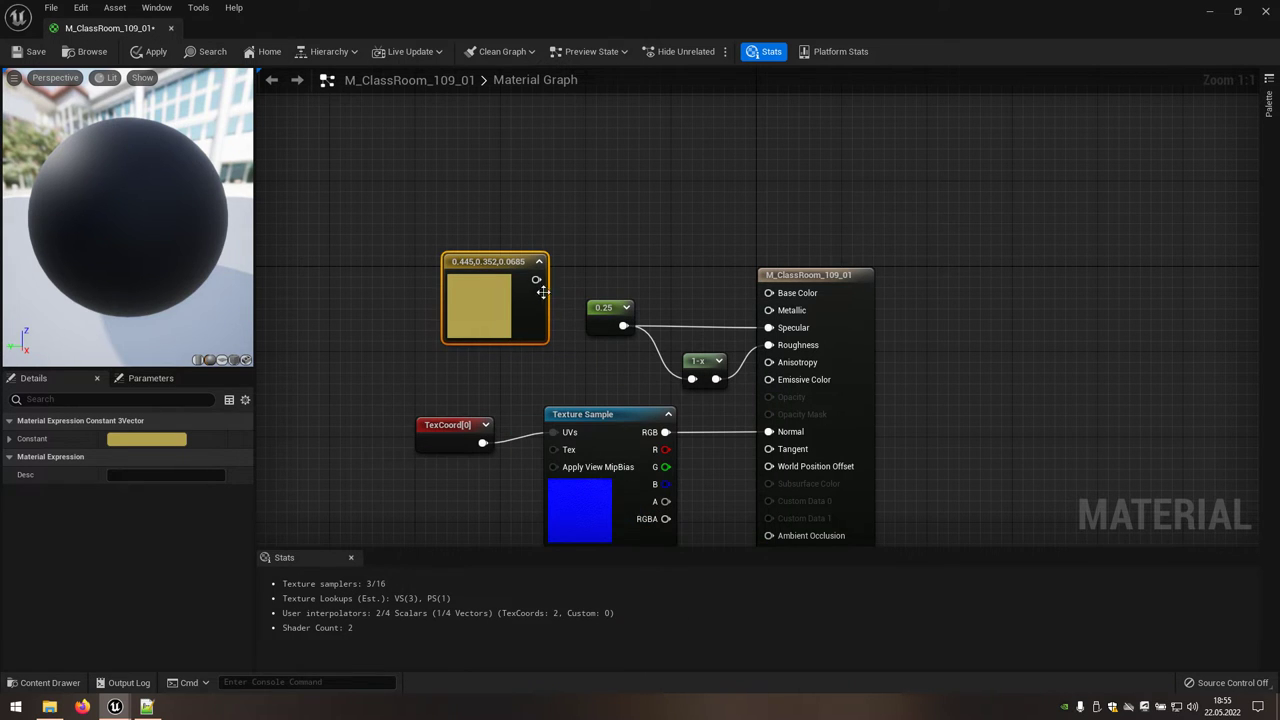
left_click_drag(535, 279, 758, 293)
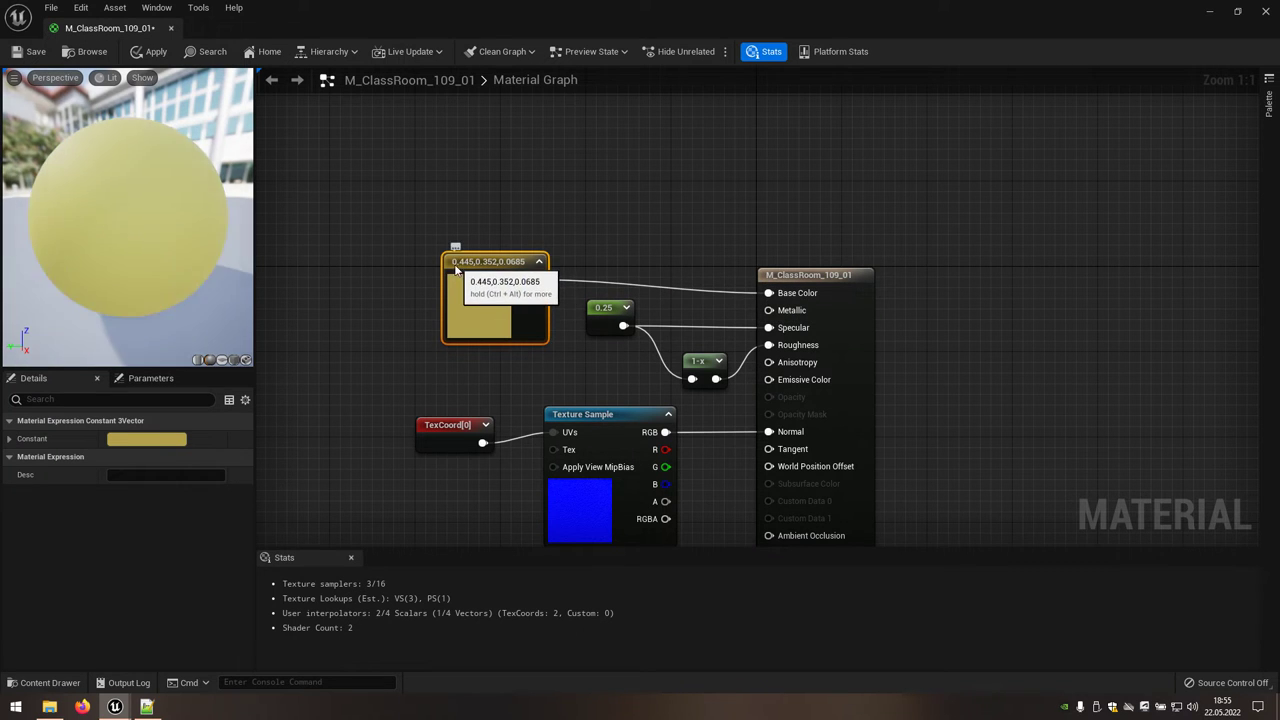
left_click_drag(456, 263, 451, 277)
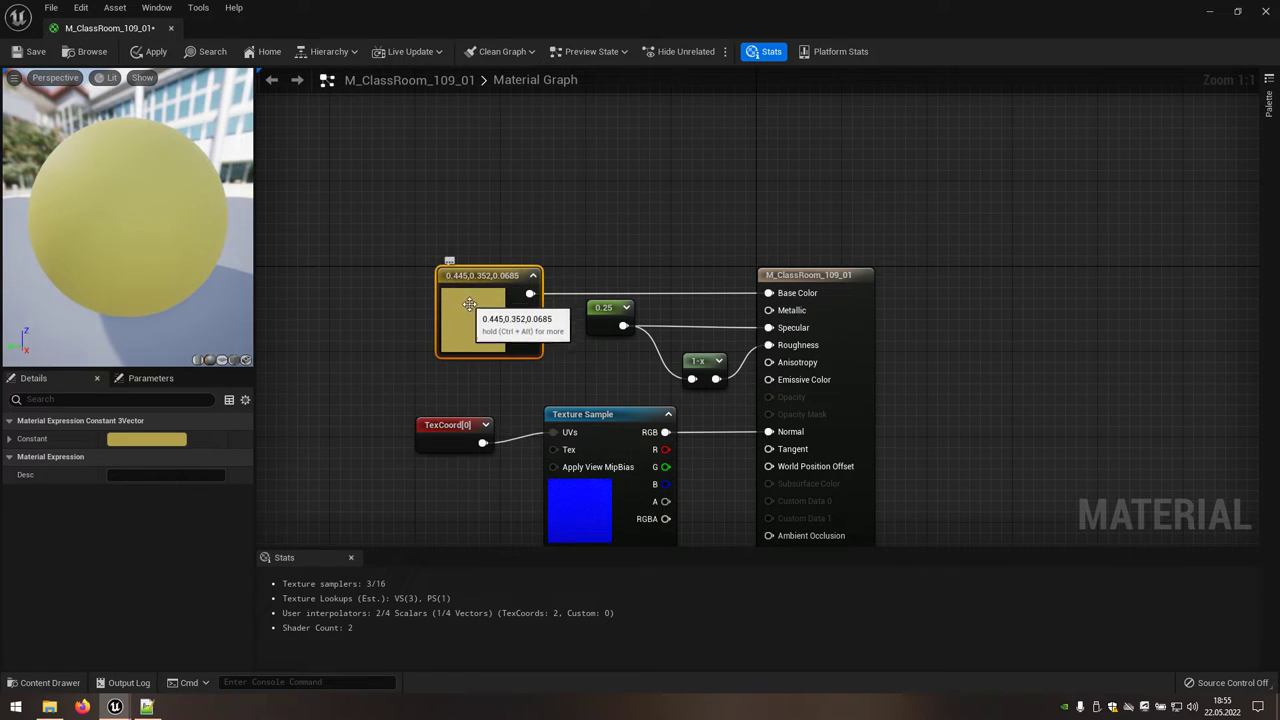
Convert the colour node into a vector parameter named Kolor, then apply and save the material
right_click(477, 316)
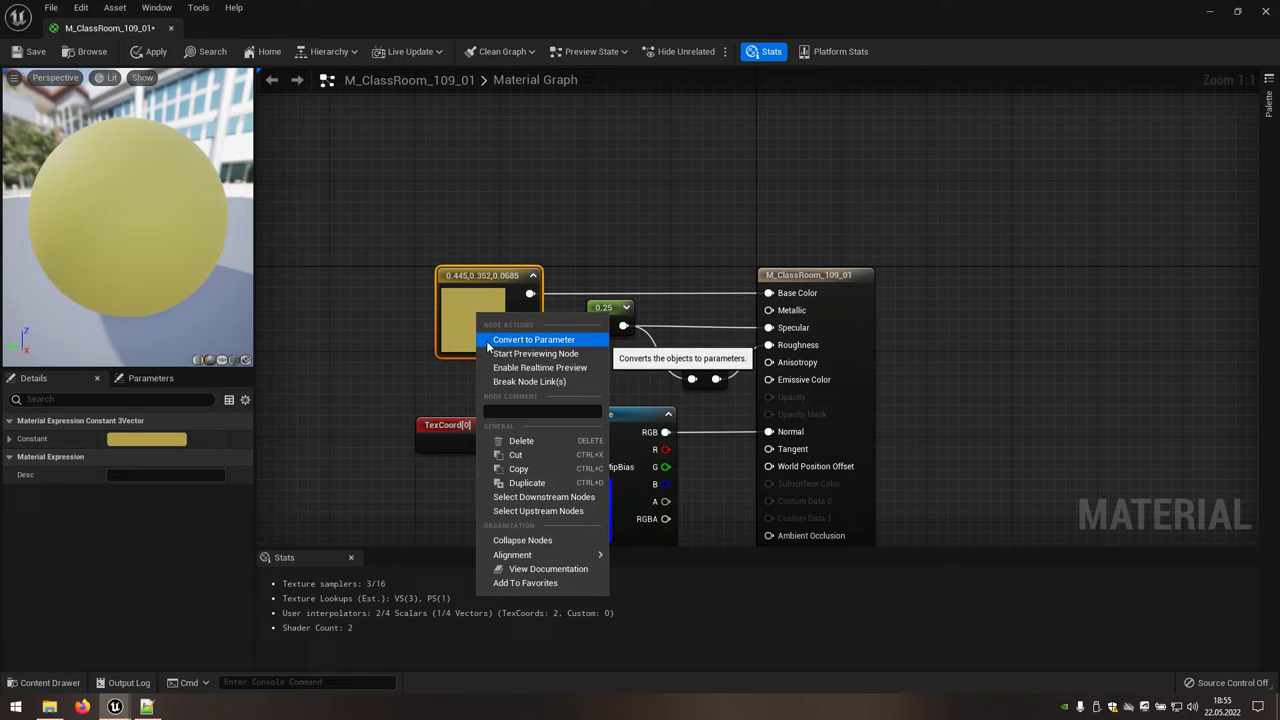
left_click(560, 342)
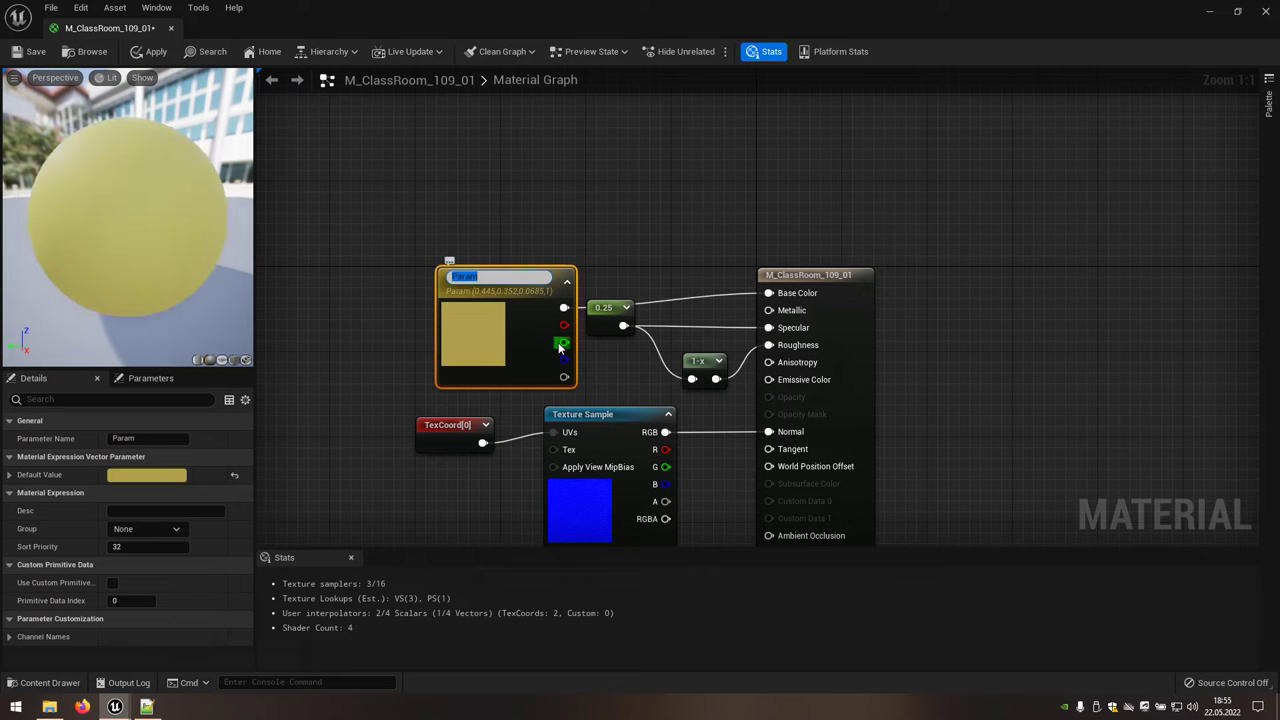
type("Kolor")
key("Return")
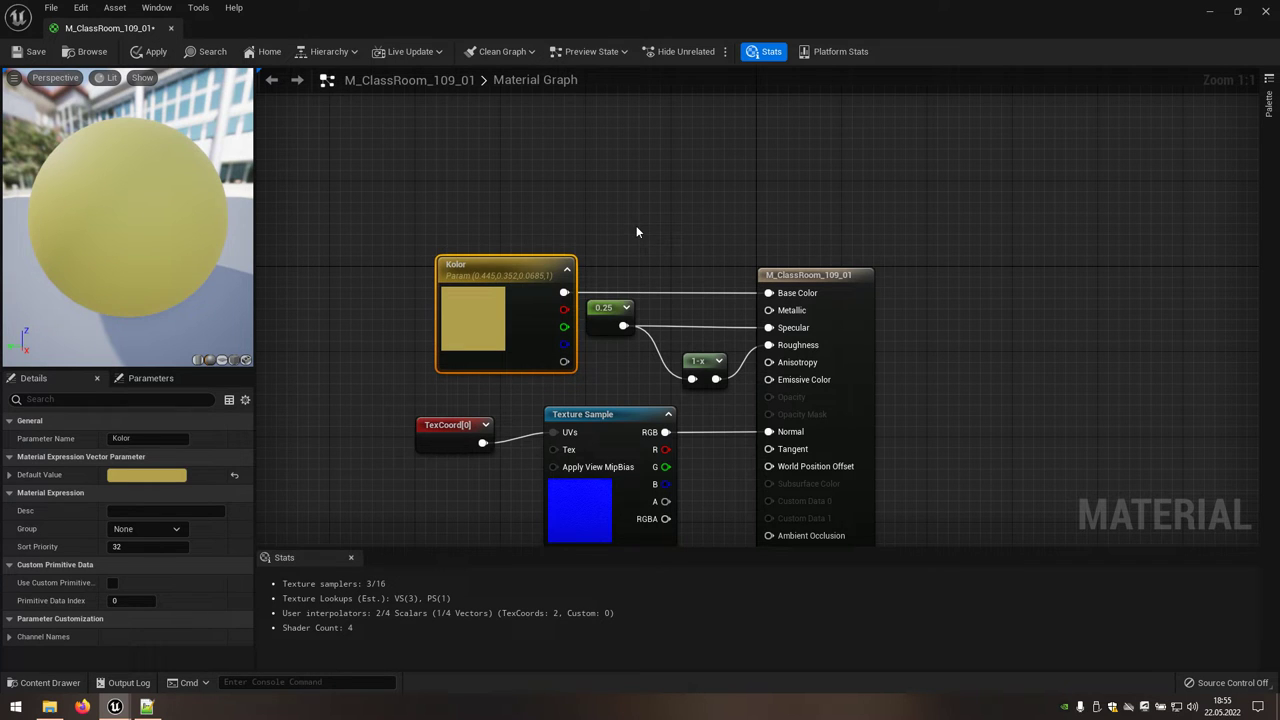
left_click(153, 55)
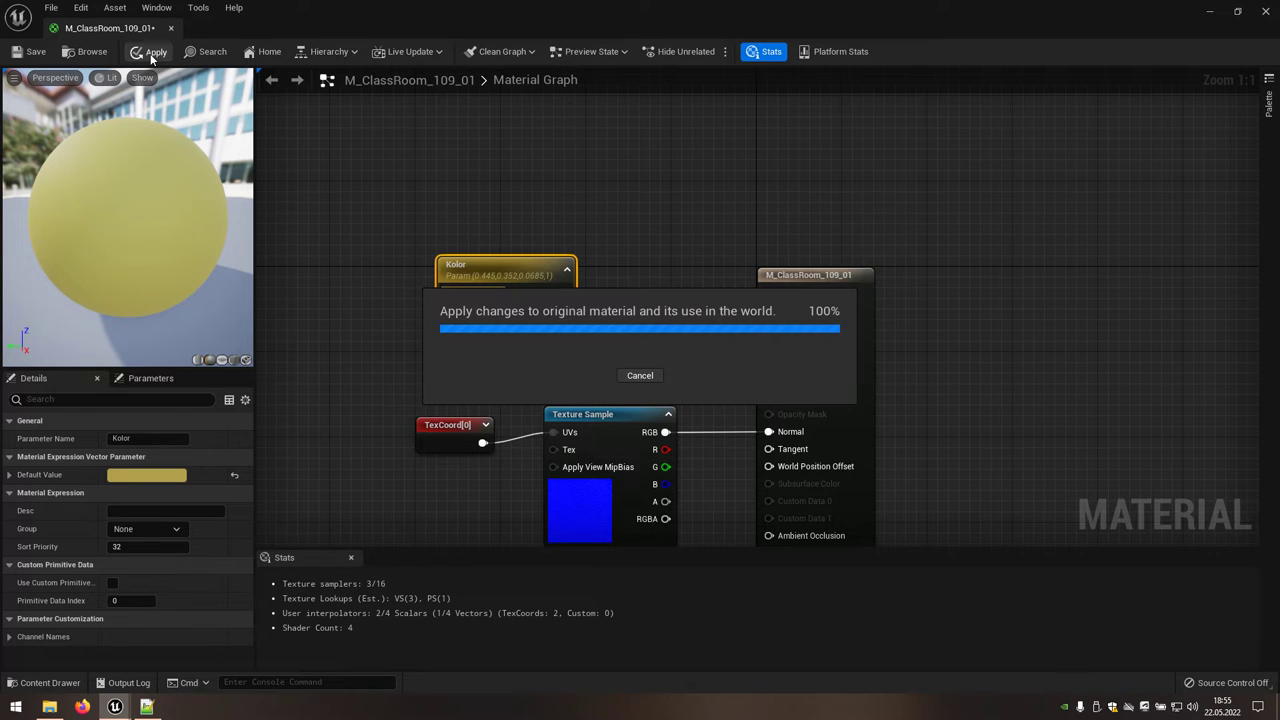
left_click(38, 54)
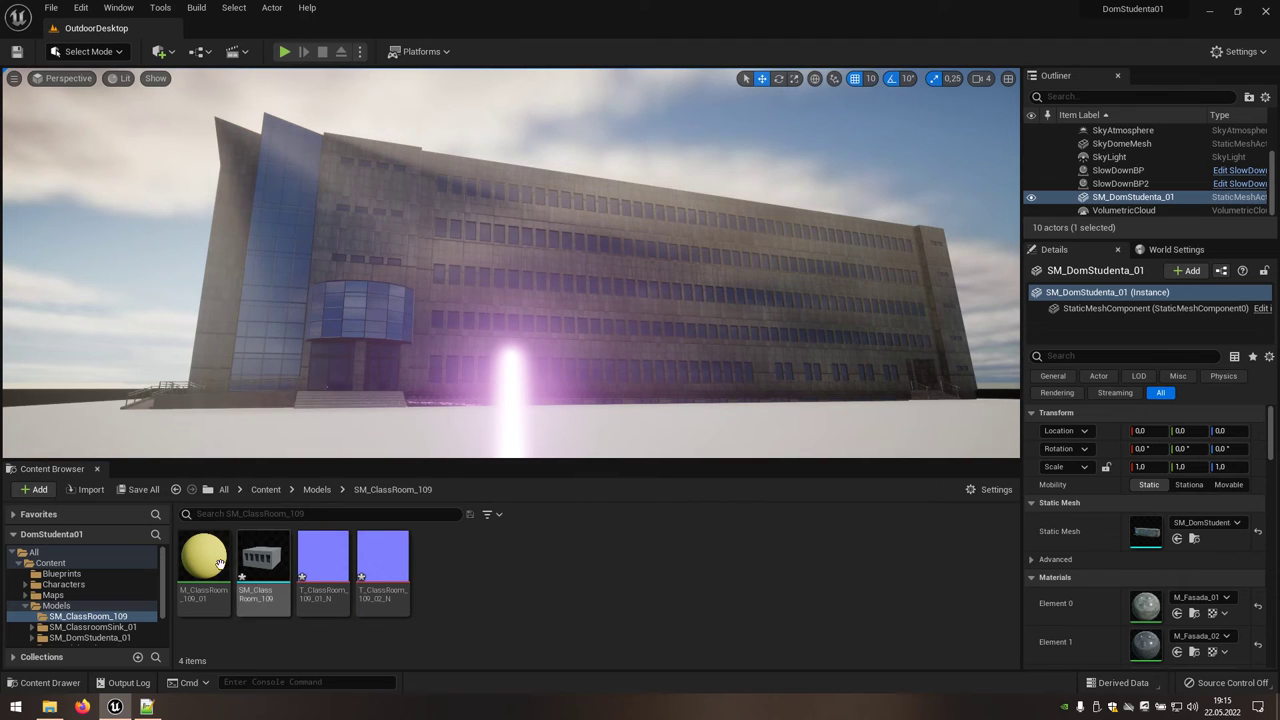
Create a material instance of M_ClassRoom_109_01 named MI_ClassRoom_109_02
right_click(208, 565)
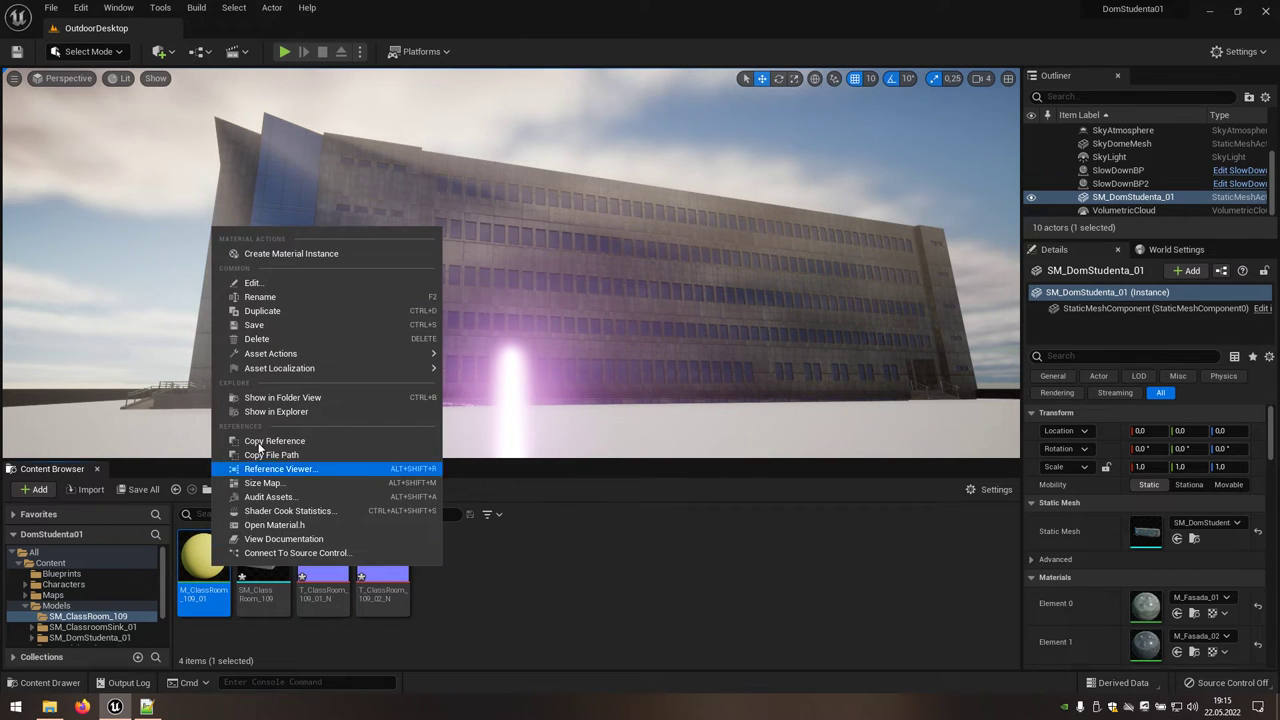
left_click(351, 256)
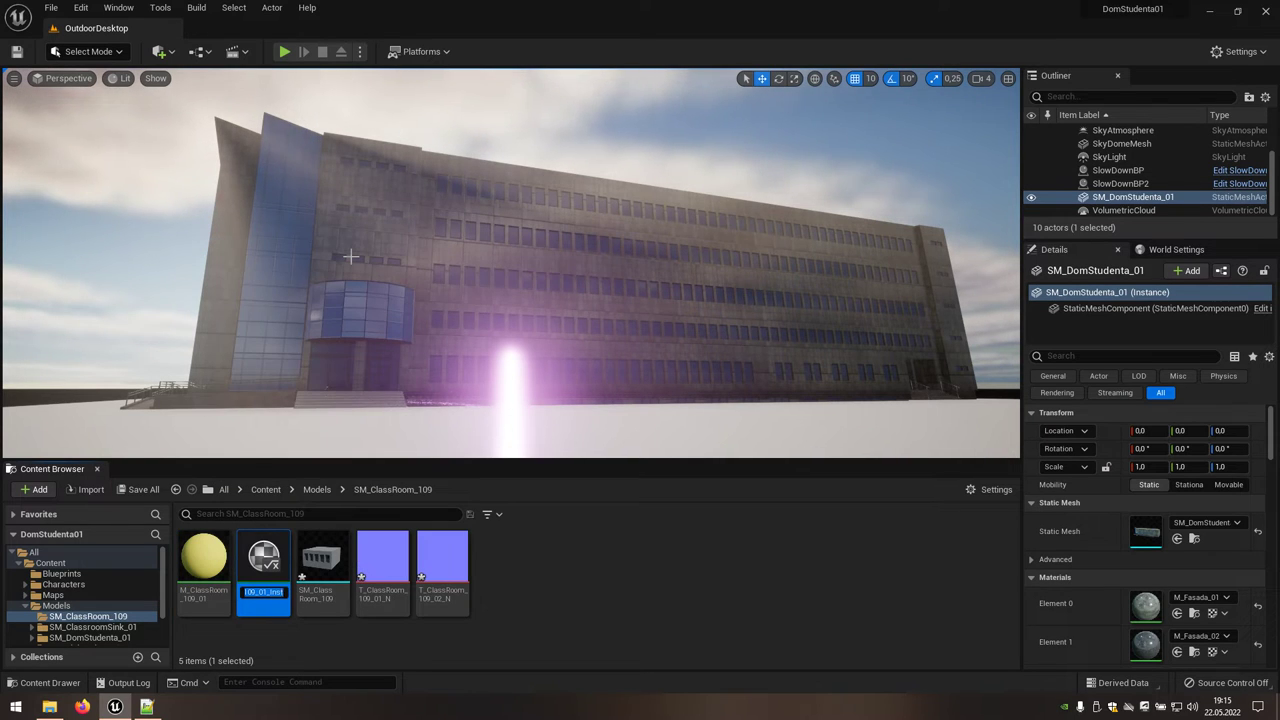
type("MI_")
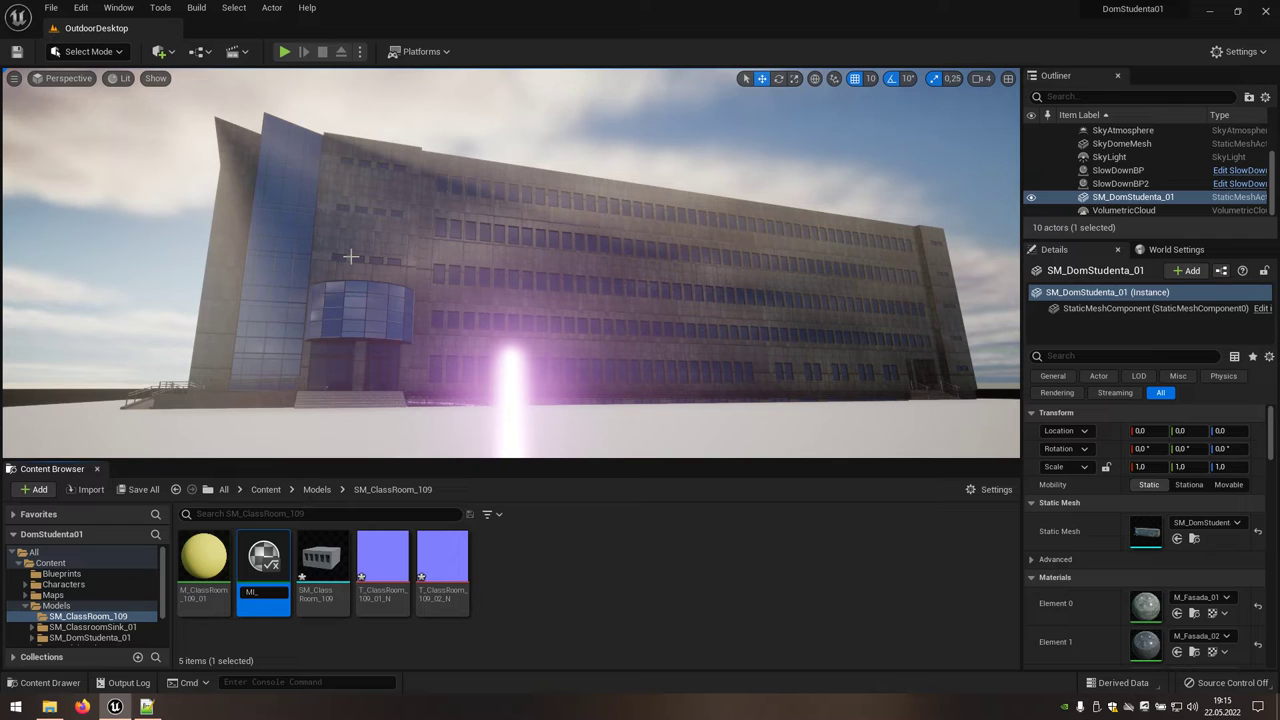
type("ClassRoom")
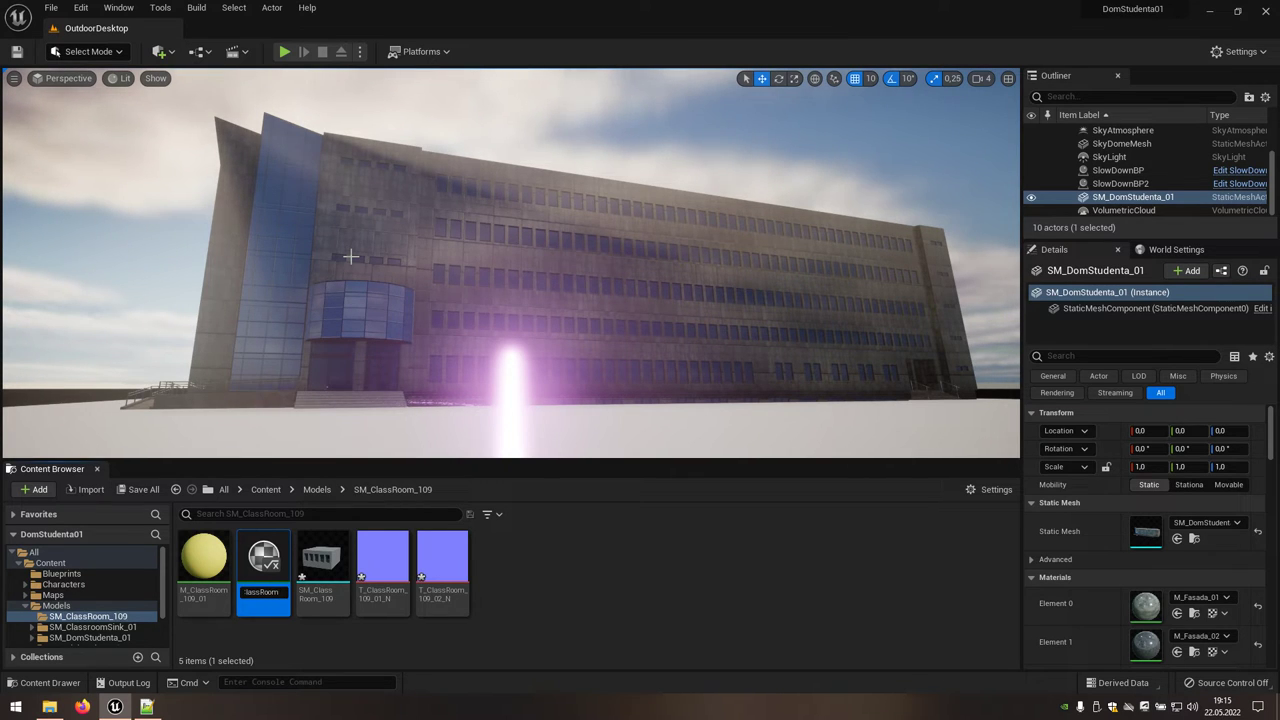
type("_109_")
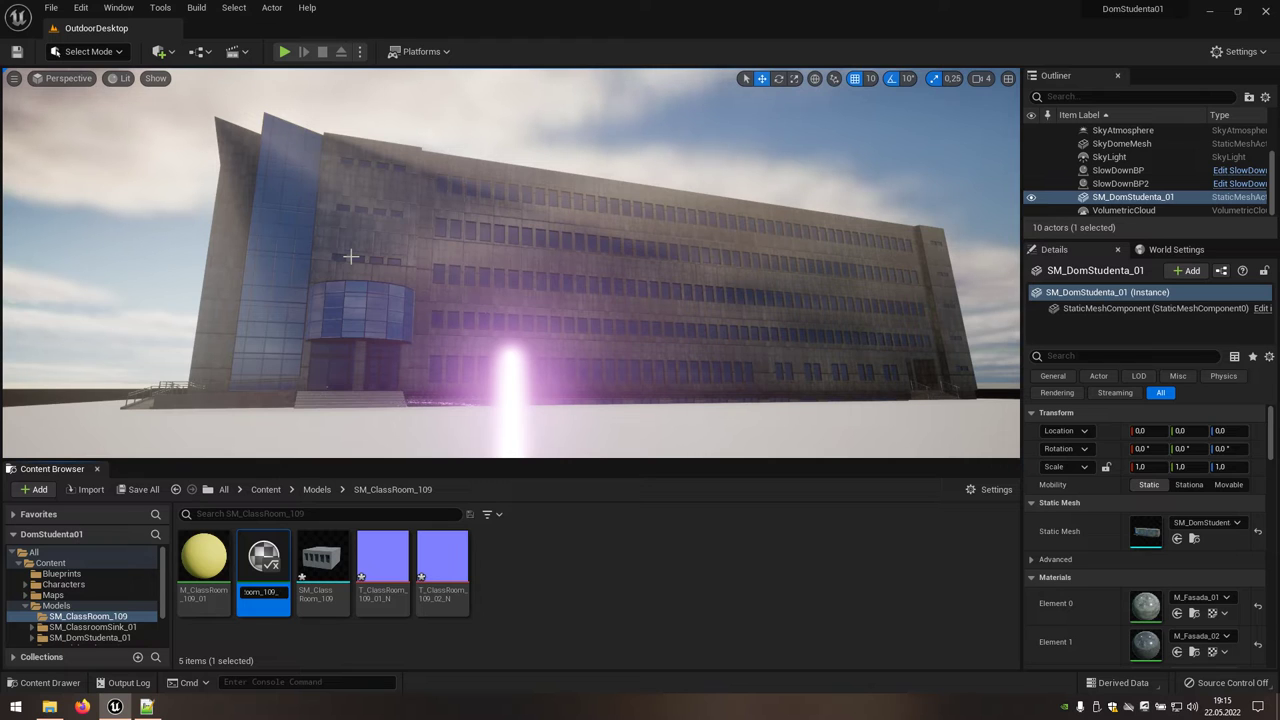
type("02")
key("Return")
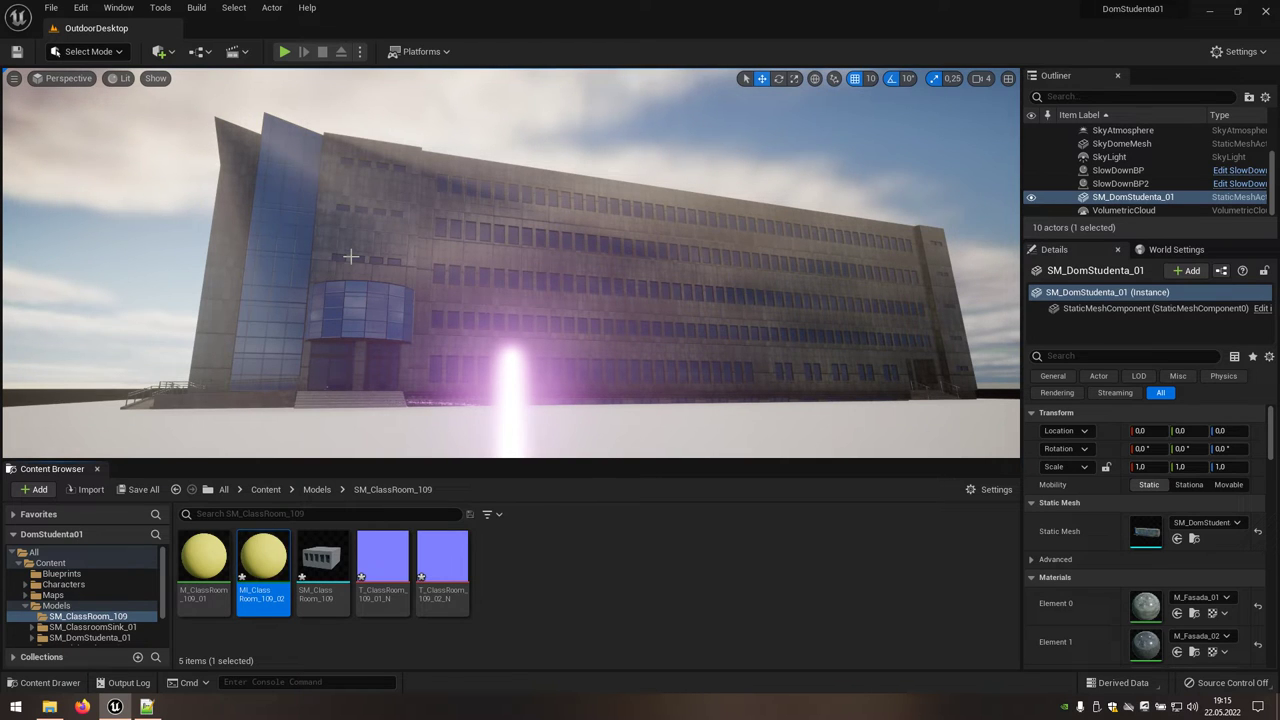
Set MI_ClassRoom_109_02's Kolor to paler olive hex b3a96e and close its editor
double_click(265, 553)
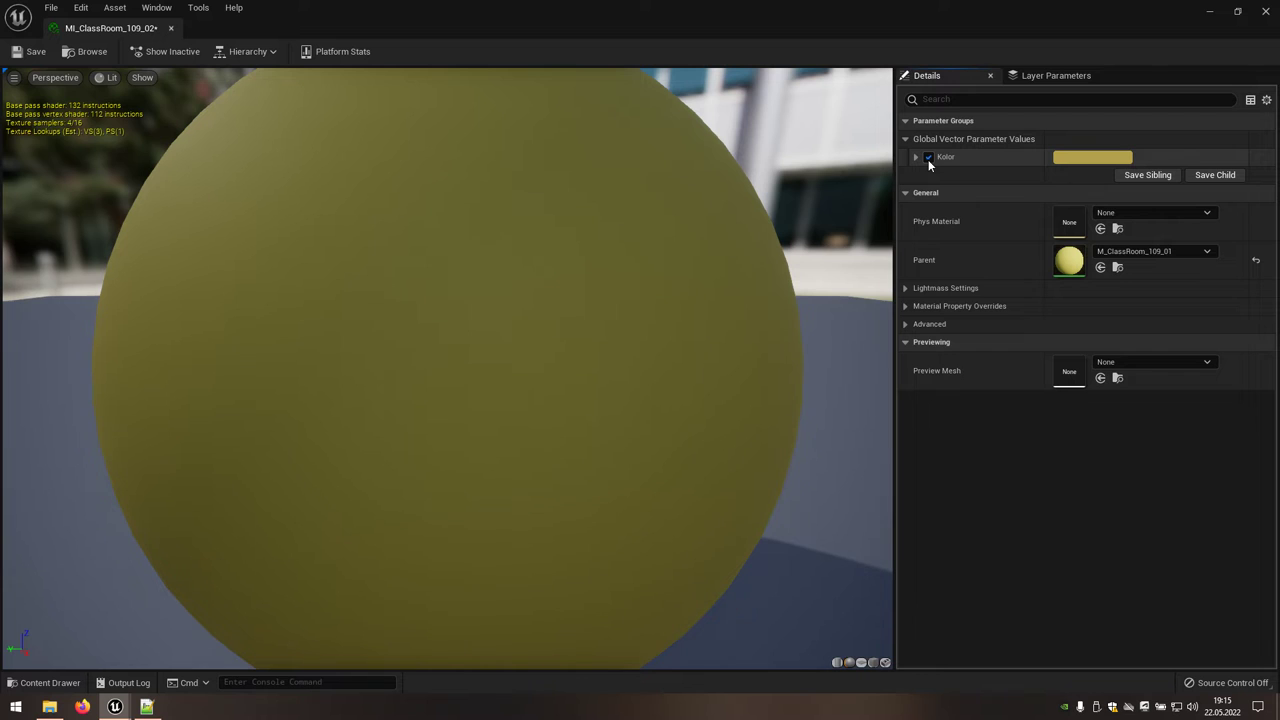
left_click(1068, 160)
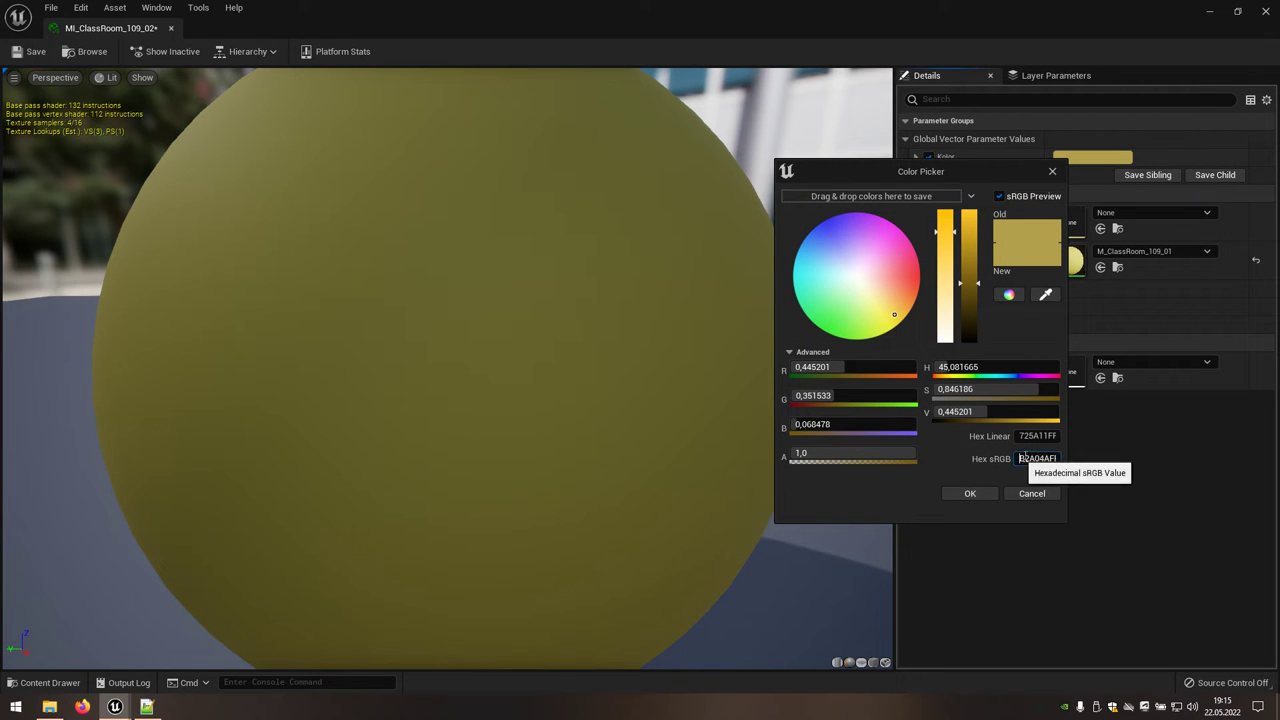
left_click_drag(1024, 458, 1082, 455)
key("ctrl+v")
key("Return")
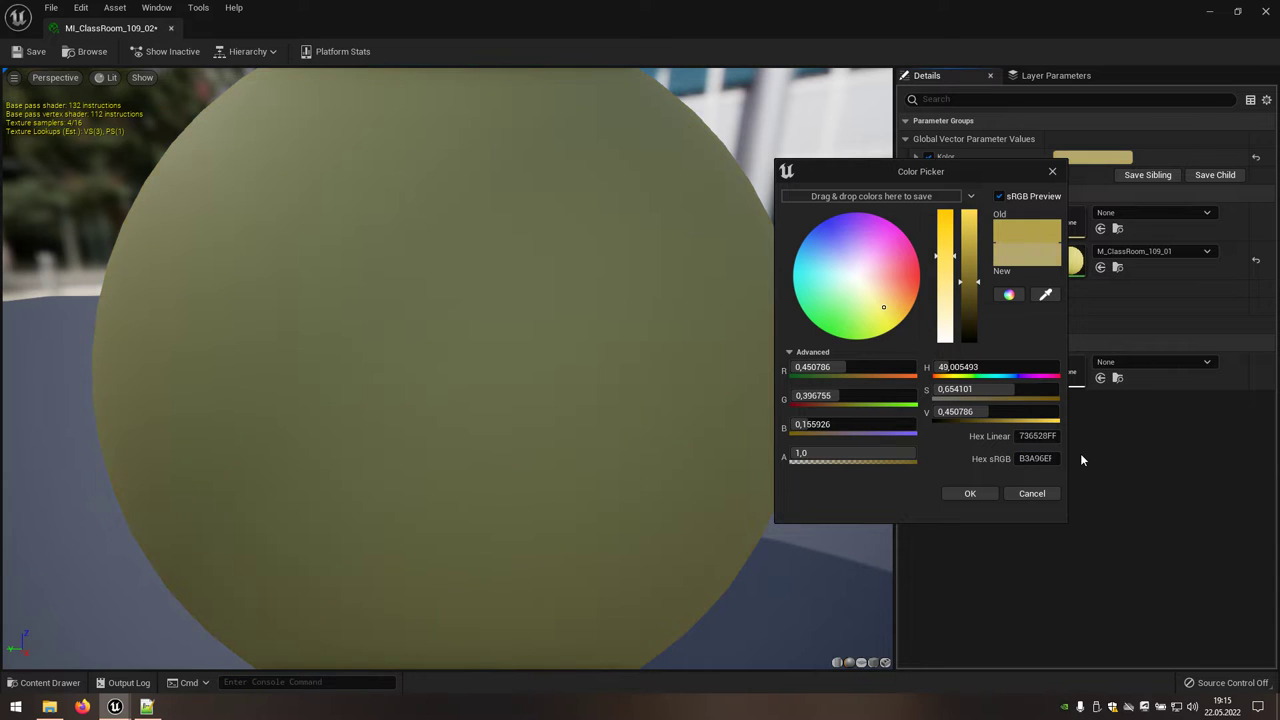
left_click(970, 493)
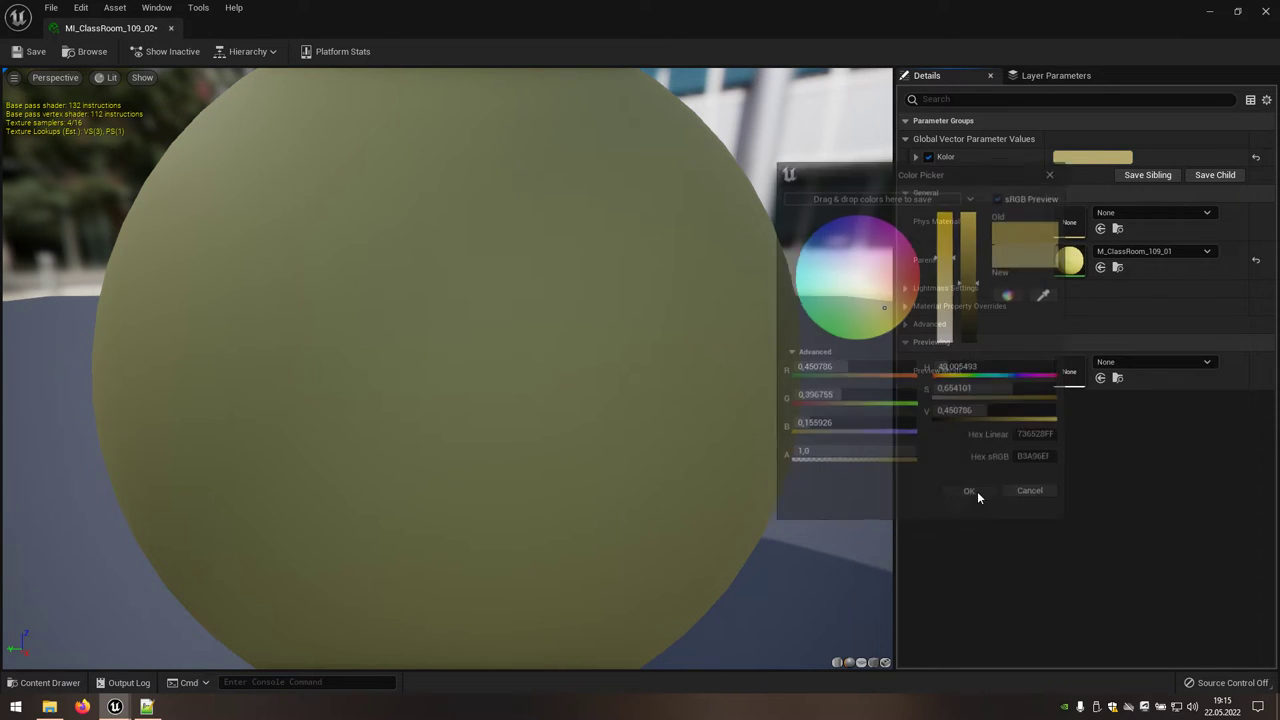
left_click(1267, 10)
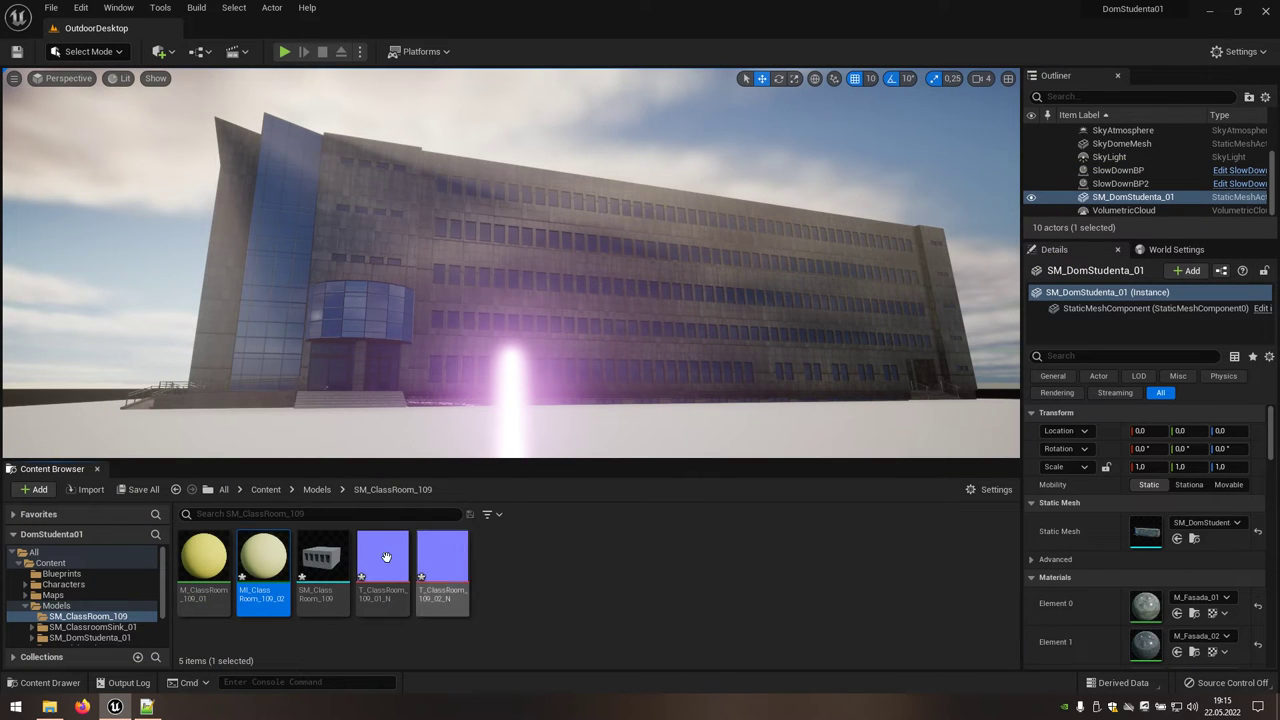
Create a material instance from M_ClassRoom_109_01 named MI_ClassRoom_109_03
right_click(209, 563)
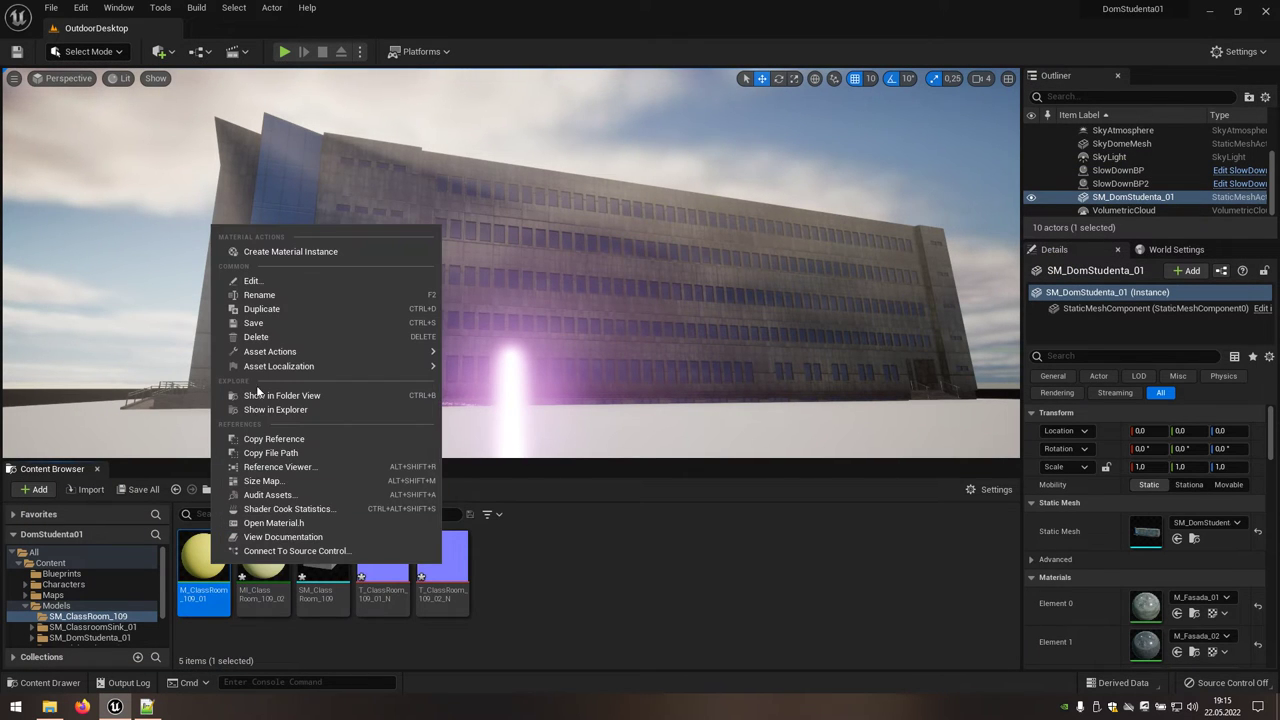
left_click(302, 253)
type("MI_Class")
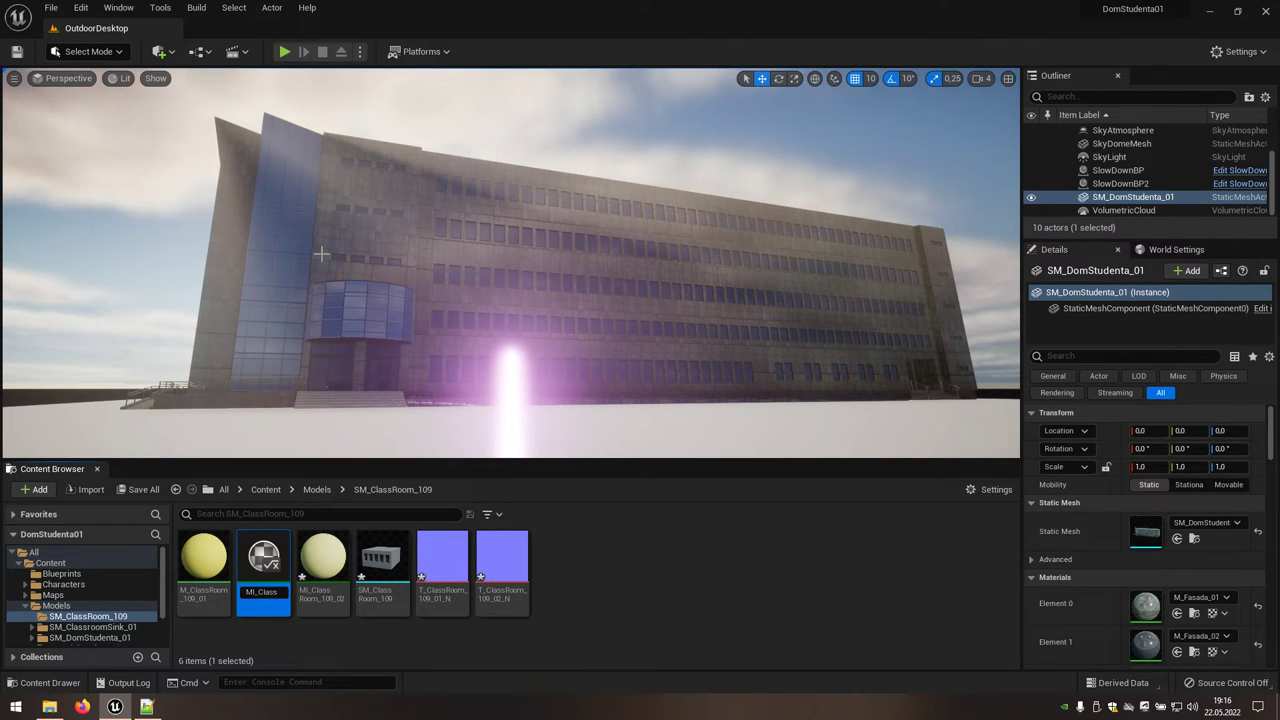
type("Room_")
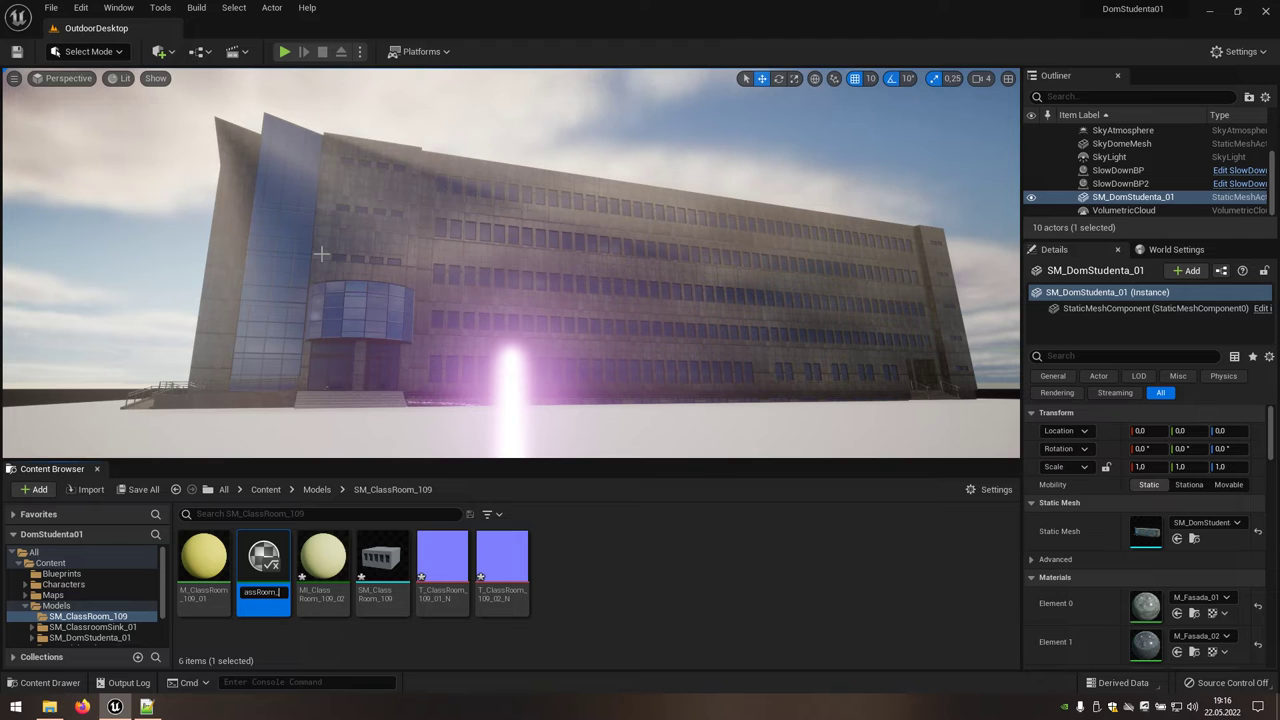
type("109_03")
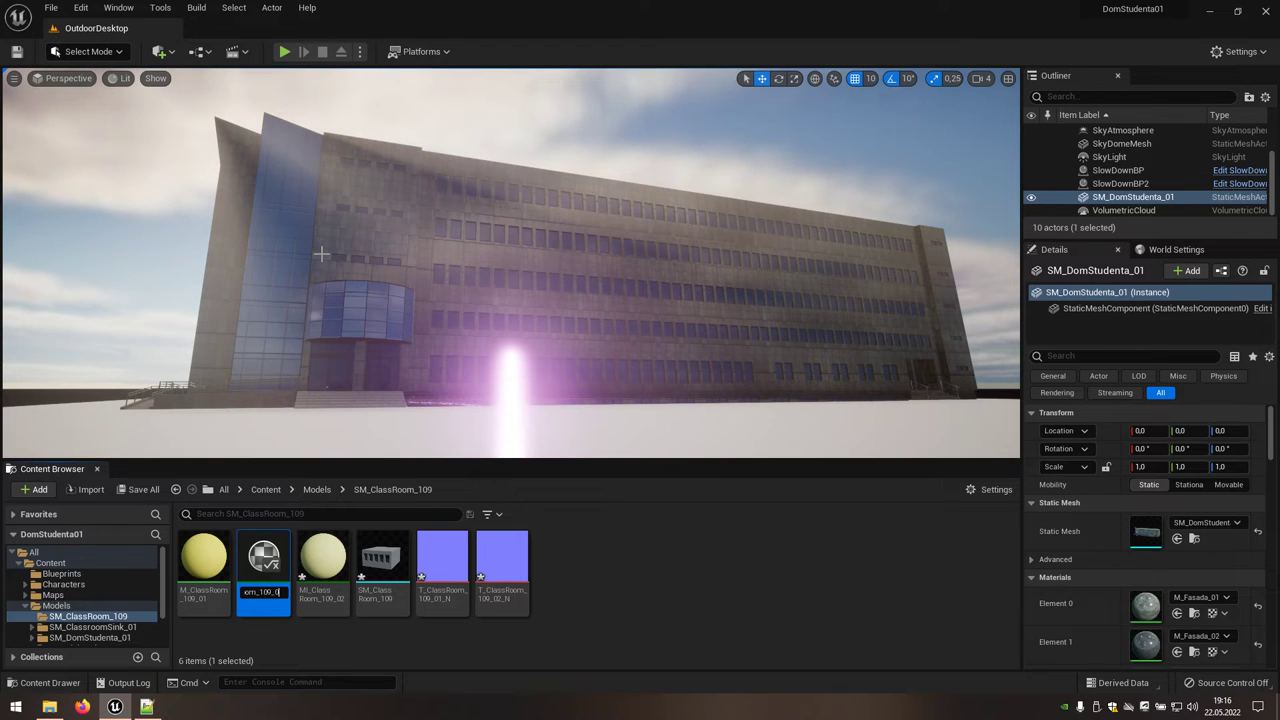
key("Return")
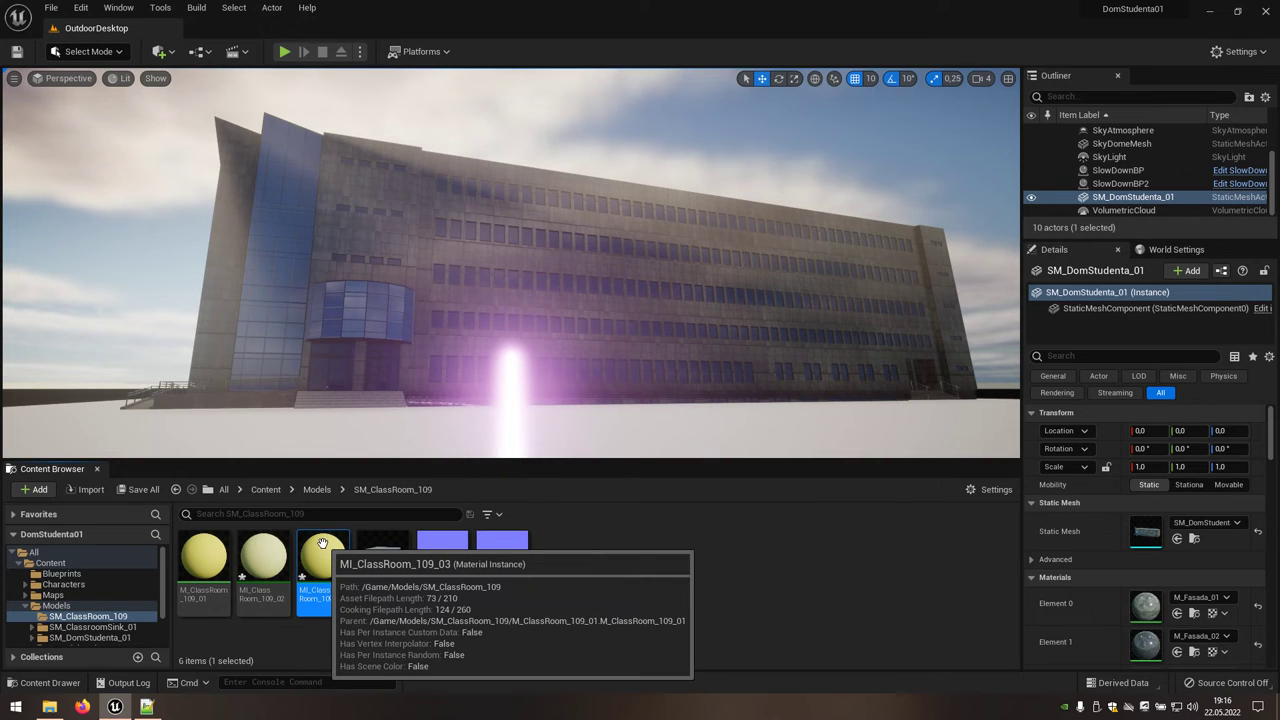
Enable the Kolor override on MI_ClassRoom_109_03 and set it to dark grey hex 494949
double_click(322, 543)
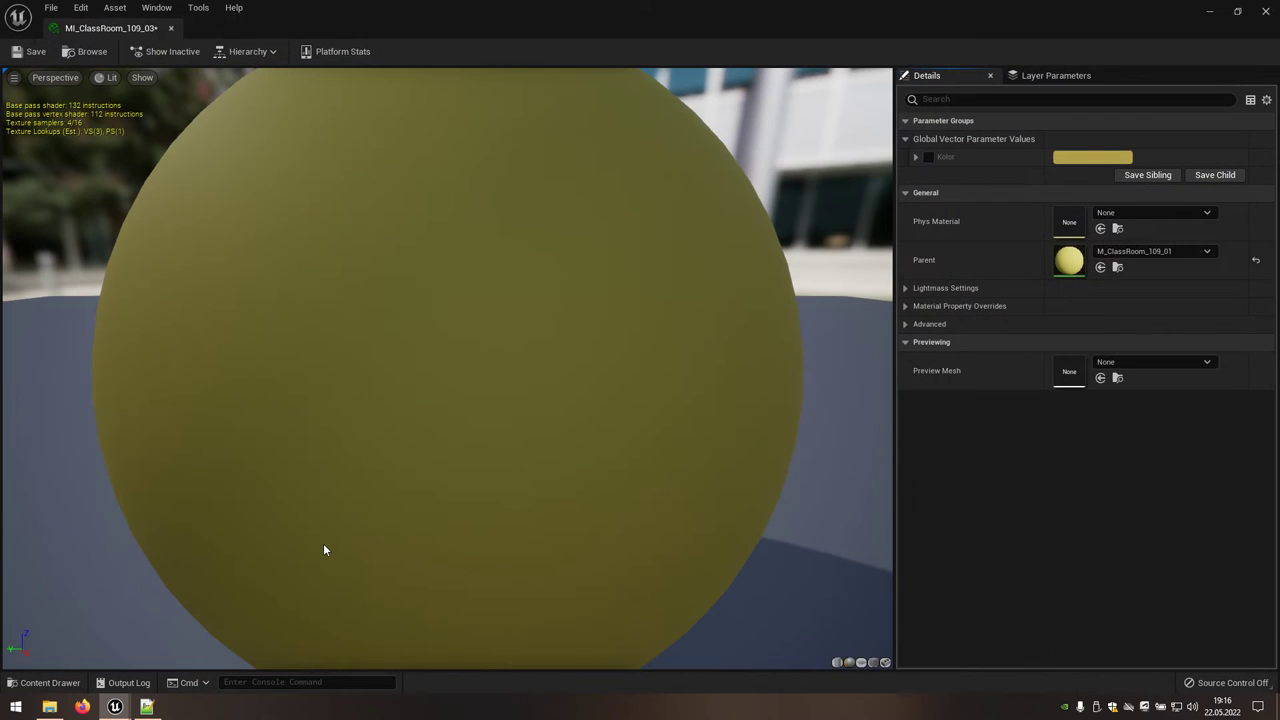
left_click(929, 157)
left_click(1056, 158)
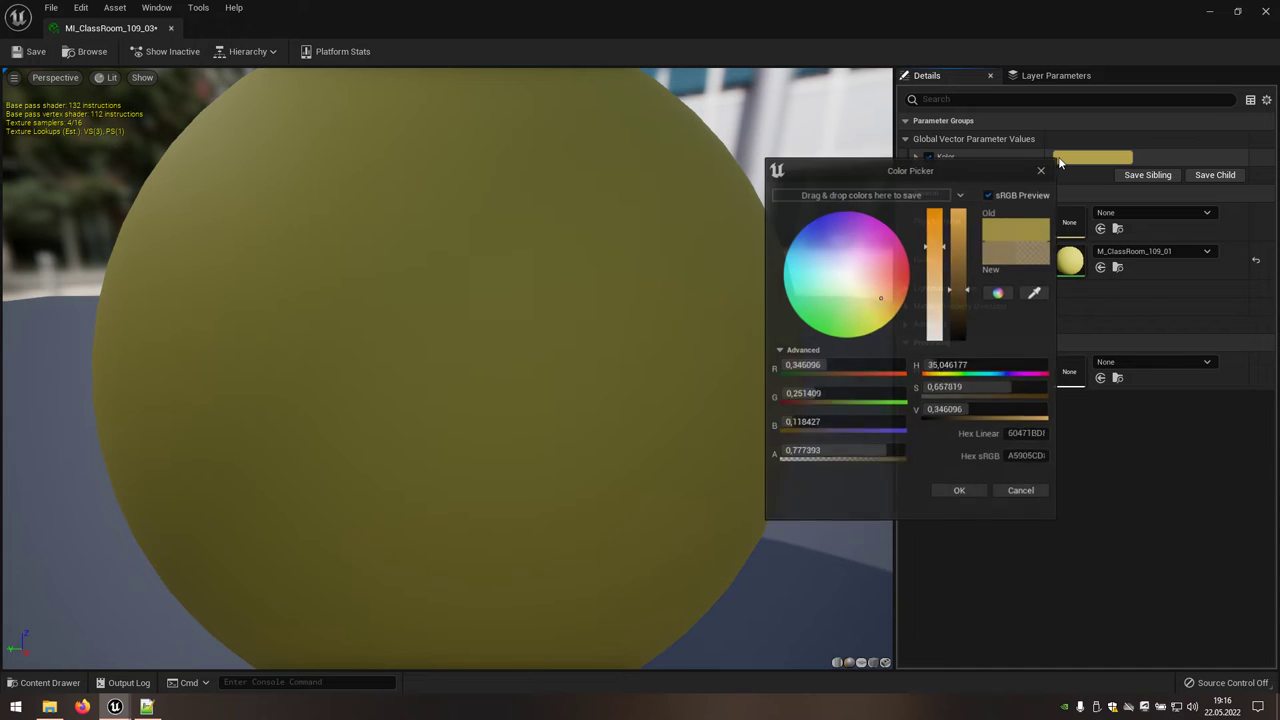
left_click(1014, 457)
type("494949")
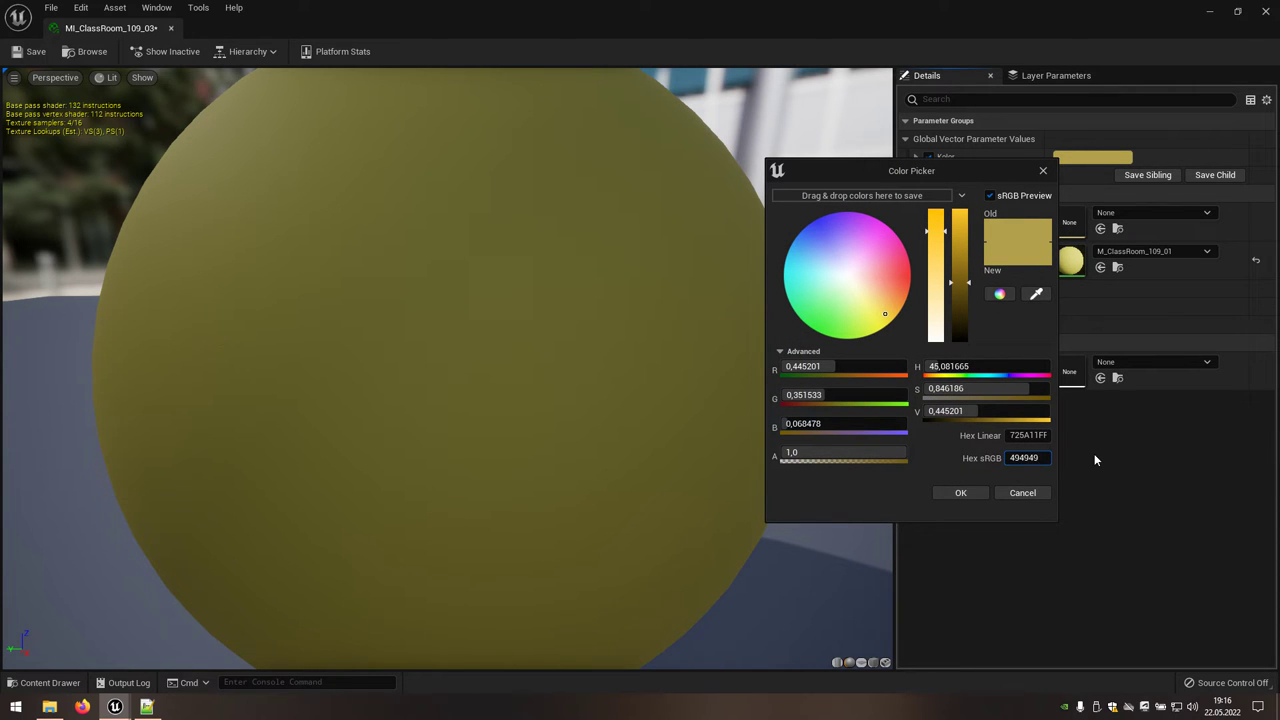
key("Return")
left_click(960, 493)
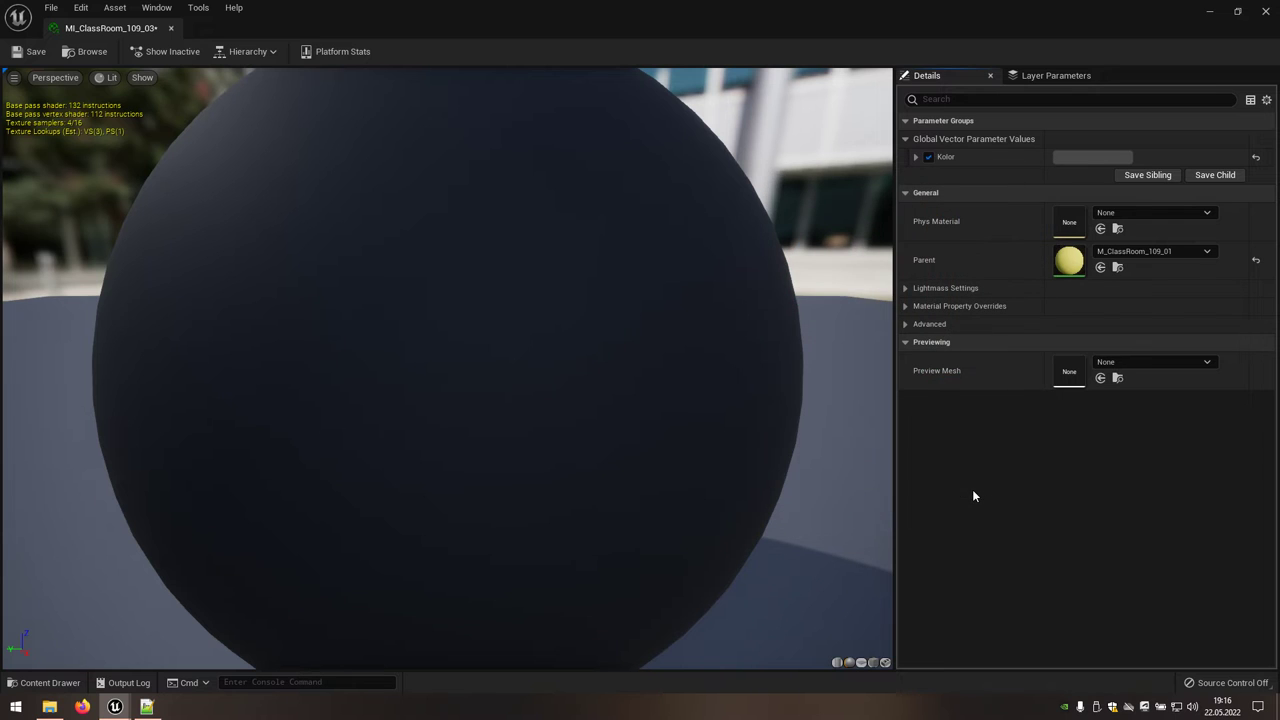
Close the instance editor and create MI_ClassRoom_109_04 from M_ClassRoom_109_01
left_click(1265, 14)
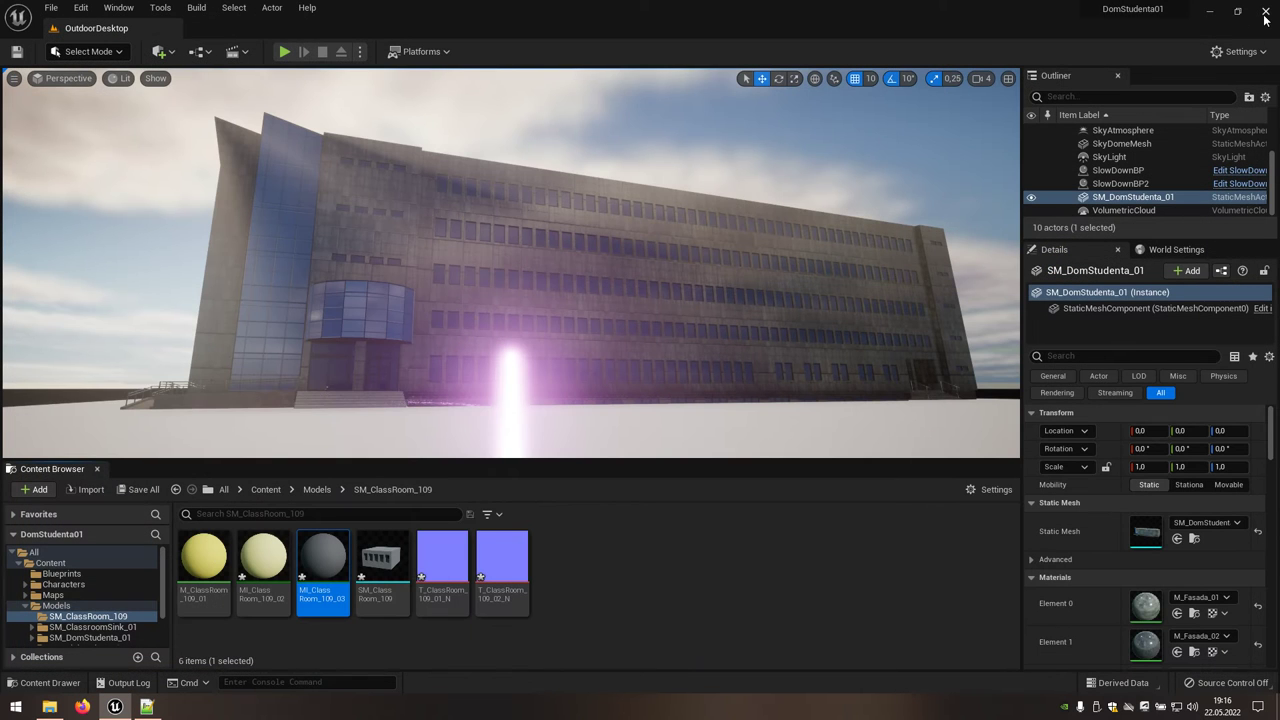
right_click(200, 563)
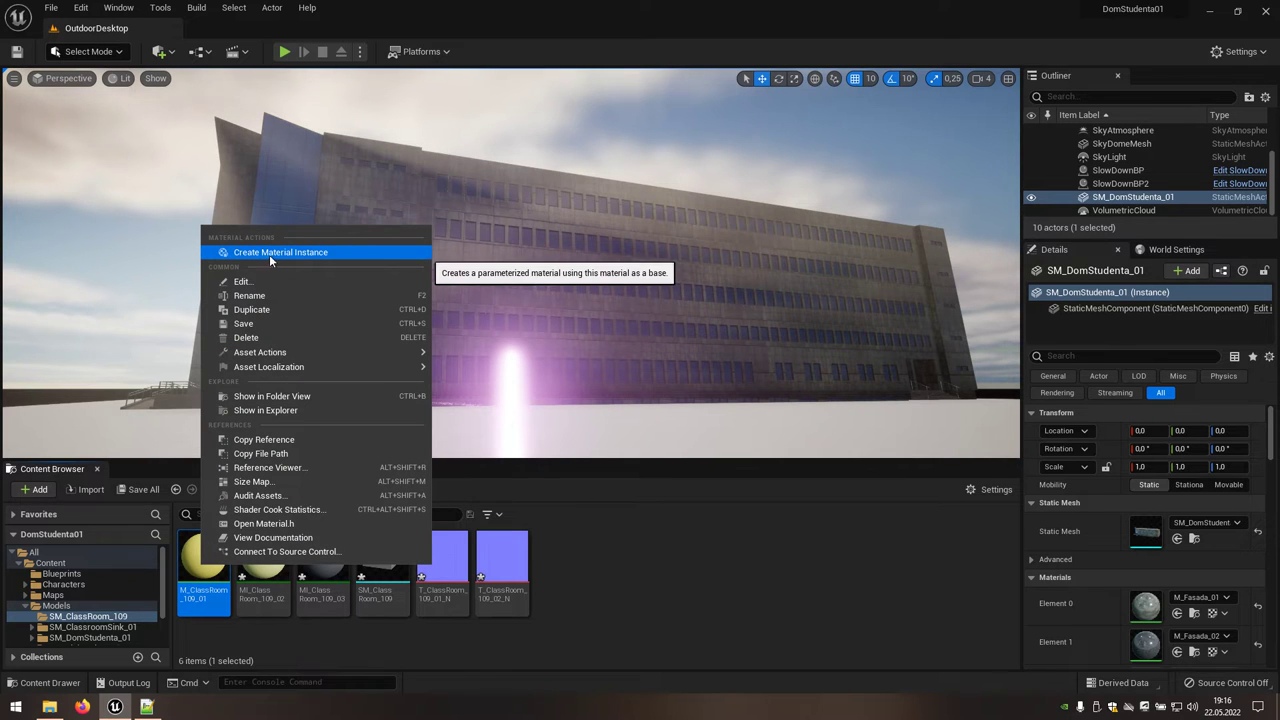
left_click(308, 255)
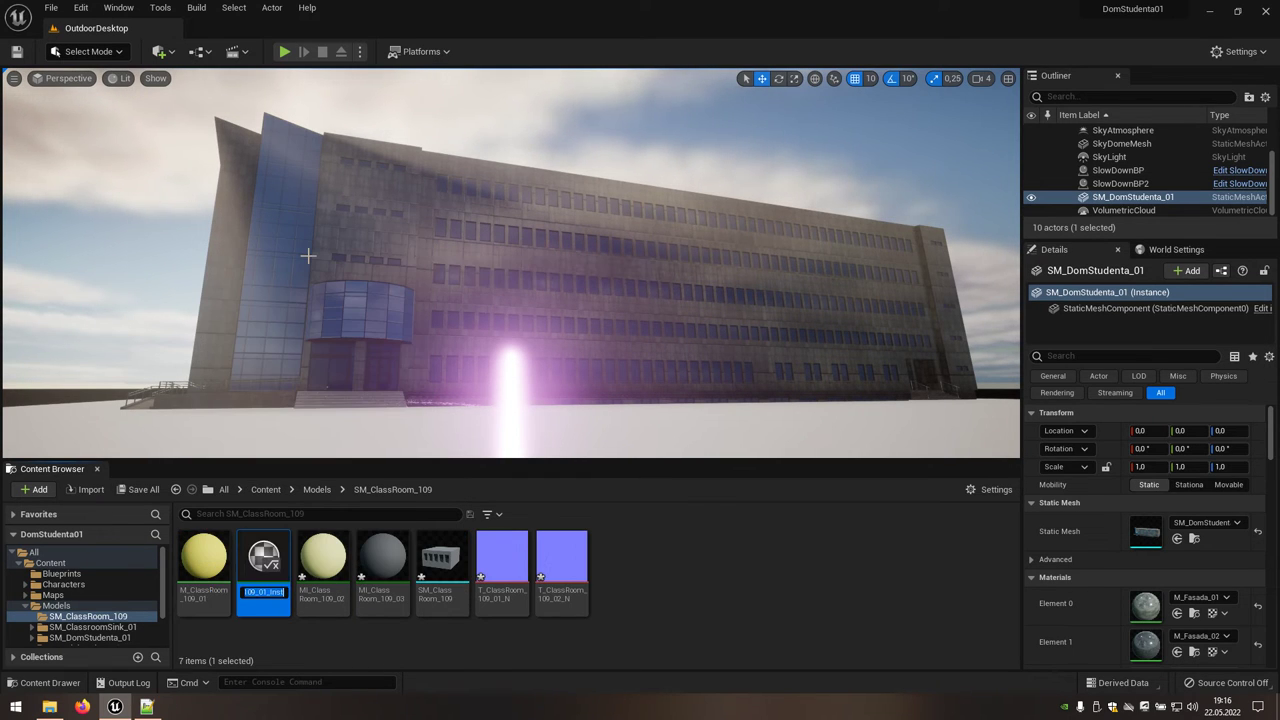
type("MI_Class")
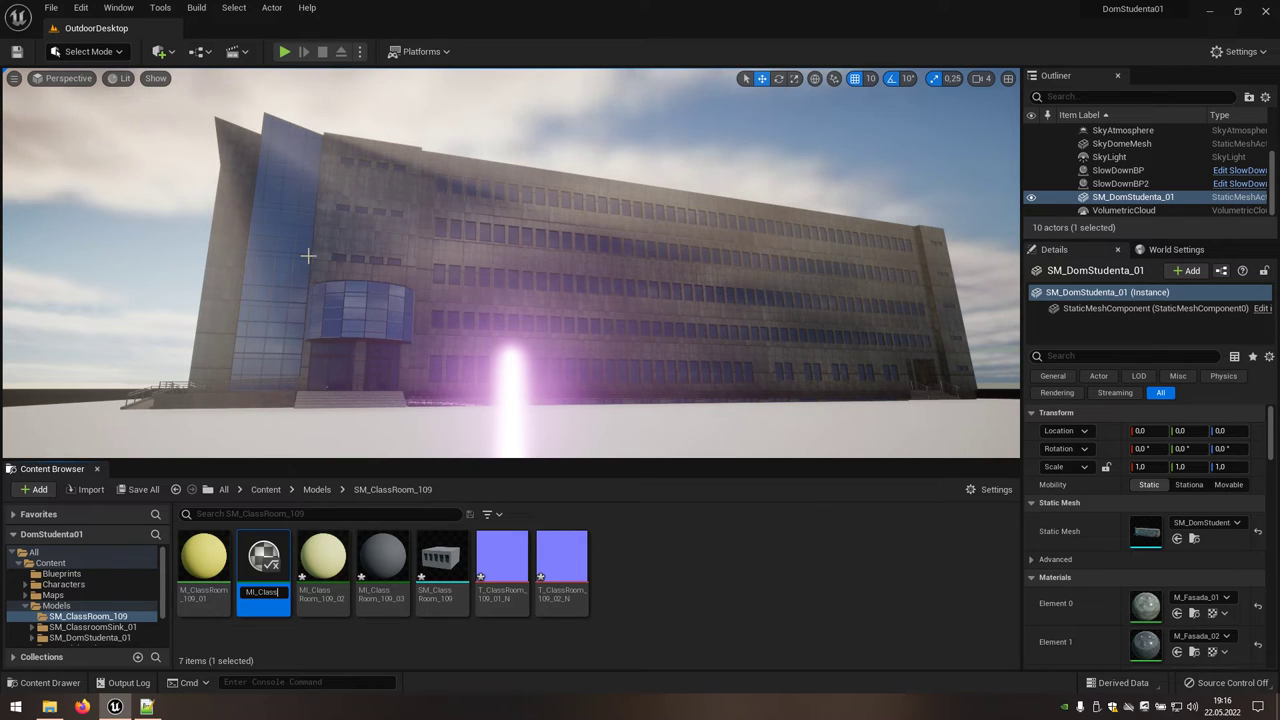
type("Room")
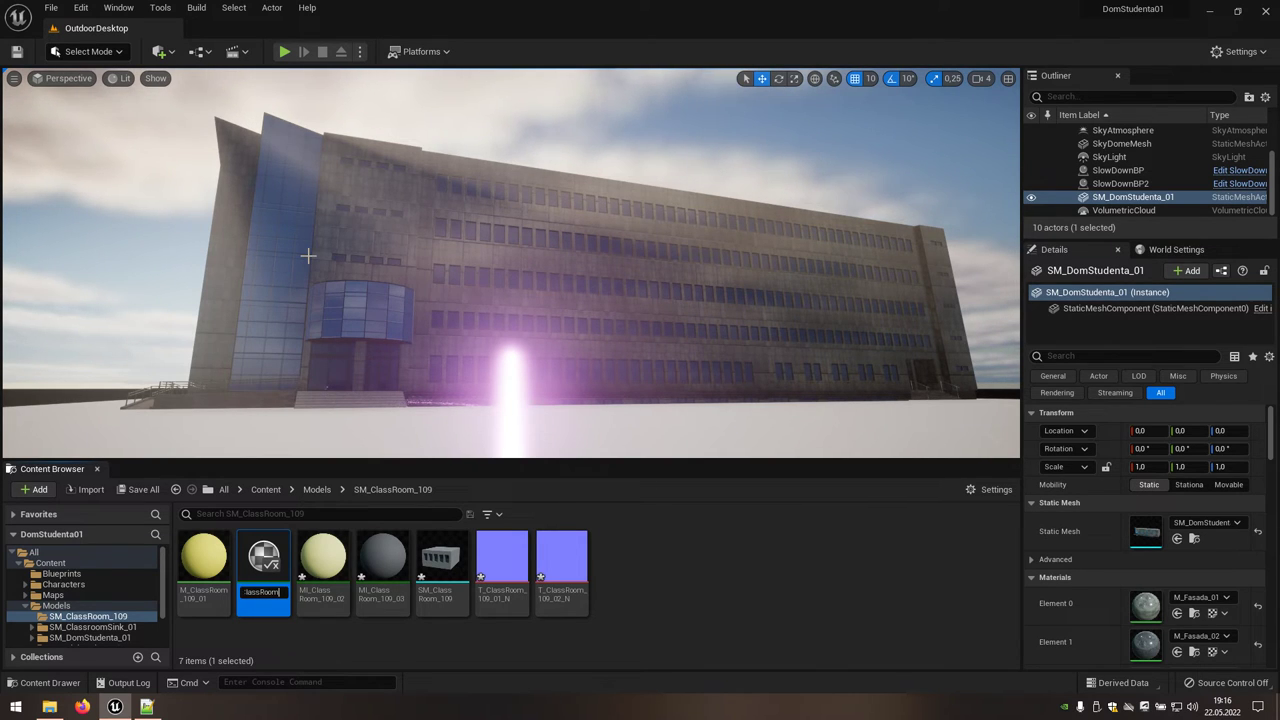
type("_109_")
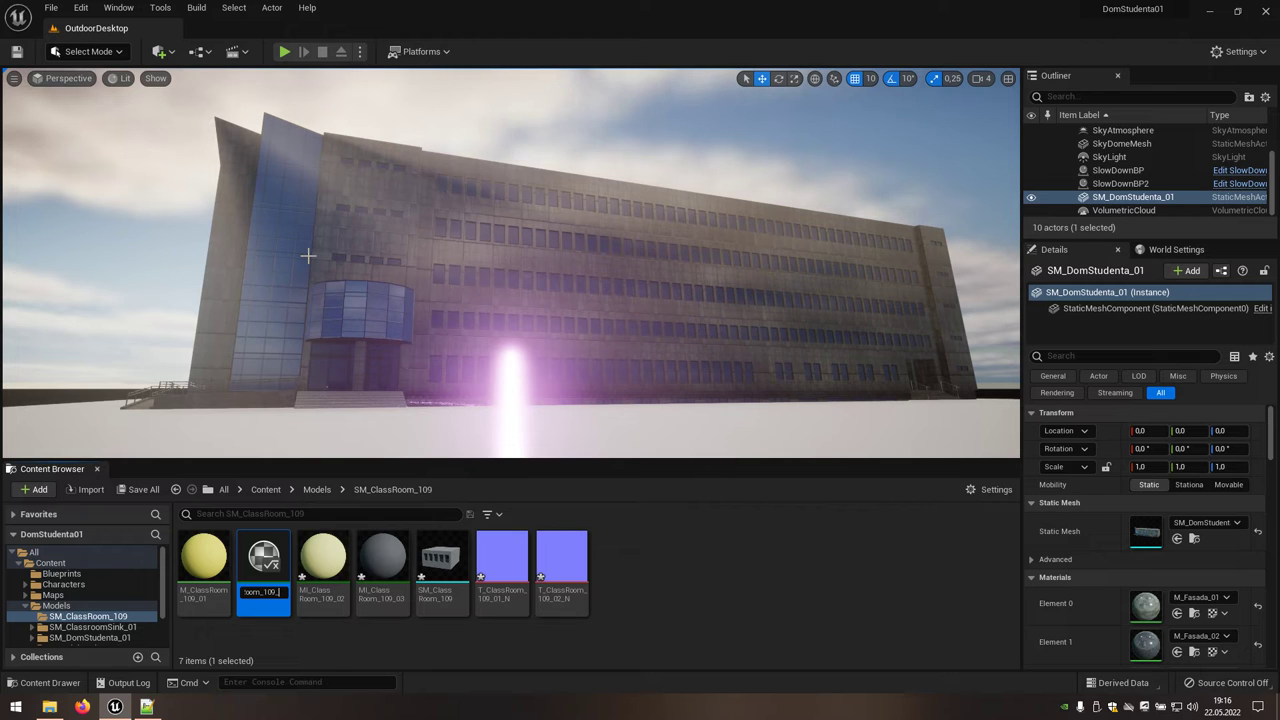
type("04")
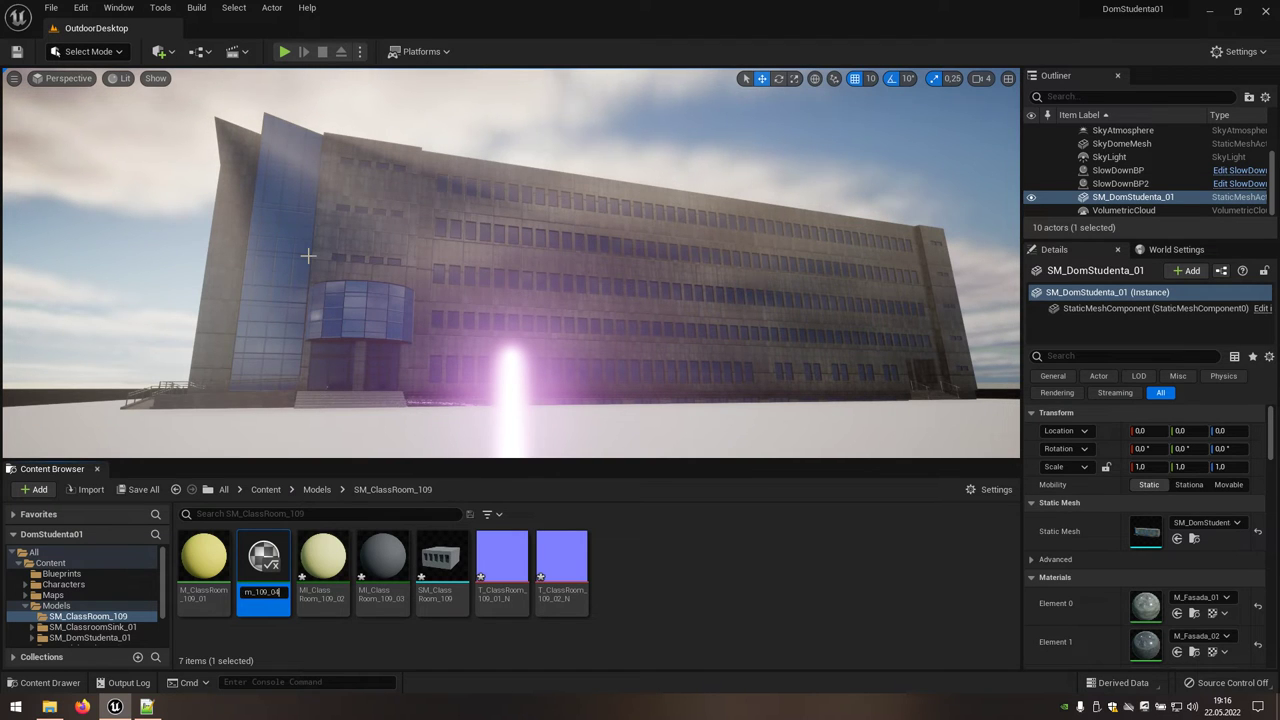
key("Return")
Set MI_ClassRoom_109_04's Kolor to light grey hex cdcdcd and close its editor
double_click(381, 564)
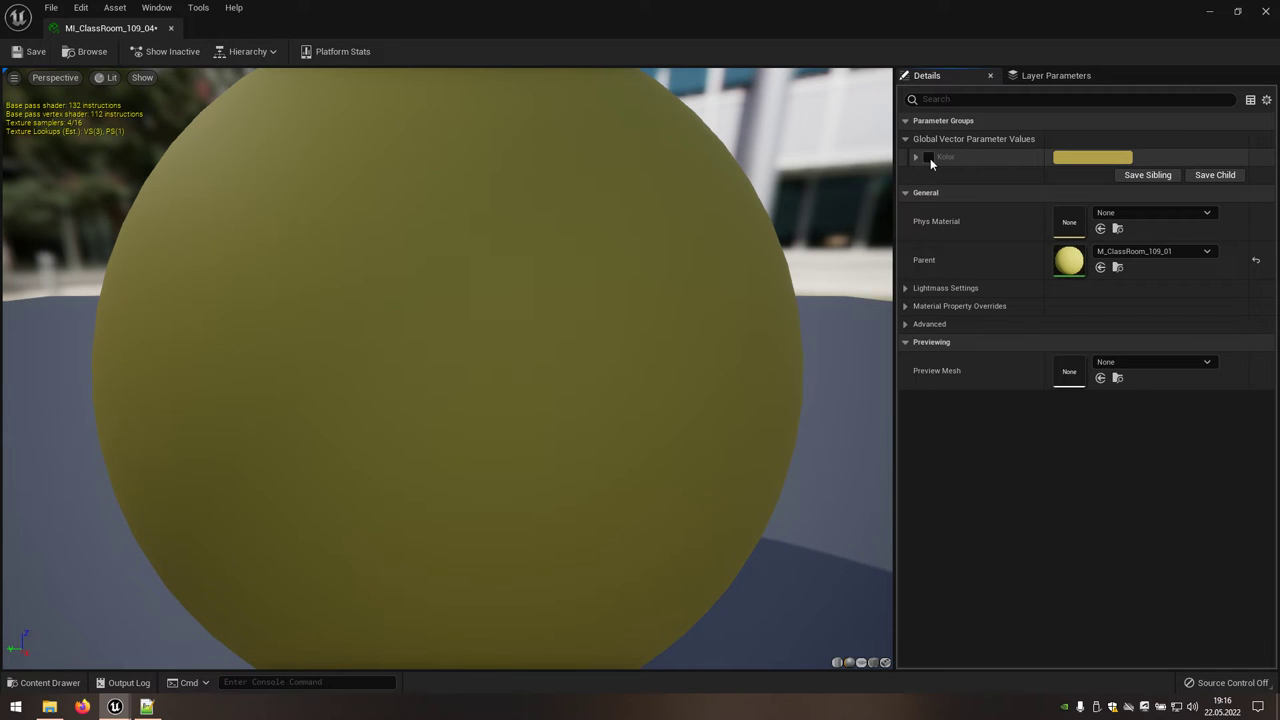
left_click(1063, 160)
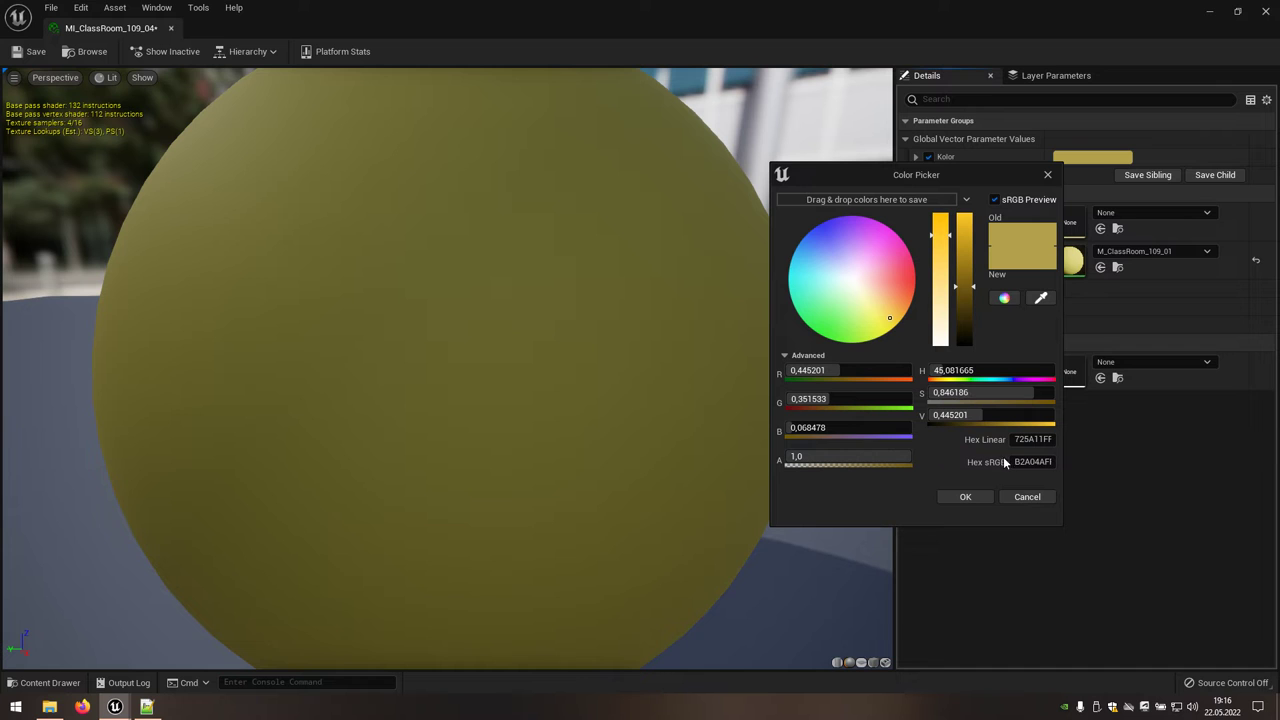
left_click(1040, 461)
key("Return")
left_click(965, 497)
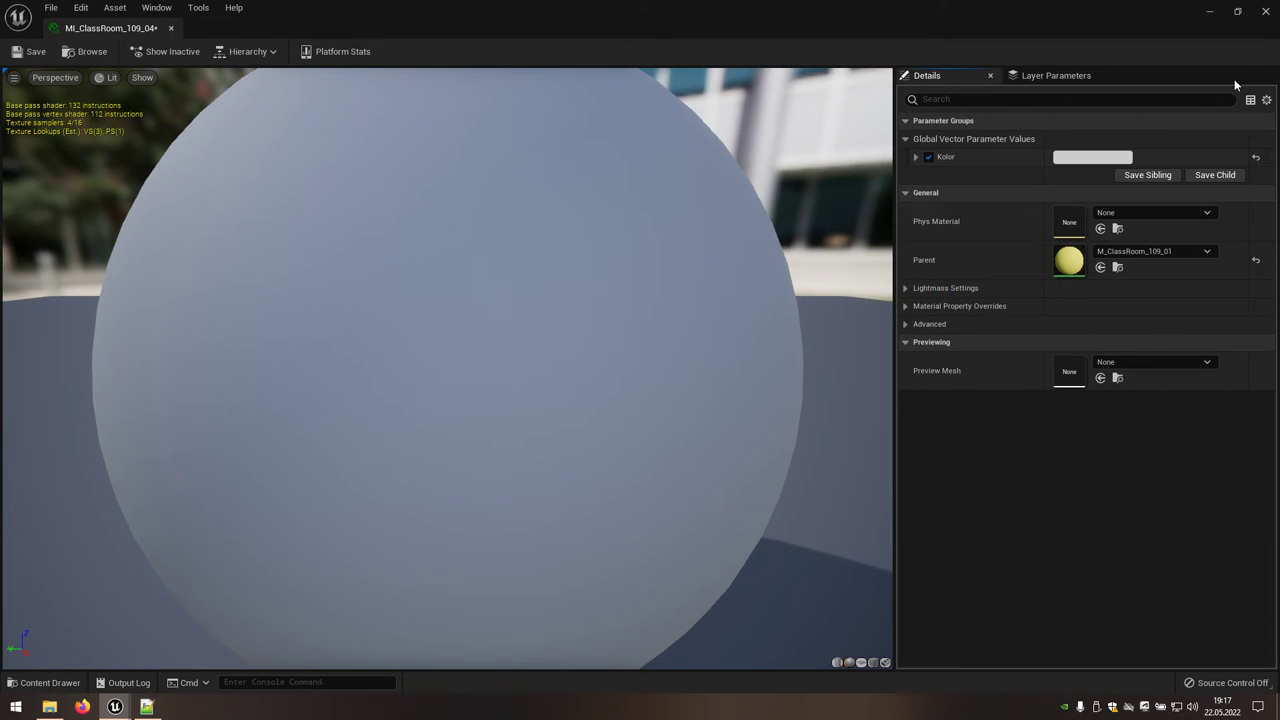
left_click(1265, 11)
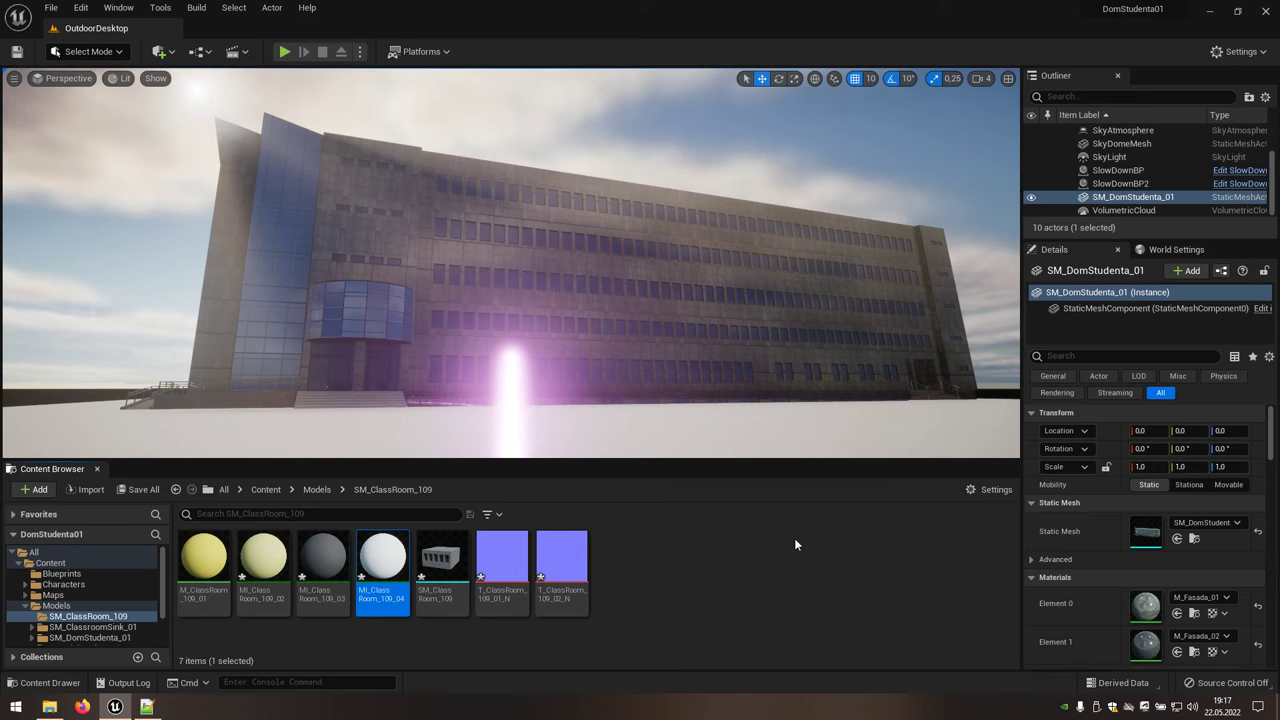
Duplicate M_ClassRoom_109_01 and rename the copy M_ClassRoom_109_05
right_click(217, 572)
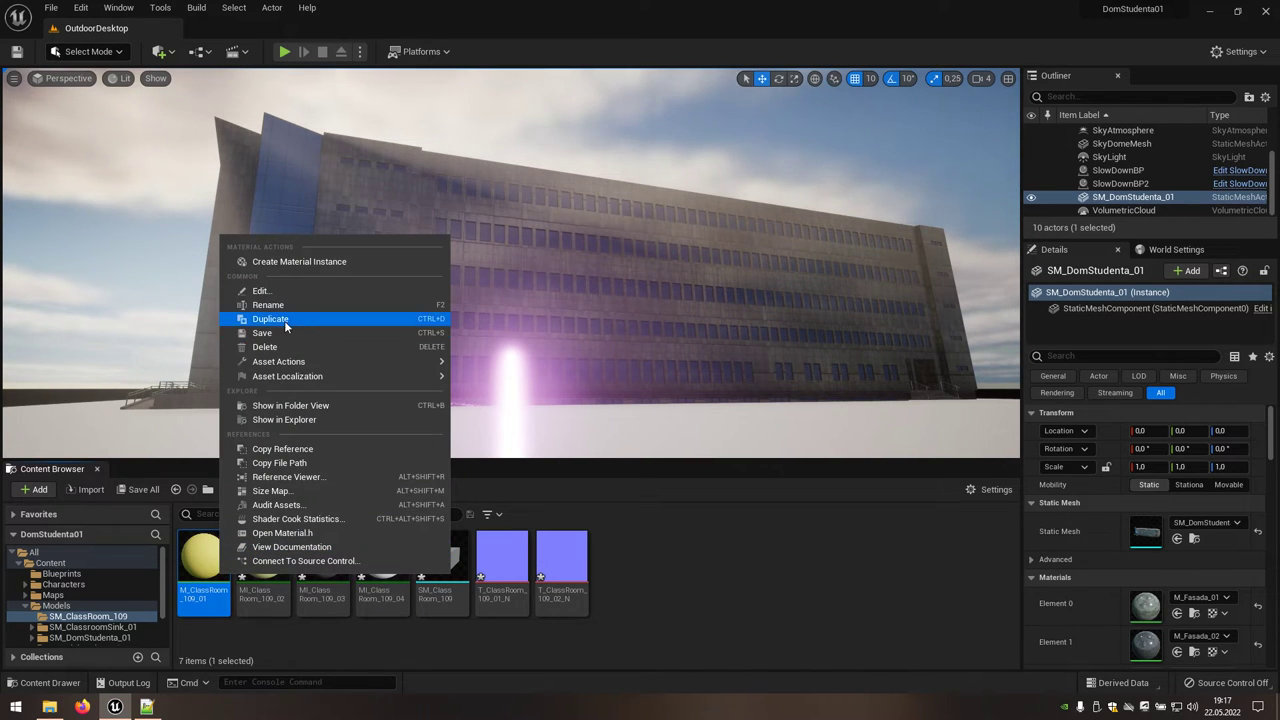
left_click(397, 321)
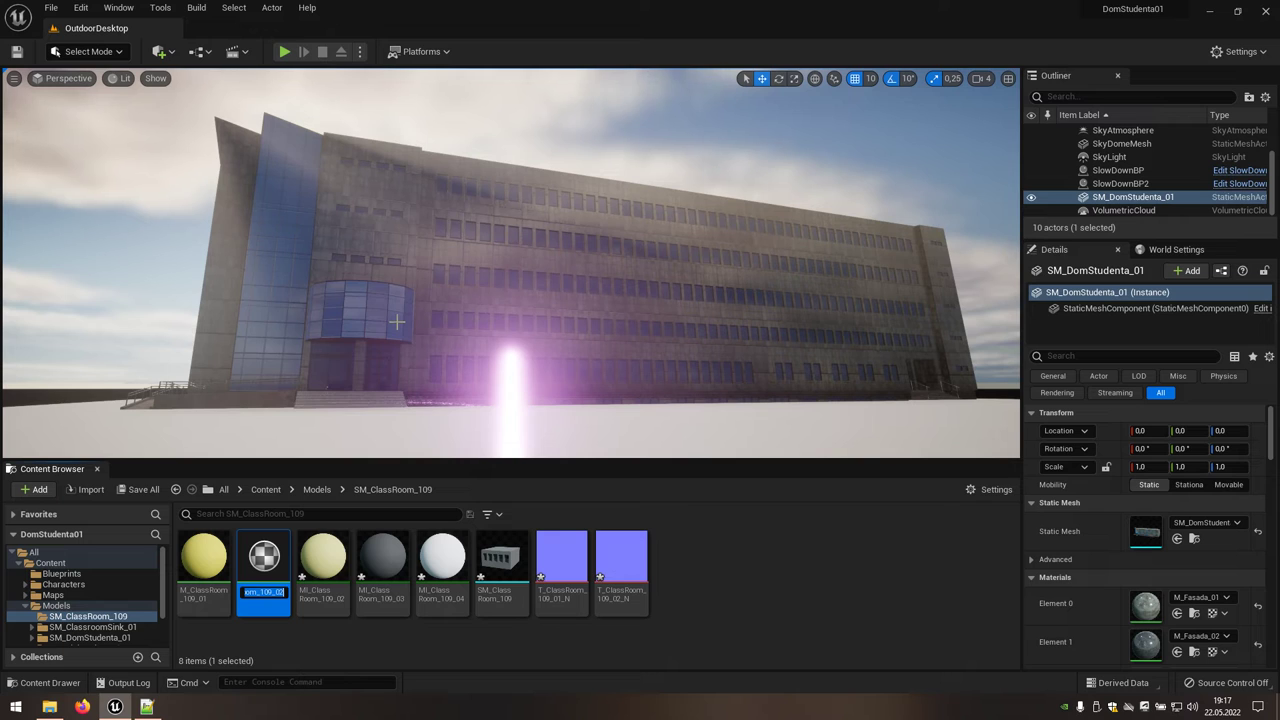
key("End")
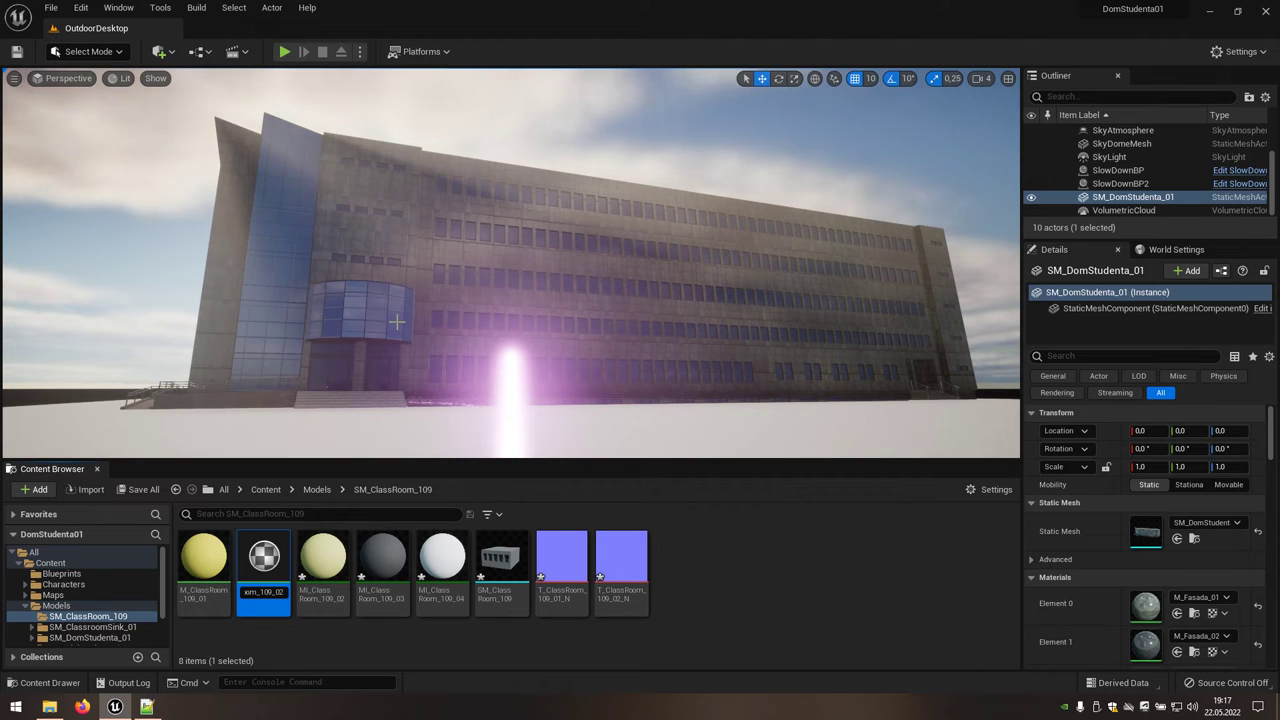
key("BackSpace")
type("5")
key("Return")
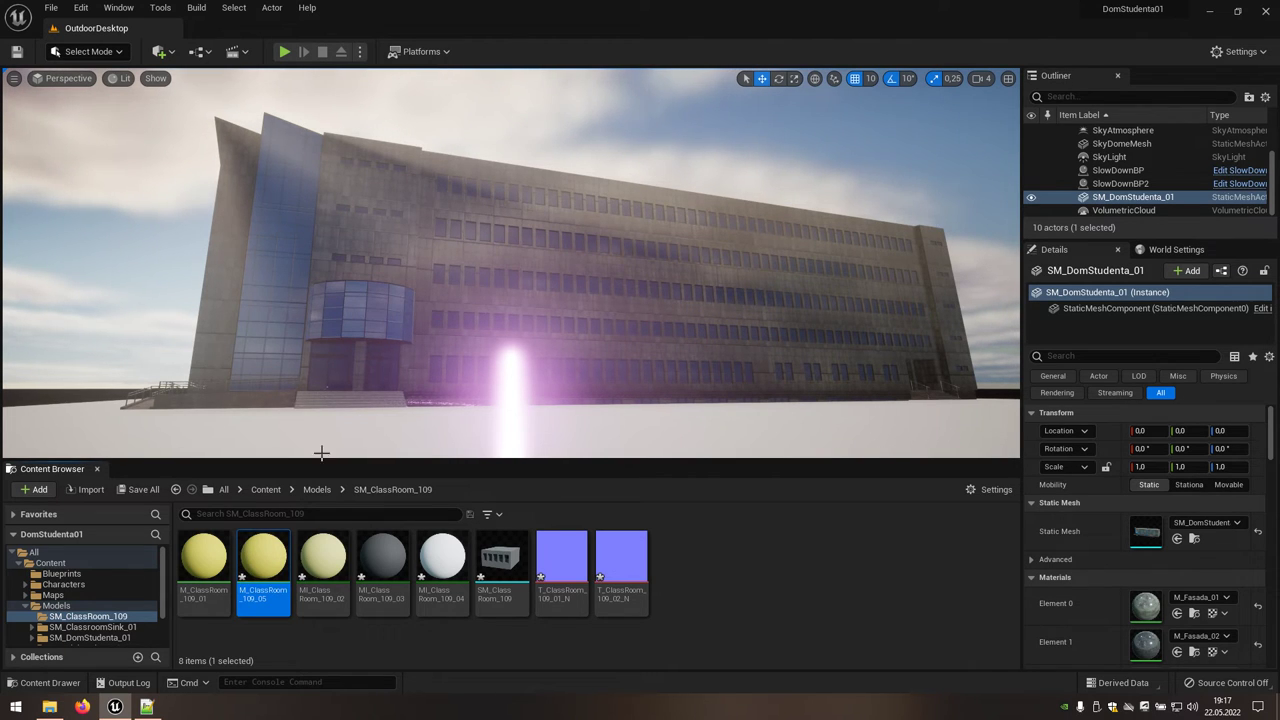
Set the Kolor node of M_ClassRoom_109_05 to a near-black colour
double_click(256, 543)
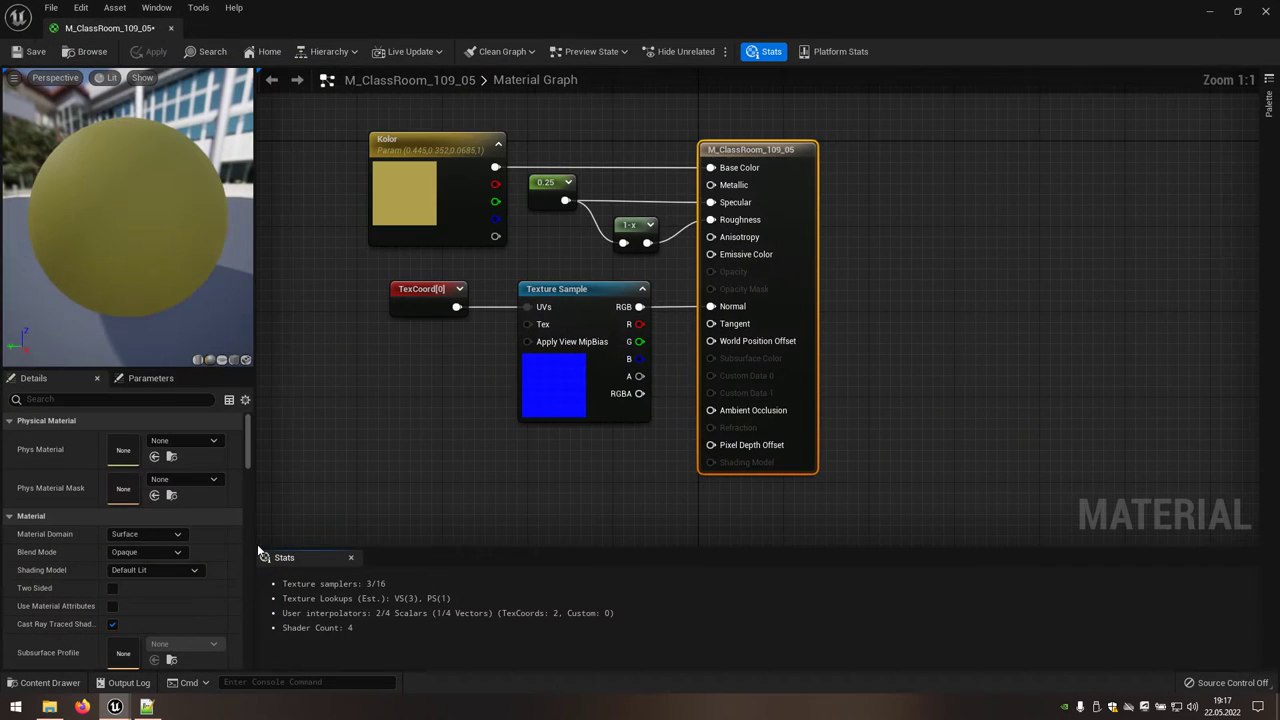
double_click(395, 195)
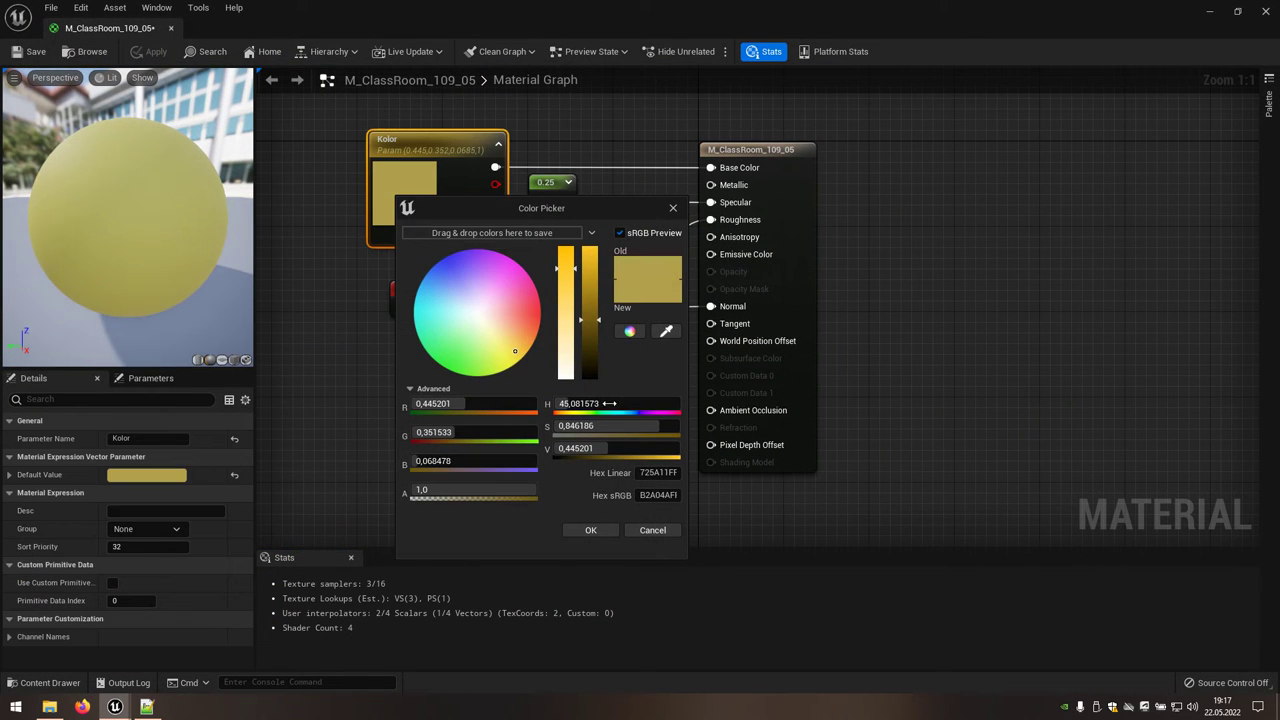
left_click(648, 495)
type("242328")
left_click(591, 526)
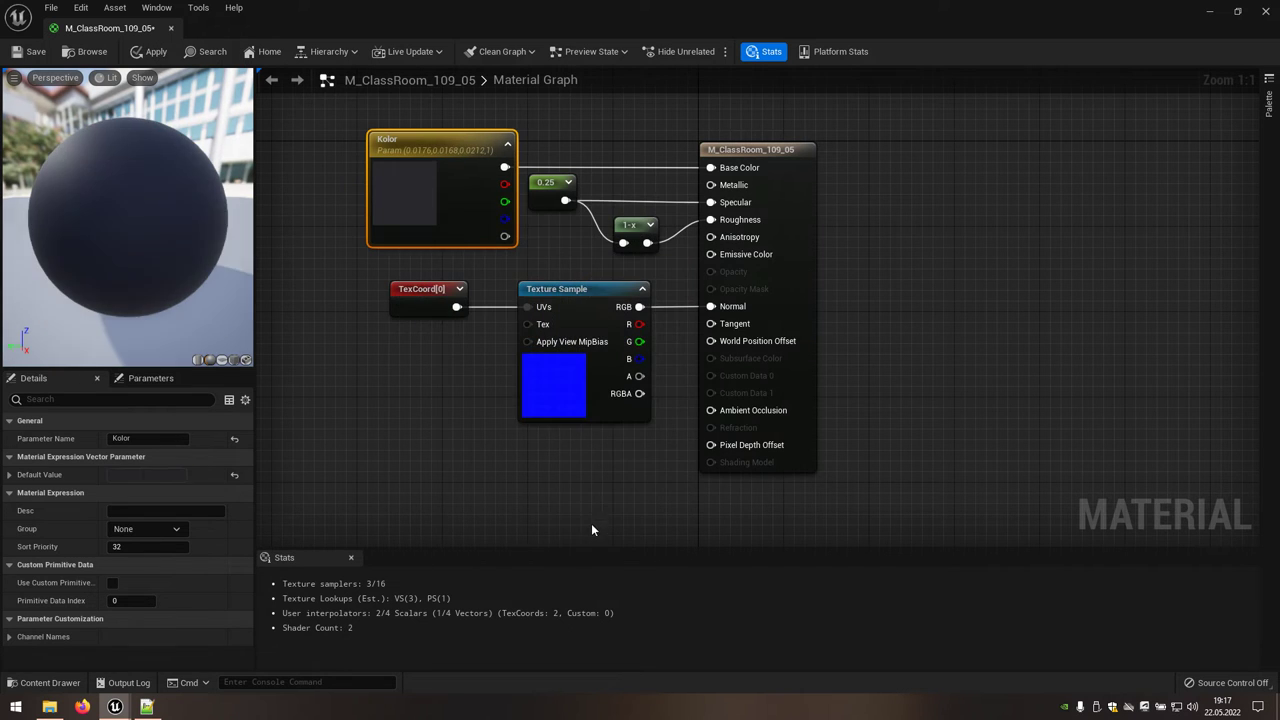
Assign T_ClassRoom_109_02_N to the Texture Sample node and apply the changes on closing
left_click(560, 395)
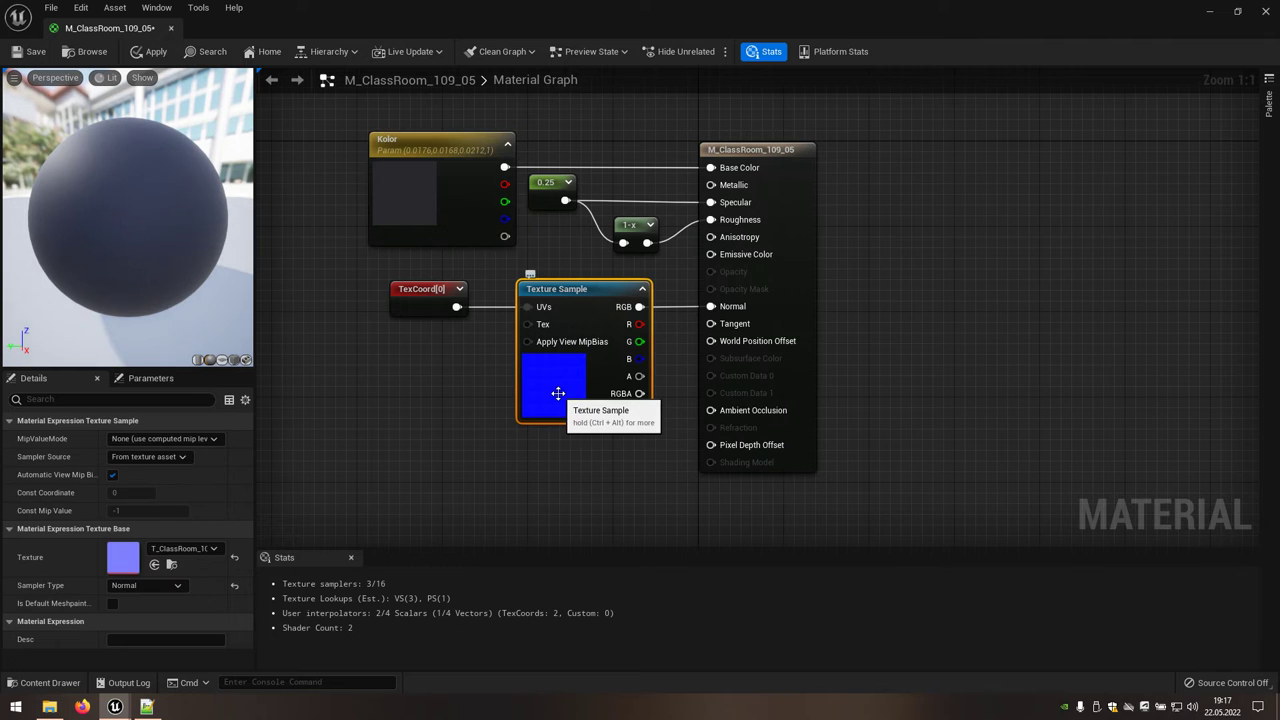
left_click(1237, 11)
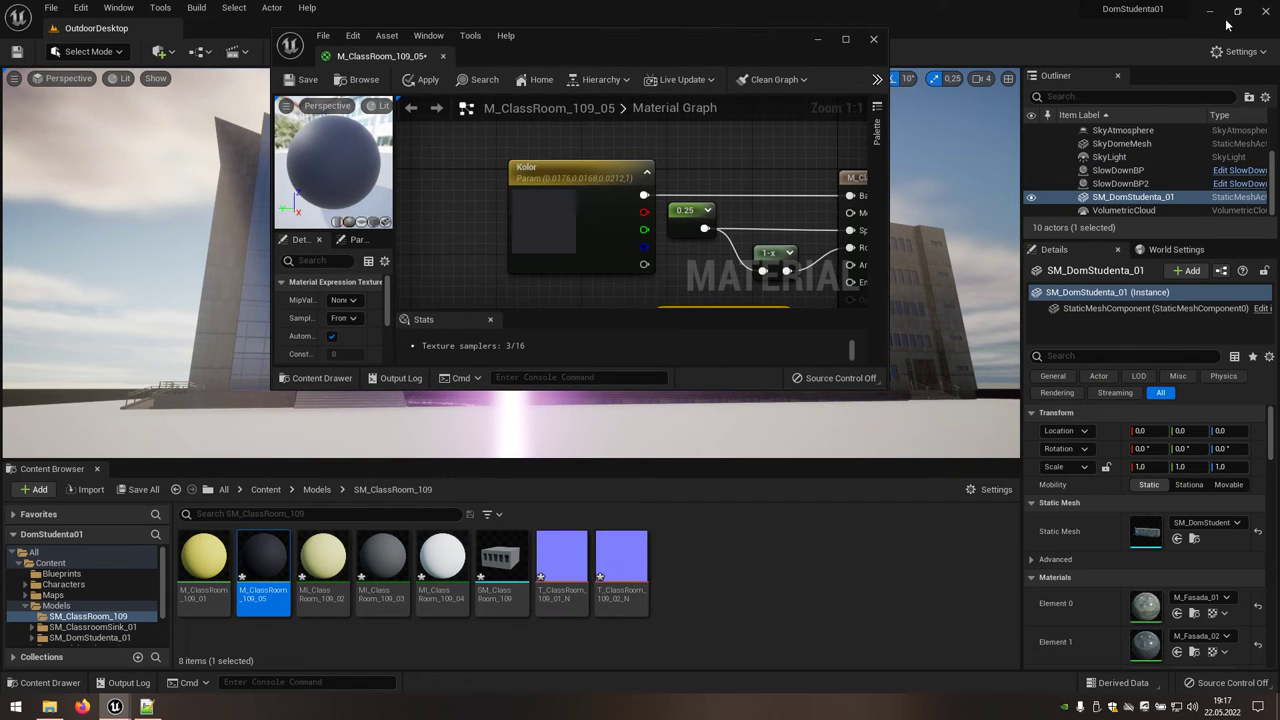
left_click(621, 565)
left_click(844, 39)
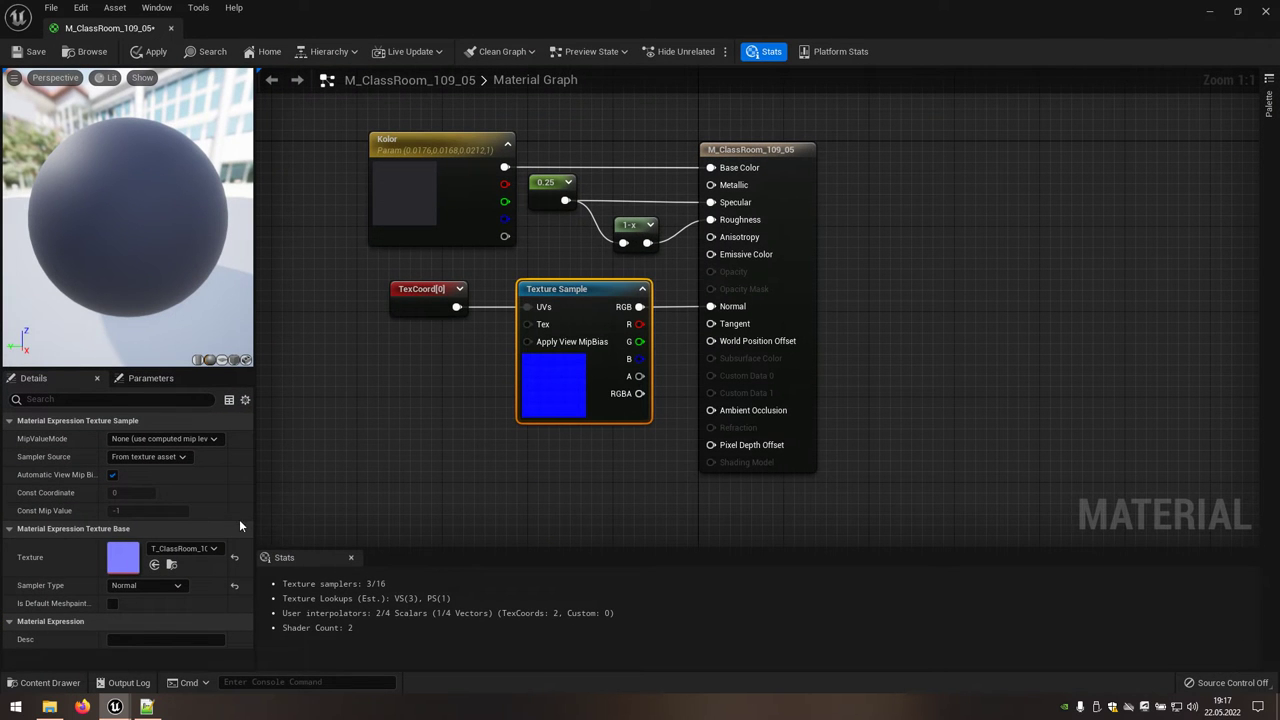
left_click(154, 566)
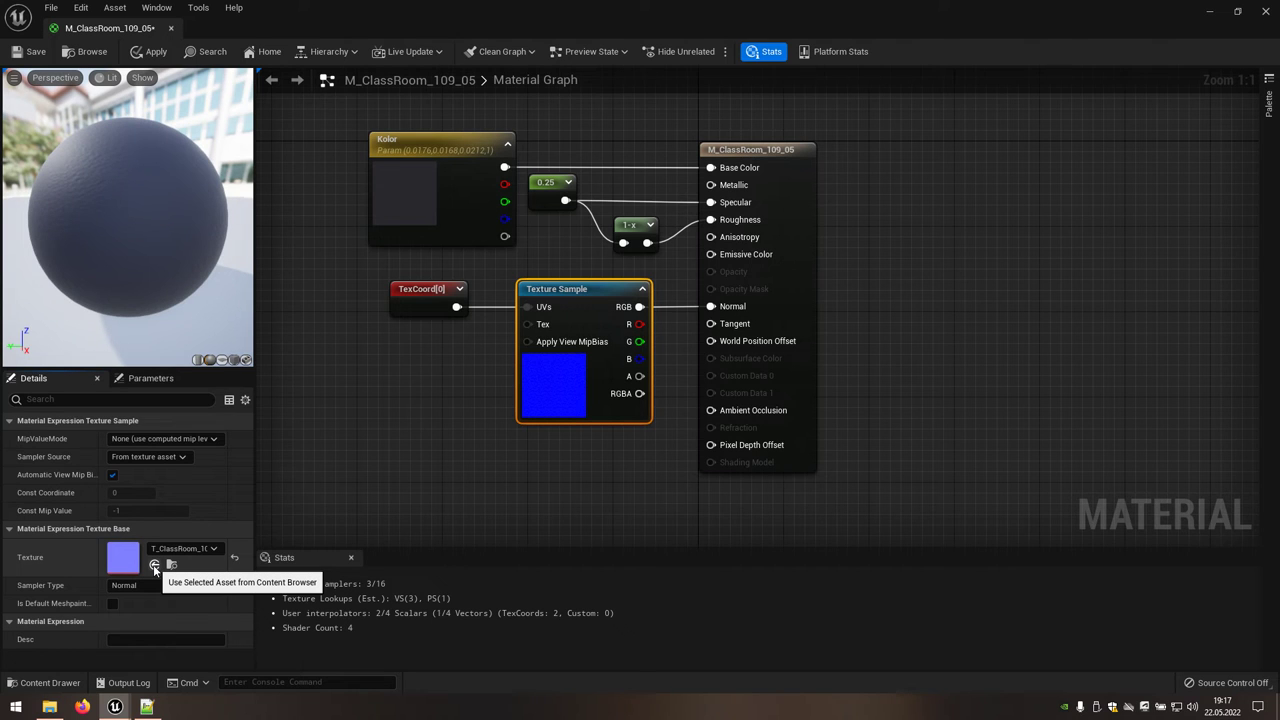
left_click(1265, 11)
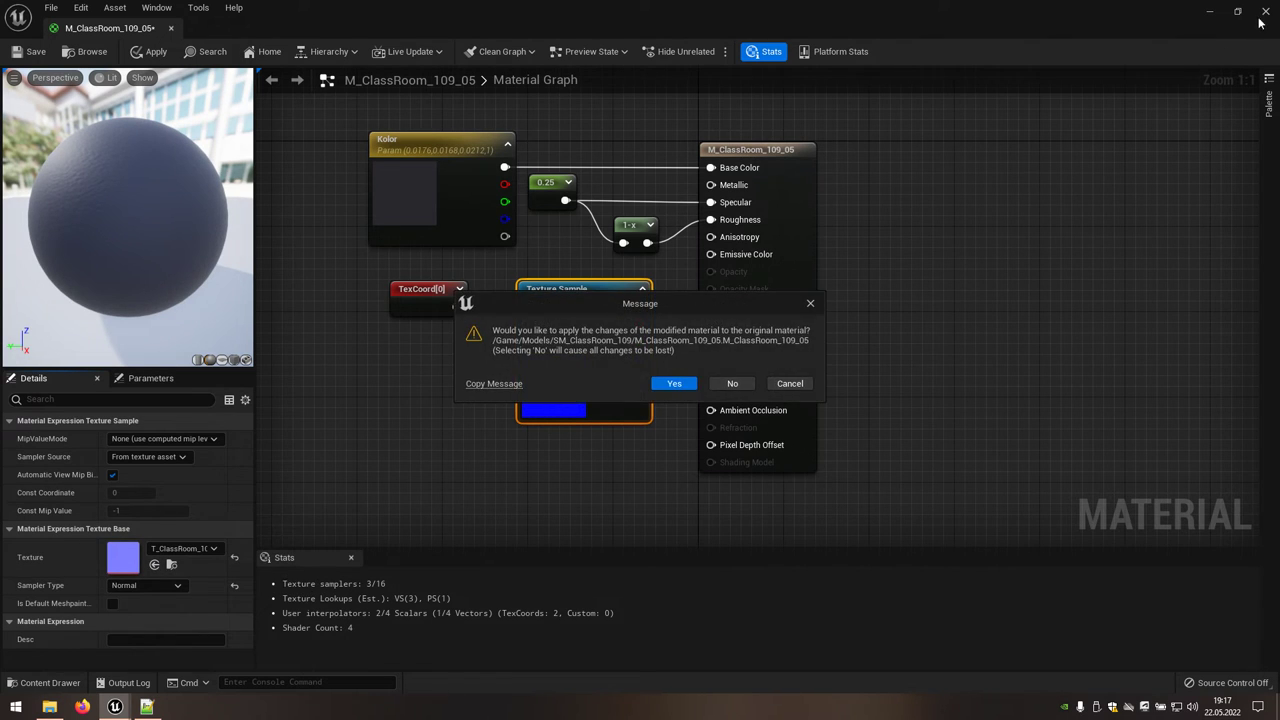
left_click(672, 385)
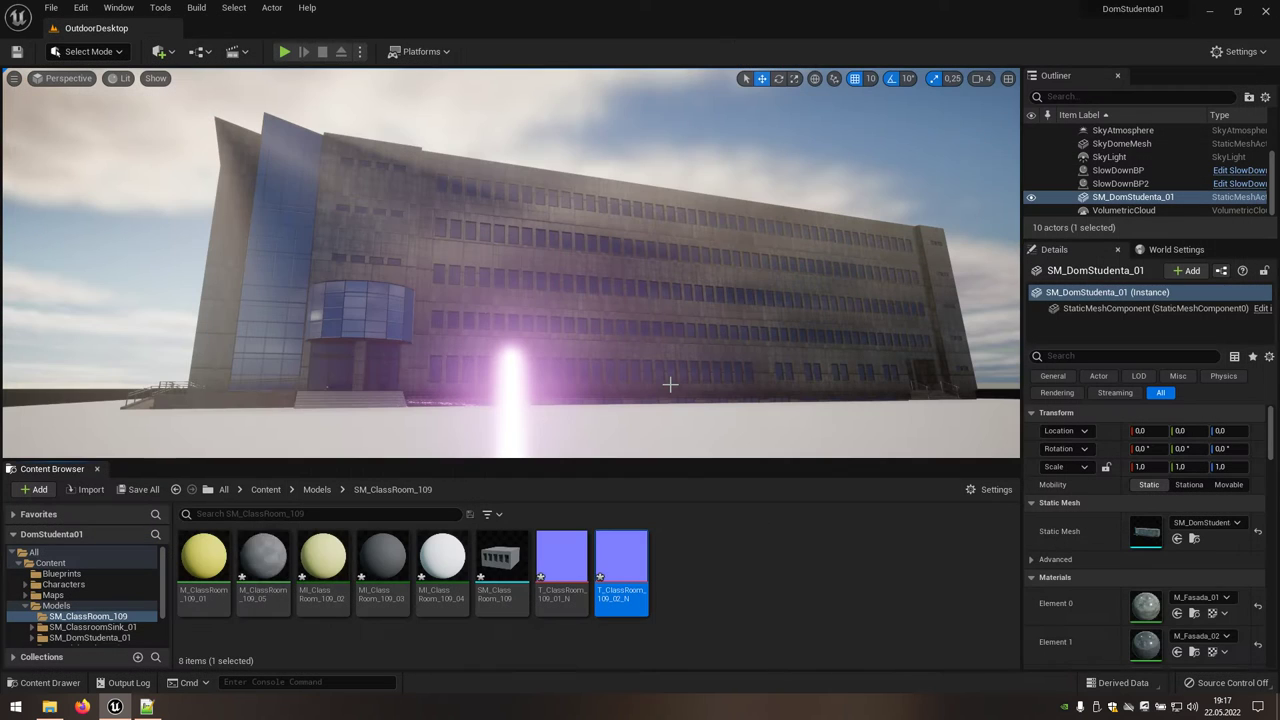
Create a new folder named Materials inside SM_ClassRoom_109
right_click(723, 587)
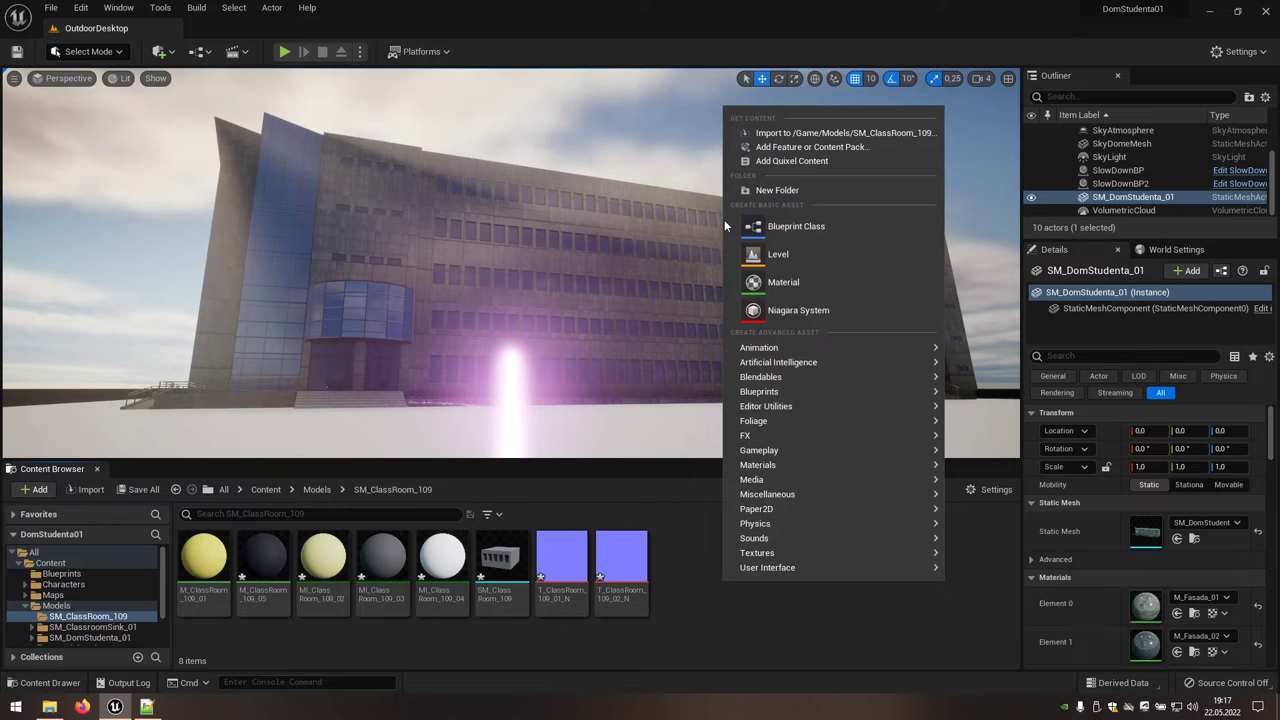
left_click(814, 199)
type("Materials")
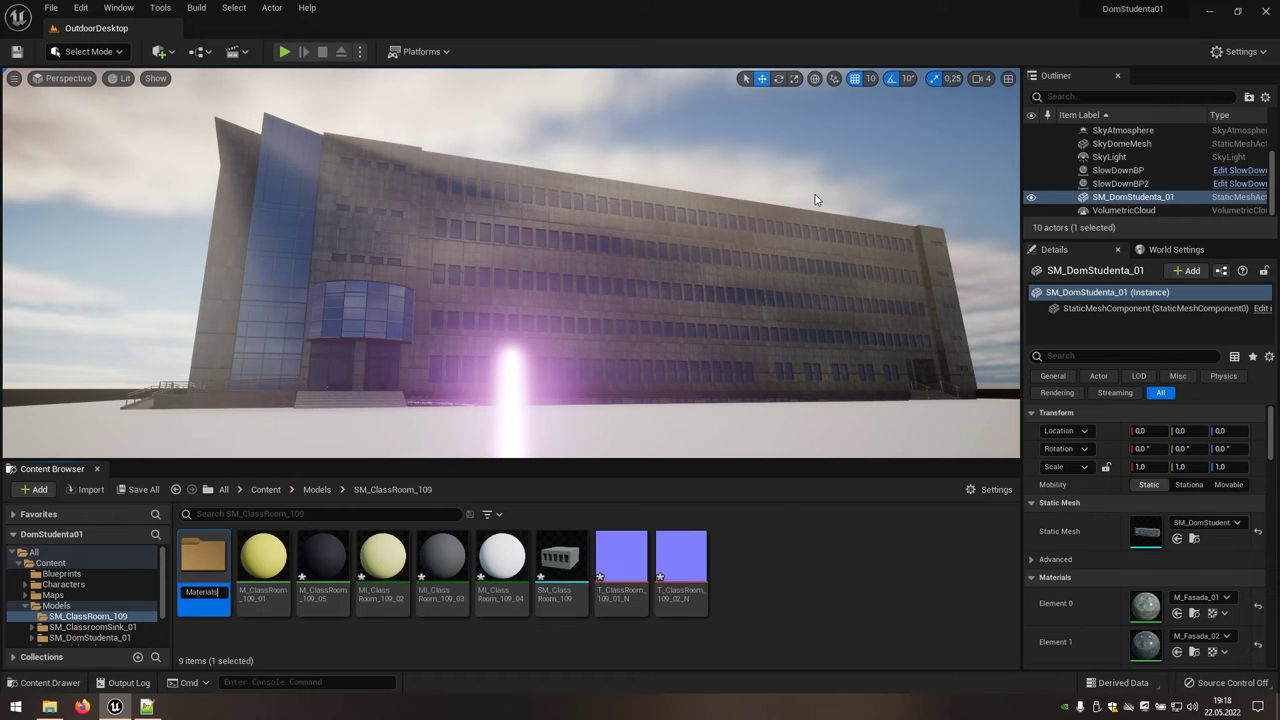
key("Return")
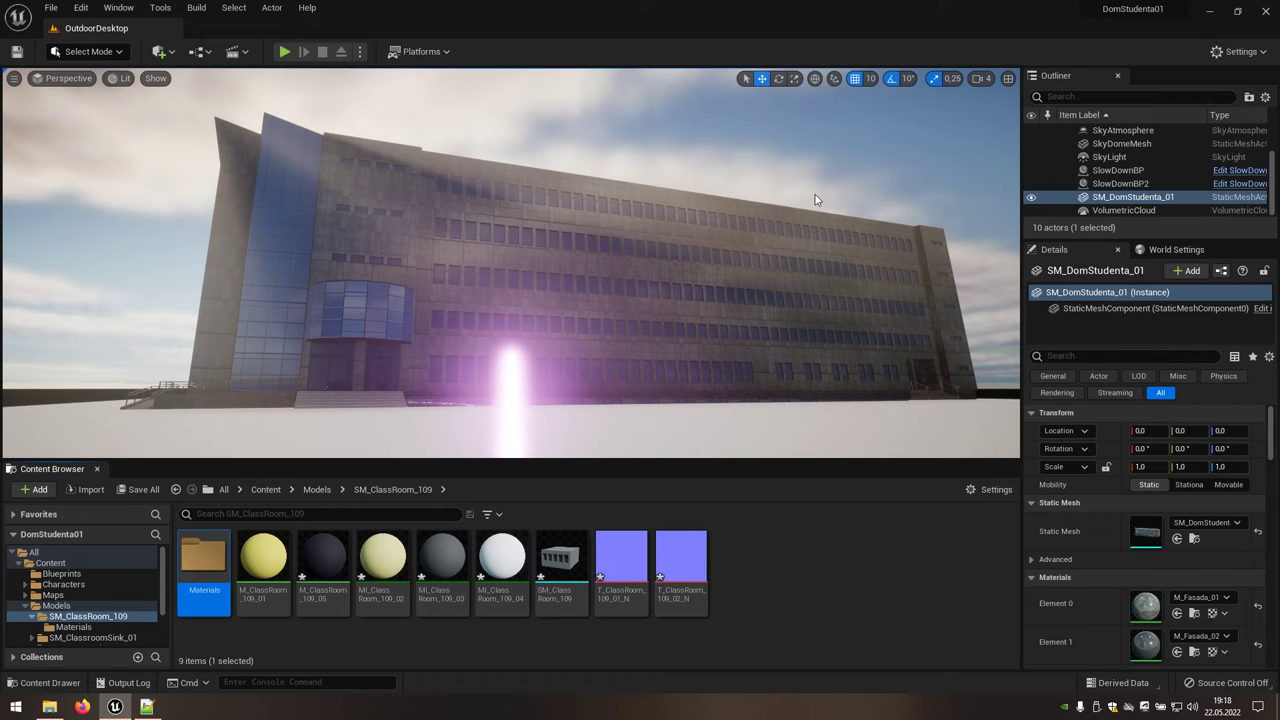
Select the five material assets and drag them onto the Materials folder
left_click(502, 558)
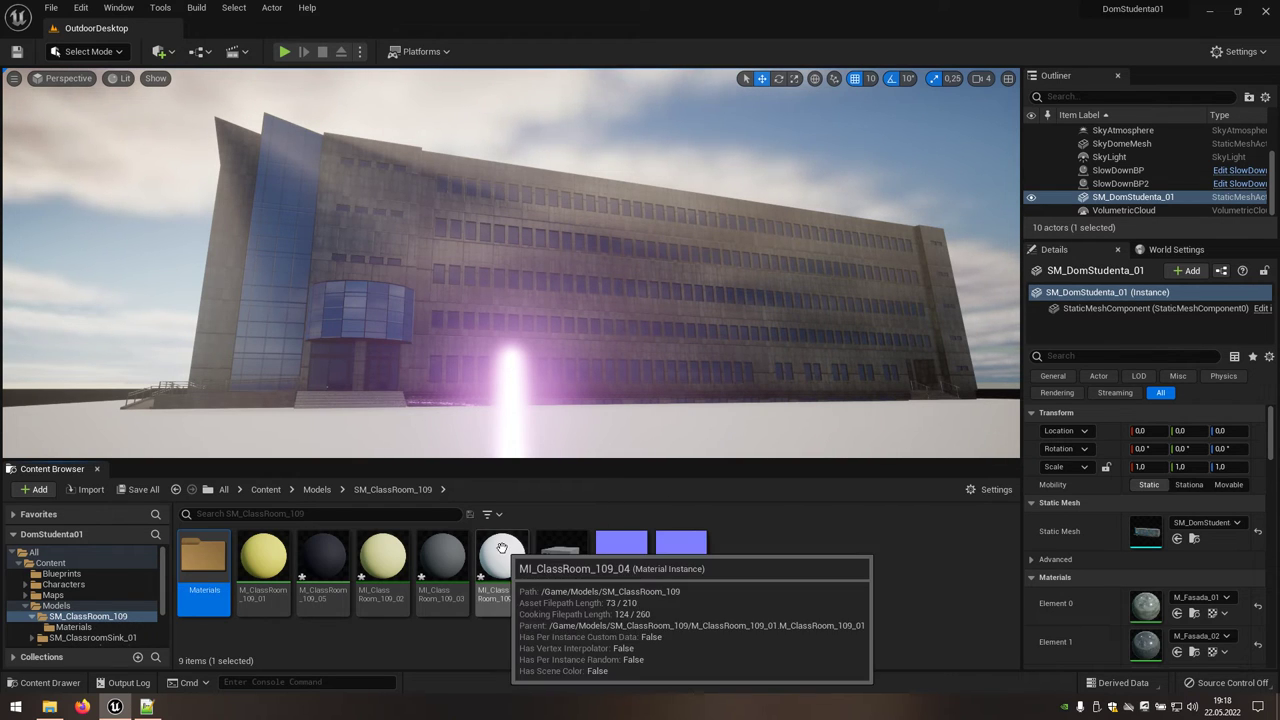
left_click(263, 558, "shift")
left_click_drag(263, 558, 213, 563)
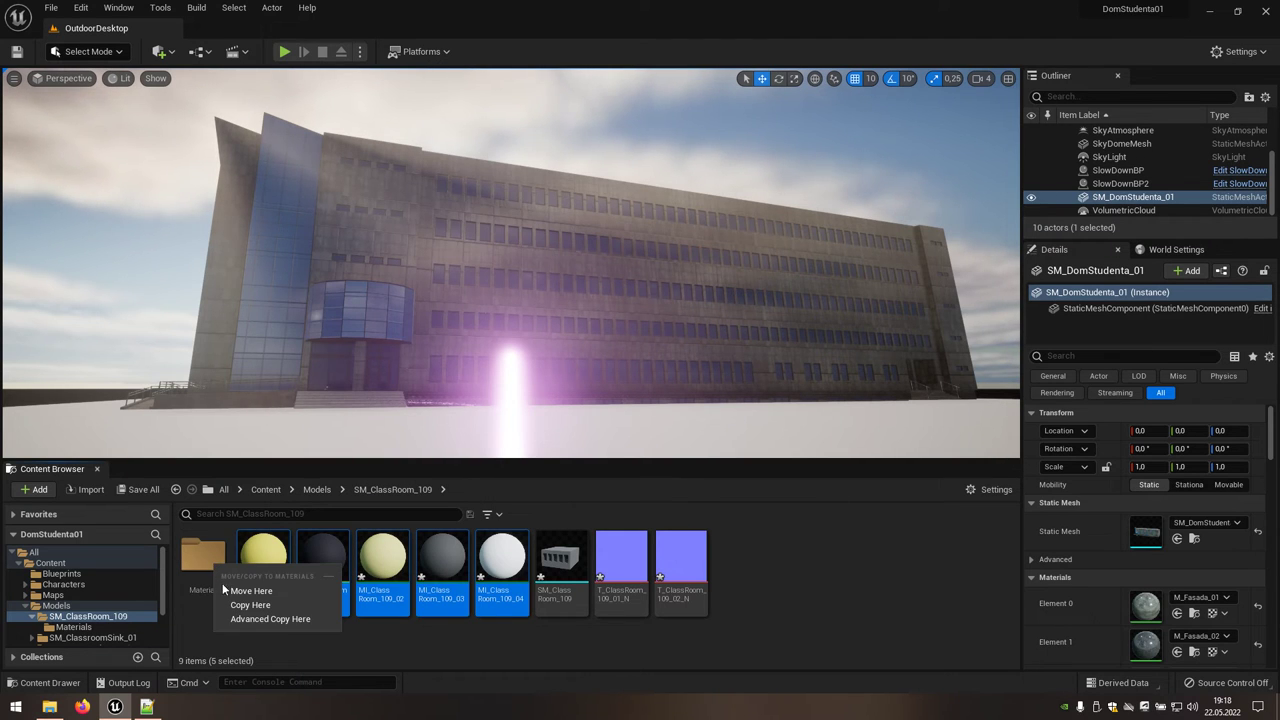
Confirm the move into Materials, then create a new folder named Textures
left_click(275, 591)
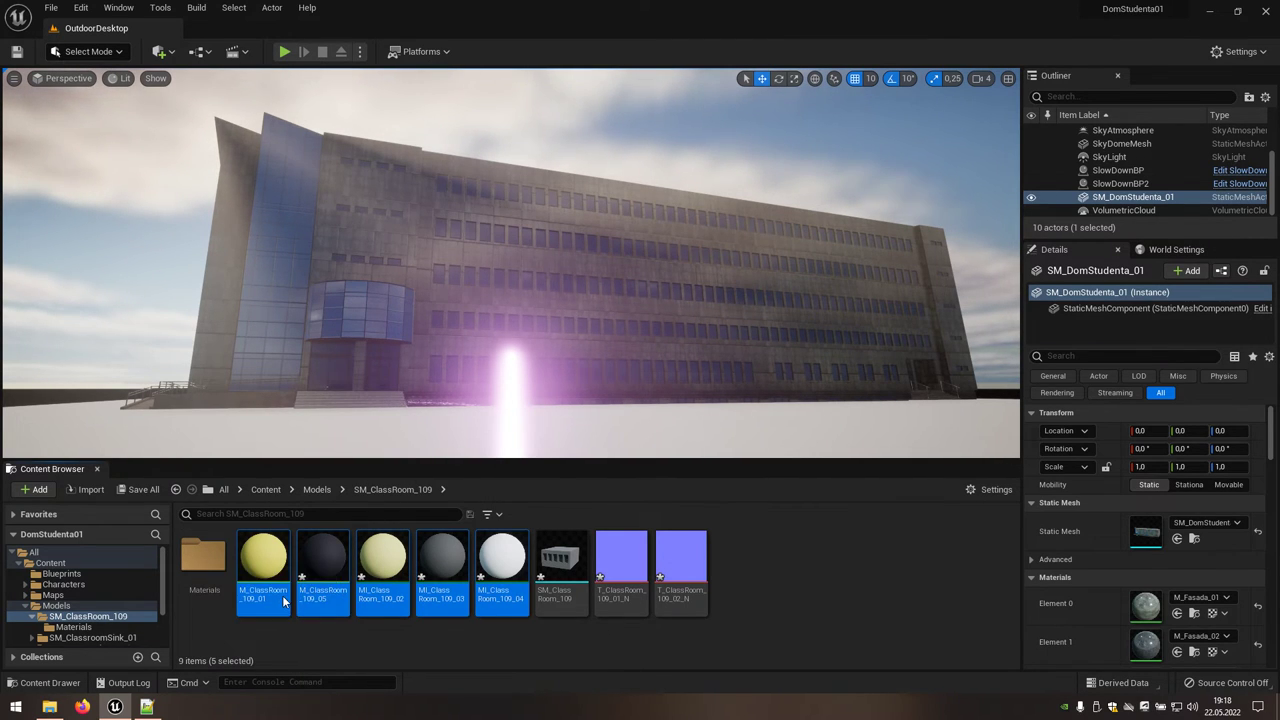
right_click(462, 574)
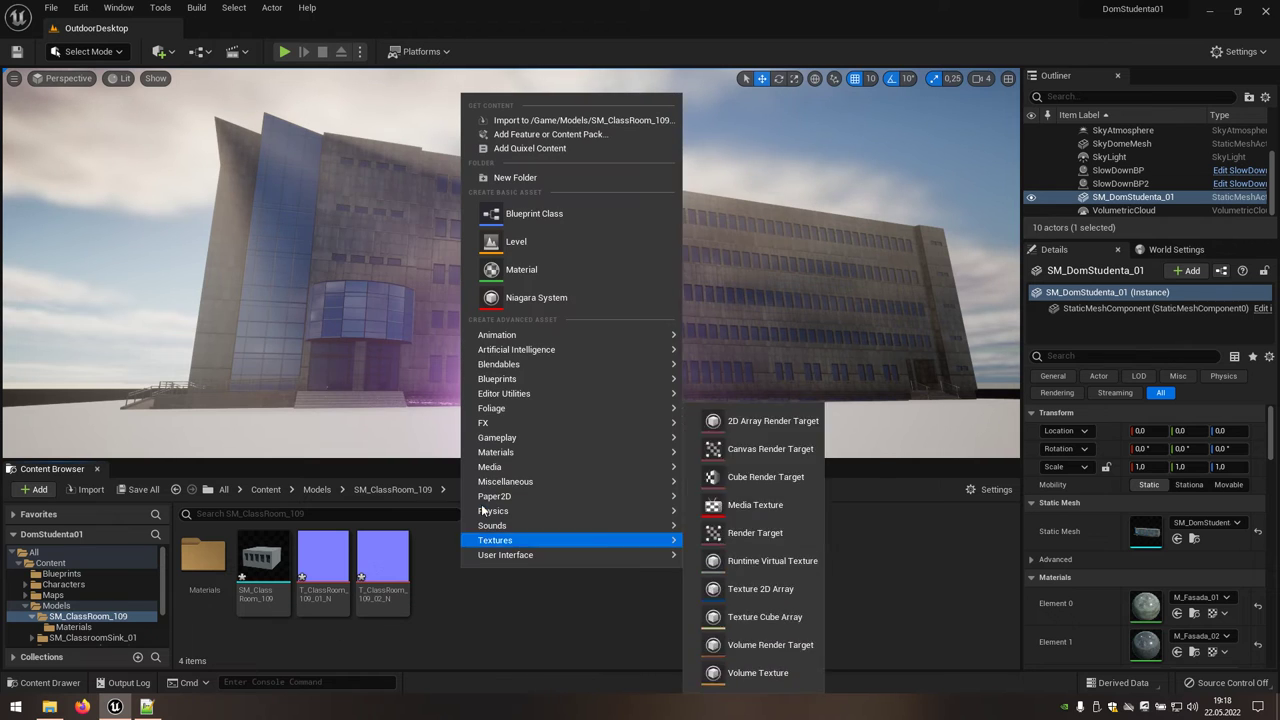
left_click(552, 182)
type("T")
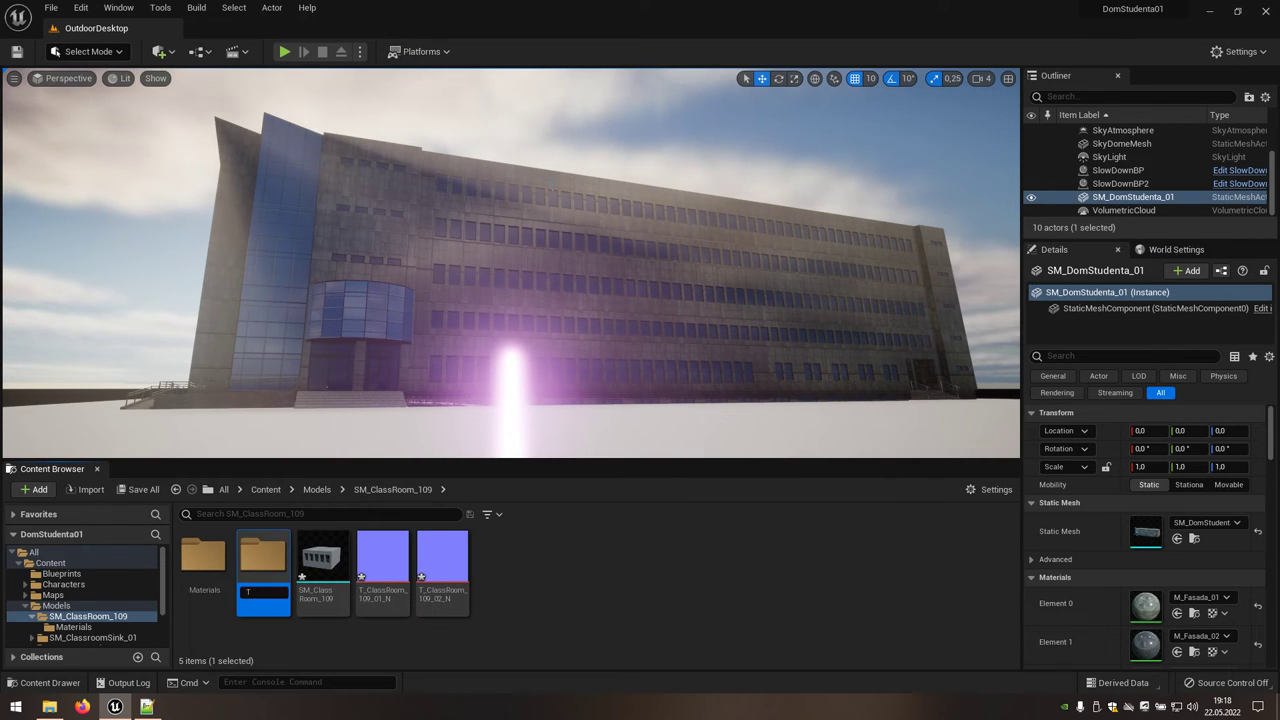
type("extures")
key("Return")
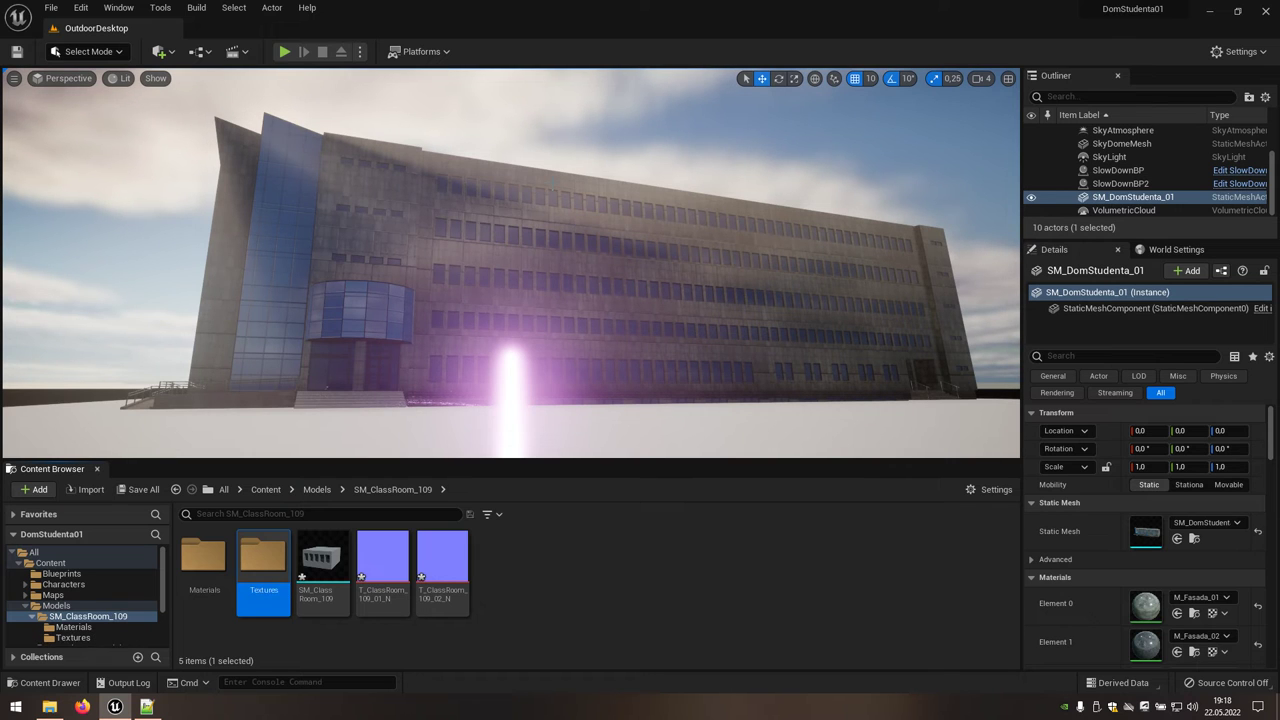
Move both ClassRoom normal-map textures into the Textures folder
left_click(383, 560)
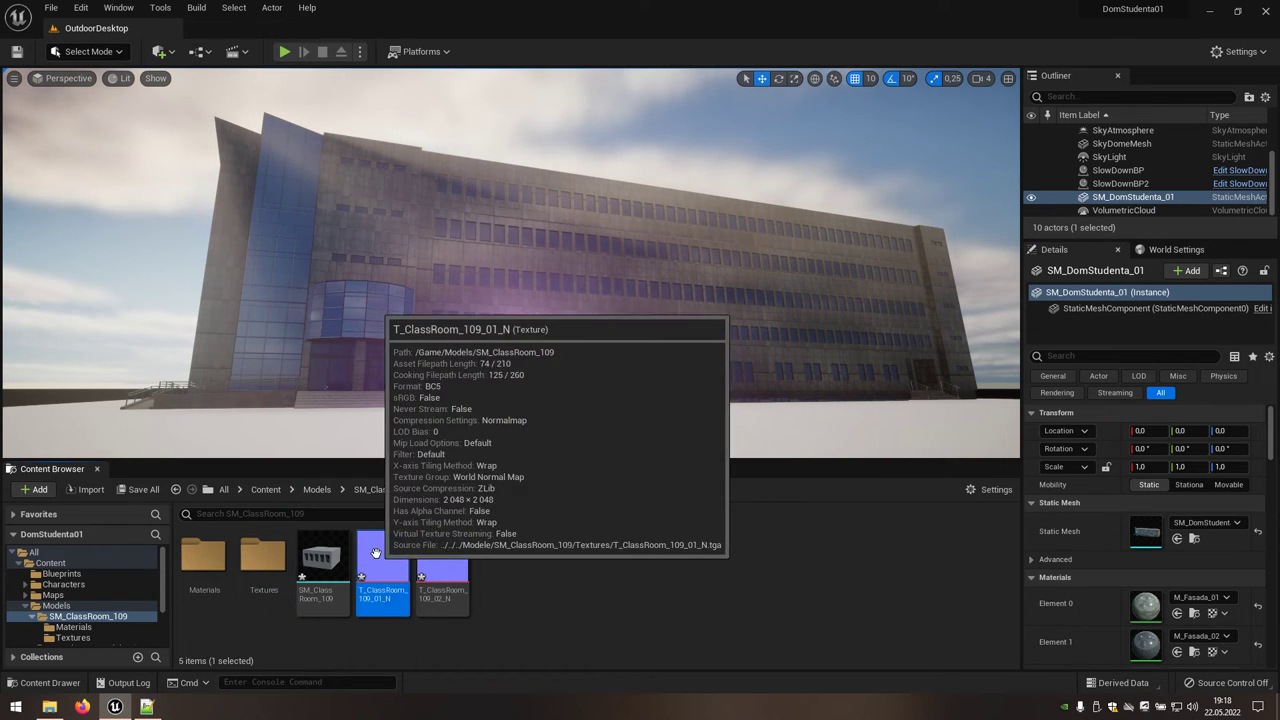
left_click(442, 560, "shift")
left_click_drag(394, 566, 271, 558)
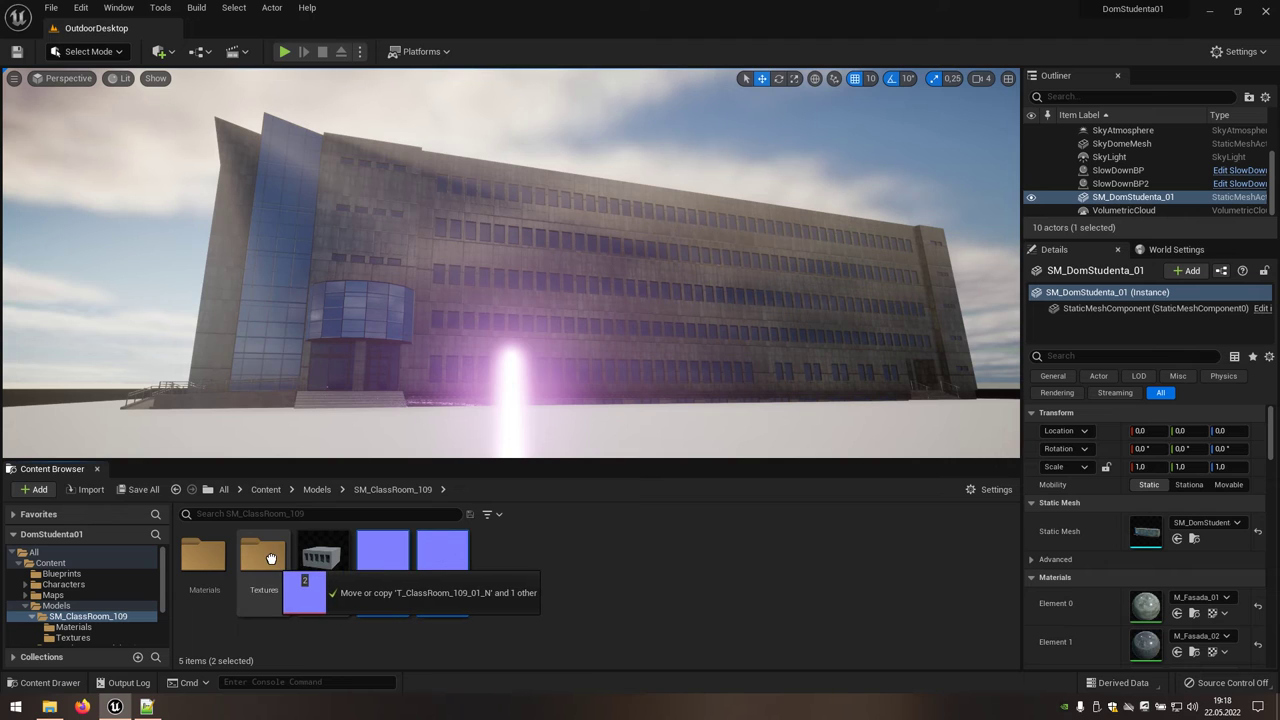
left_click(309, 587)
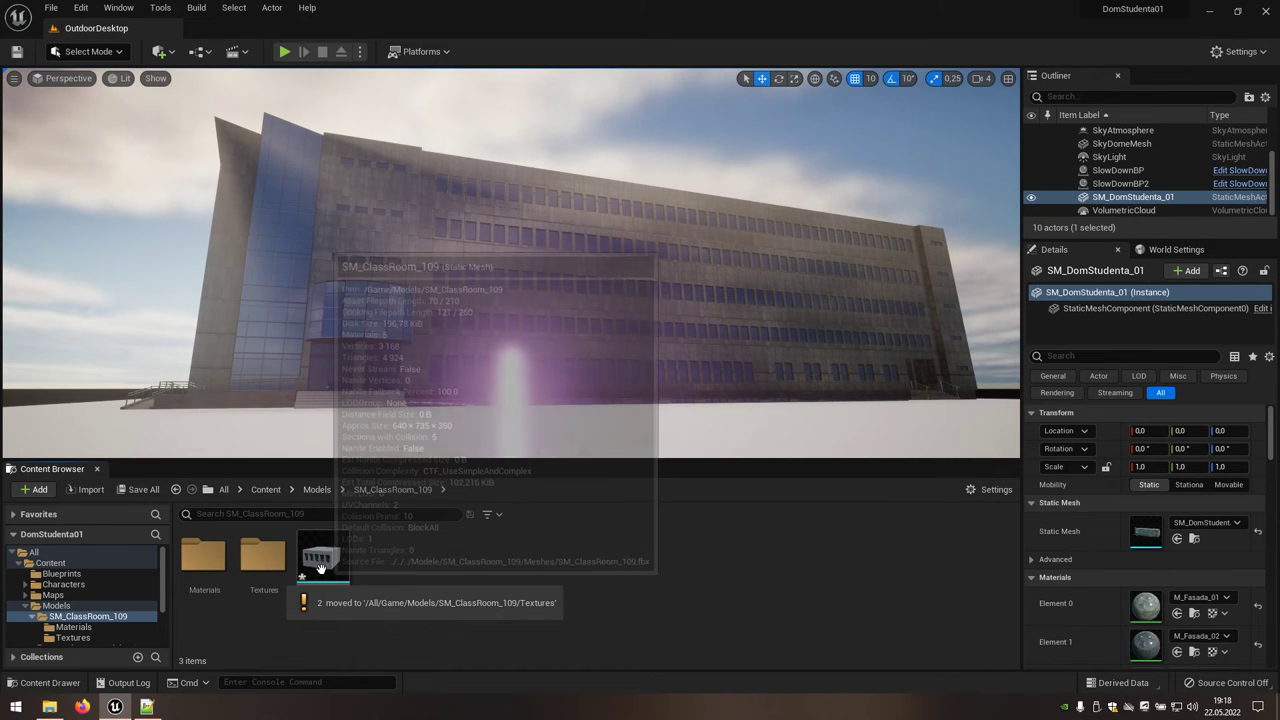
Open SM_ClassRoom_109 in the Static Mesh Editor, browse into Materials, and scroll to its material slots
double_click(324, 572)
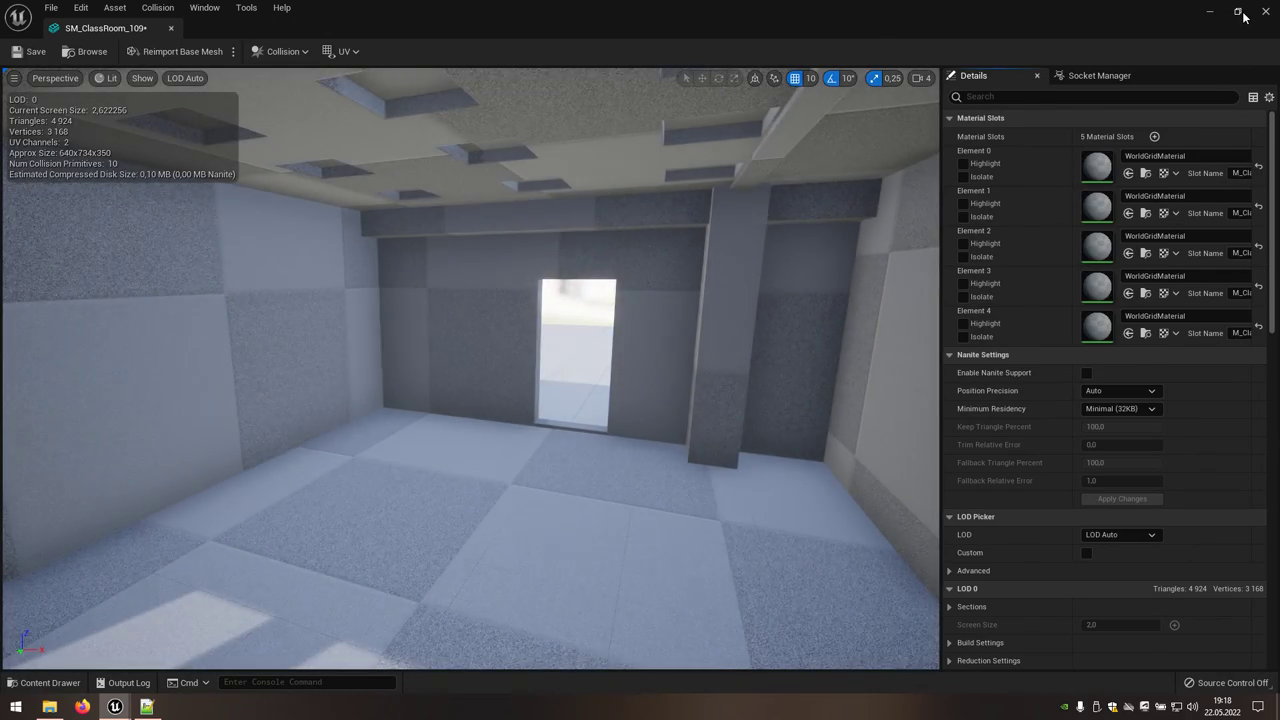
left_click(1237, 11)
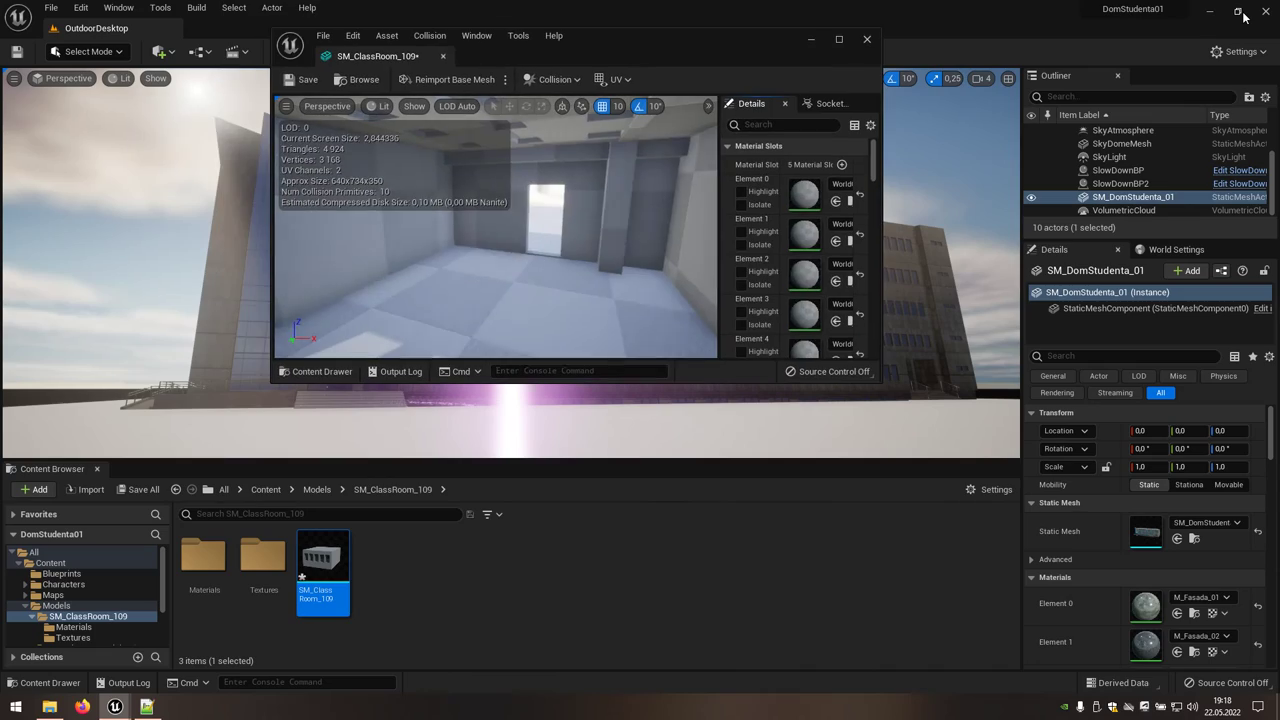
double_click(204, 556)
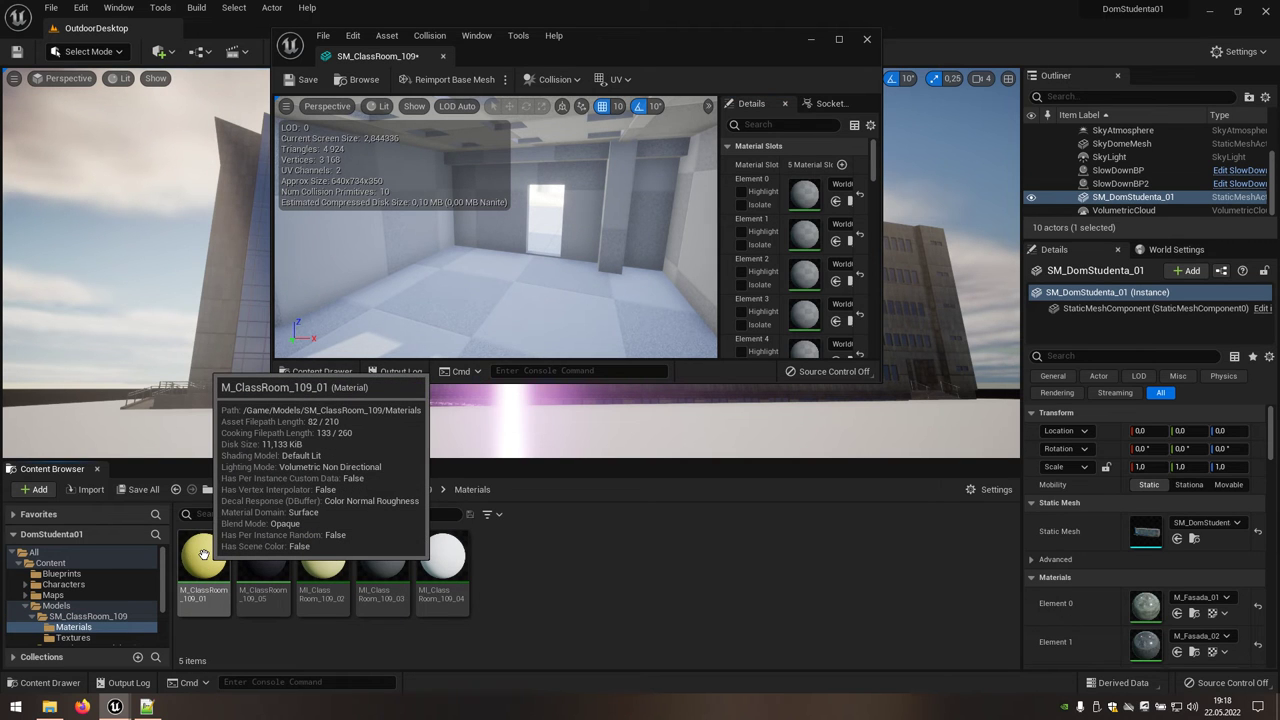
left_click(204, 556)
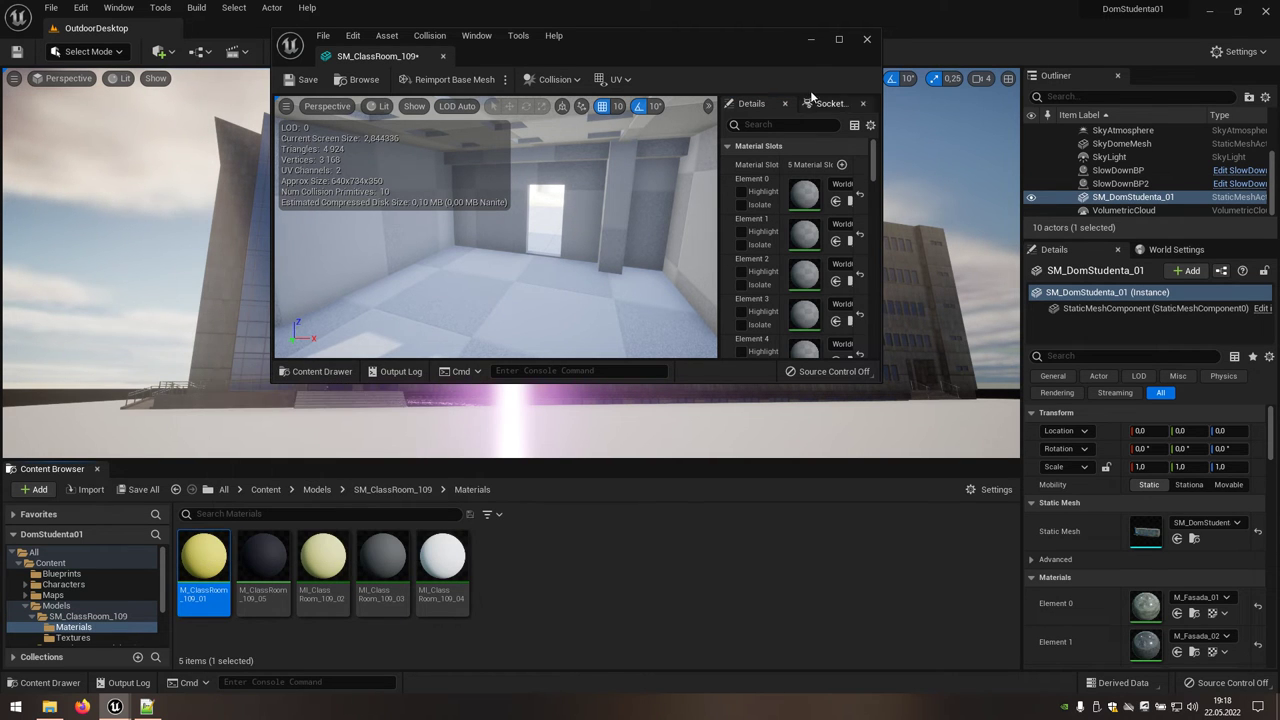
left_click(839, 40)
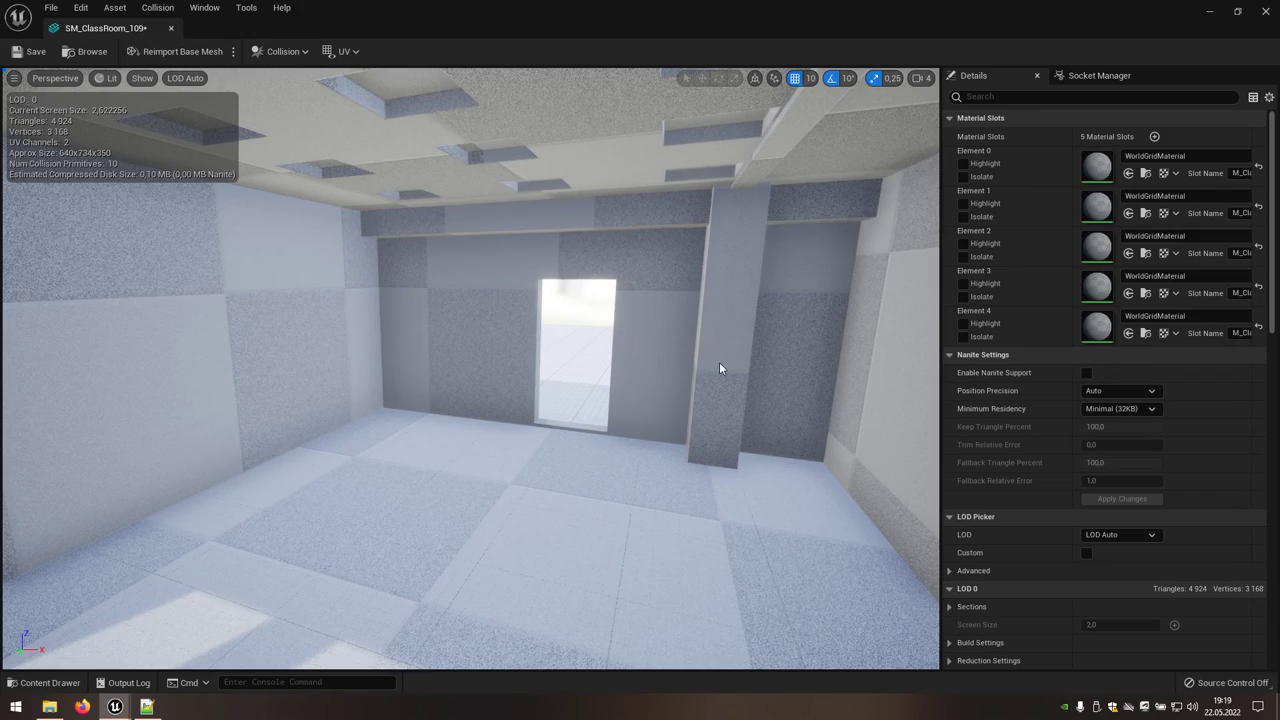
scroll(719, 368, "down", 5)
scroll(719, 368, "down", 5)
scroll(719, 368, "down", 5)
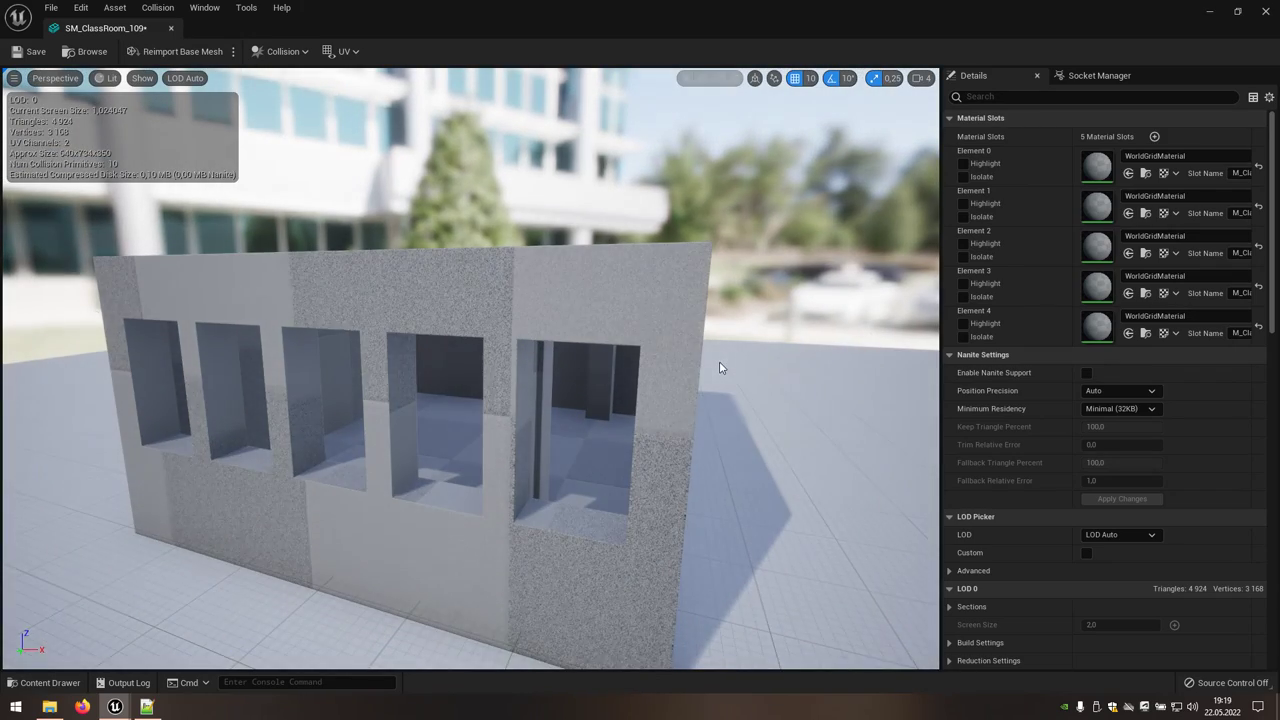
Check Element 0's faces with Highlight, then assign M_ClassRoom_109_01 to that slot
left_click(963, 164)
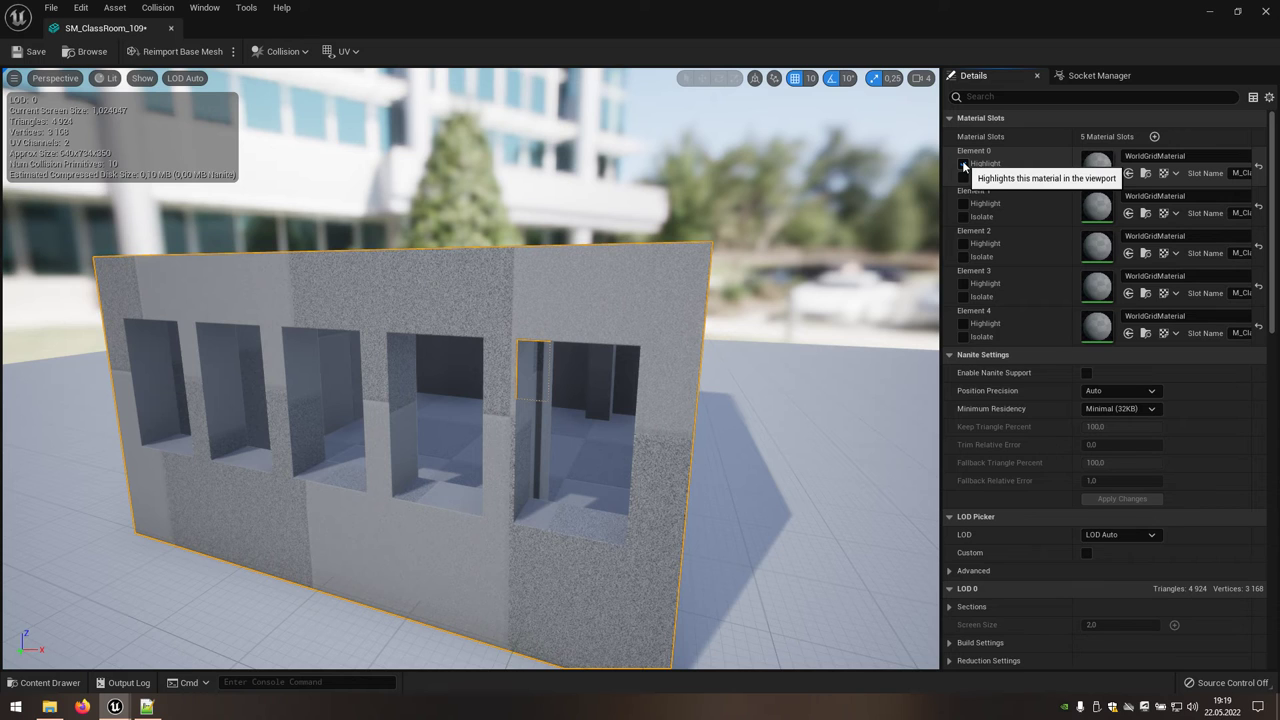
left_click(963, 164)
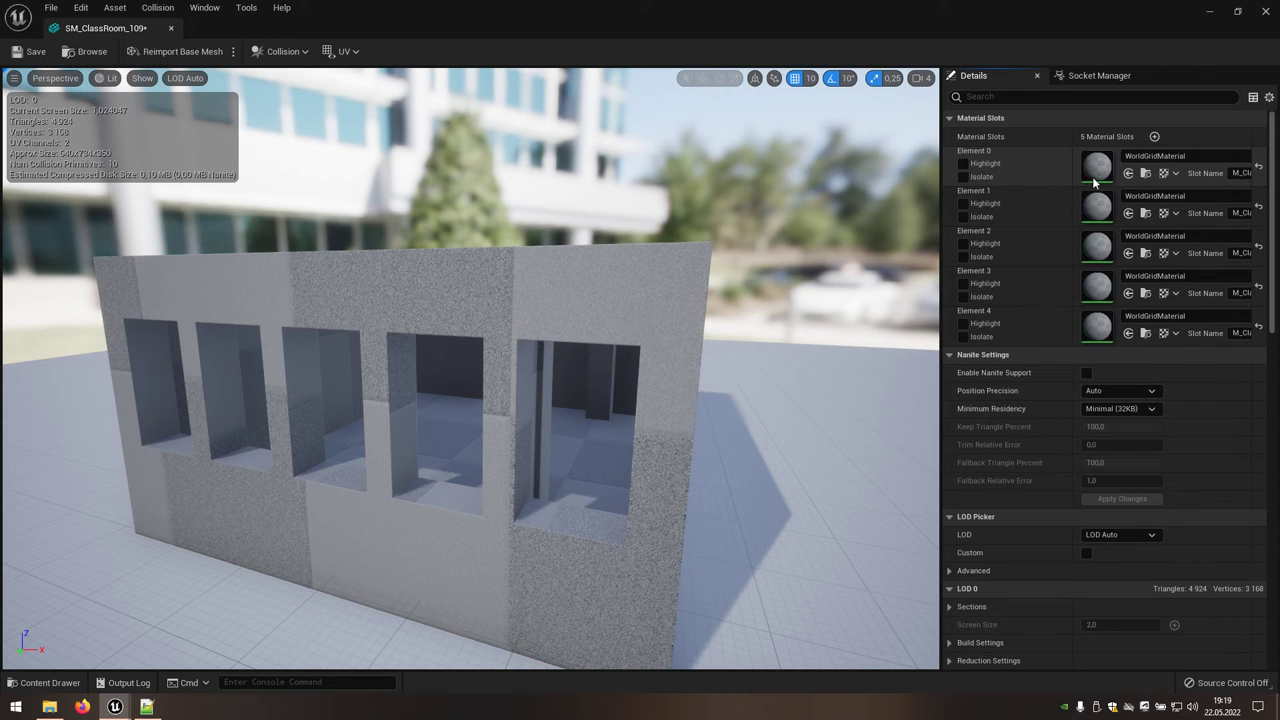
left_click(1128, 174)
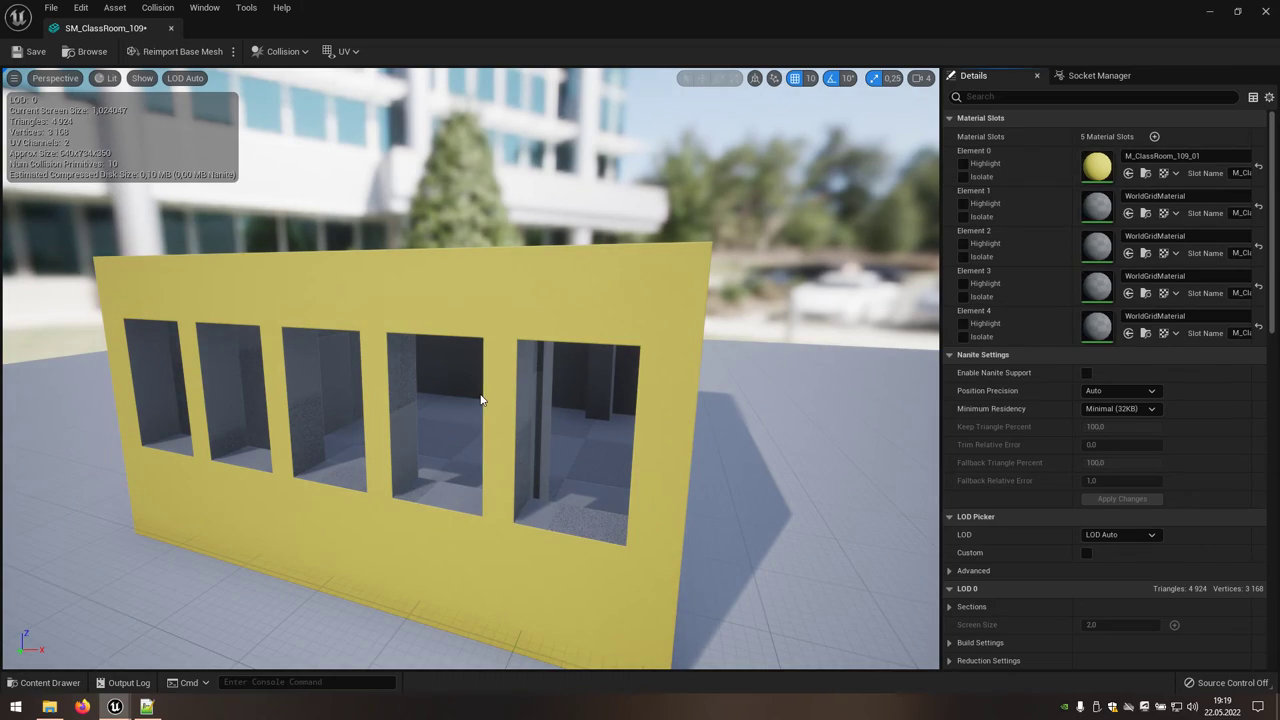
scroll(480, 399, "up", 5)
scroll(480, 397, "up", 5)
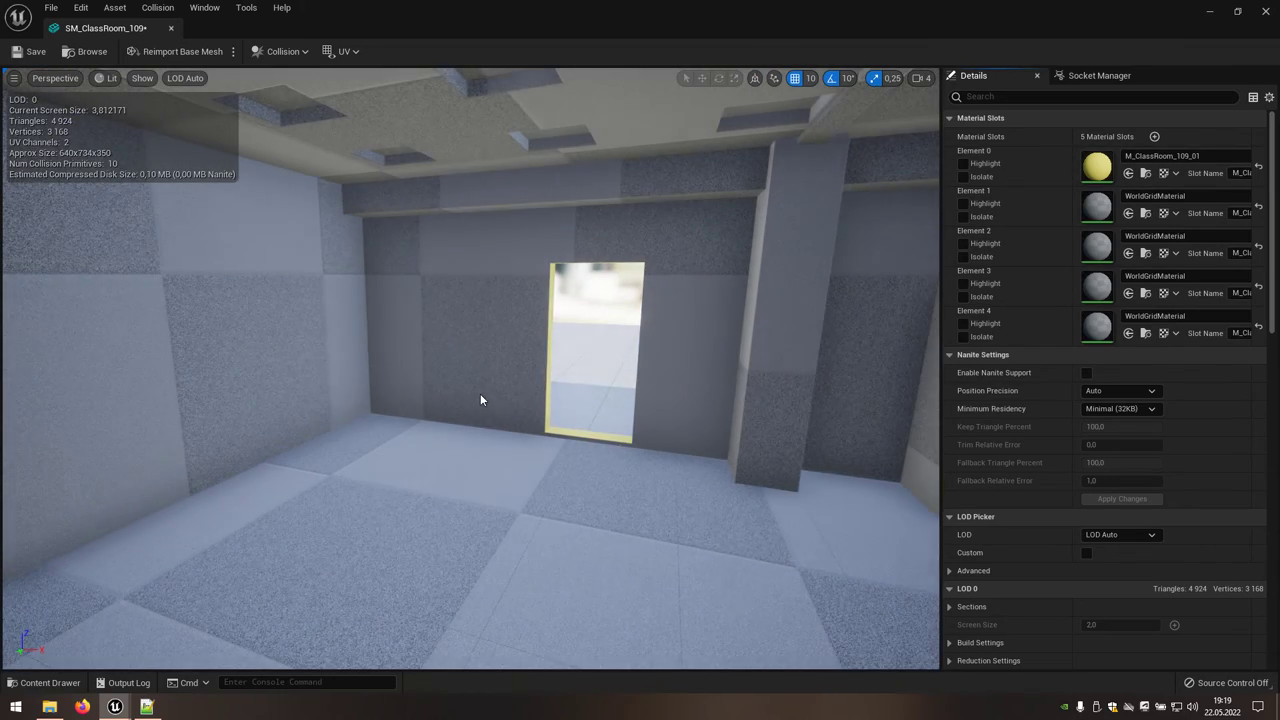
Assign MI_ClassRoom_109_02 to Element 1 after highlighting its faces, then preview the third slot's faces
left_click(962, 205)
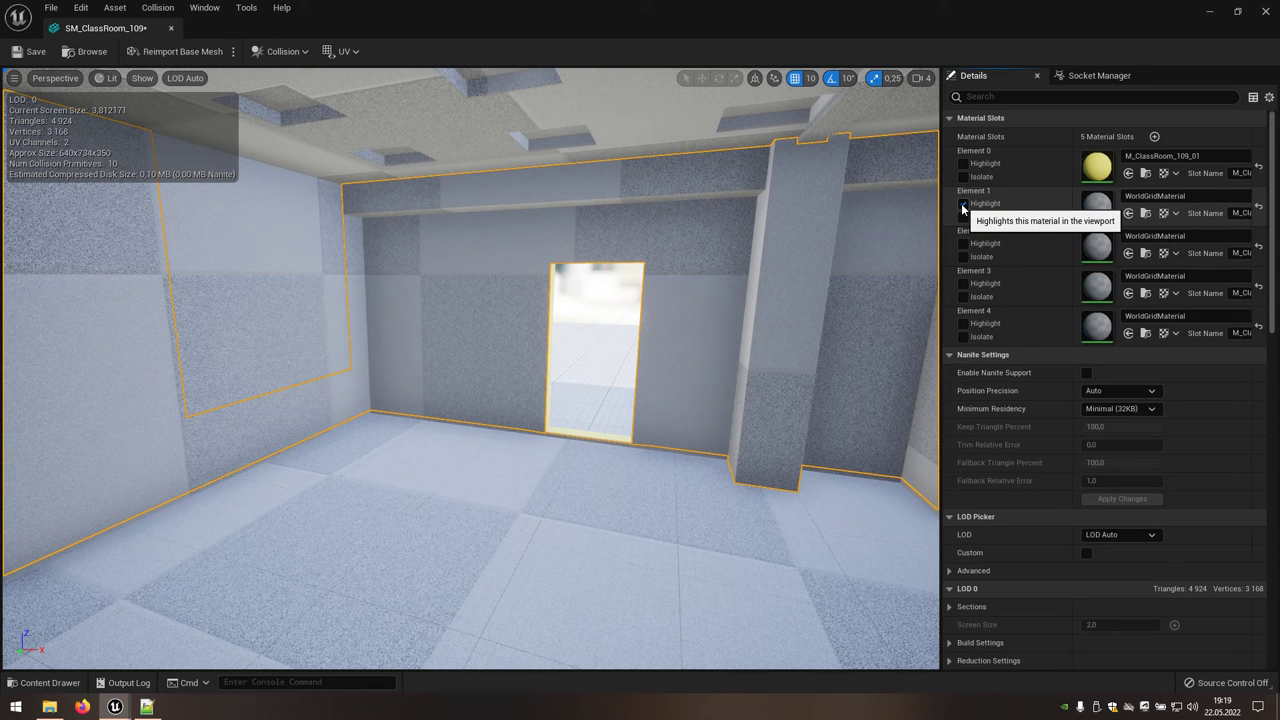
left_click(962, 205)
left_click(1134, 197)
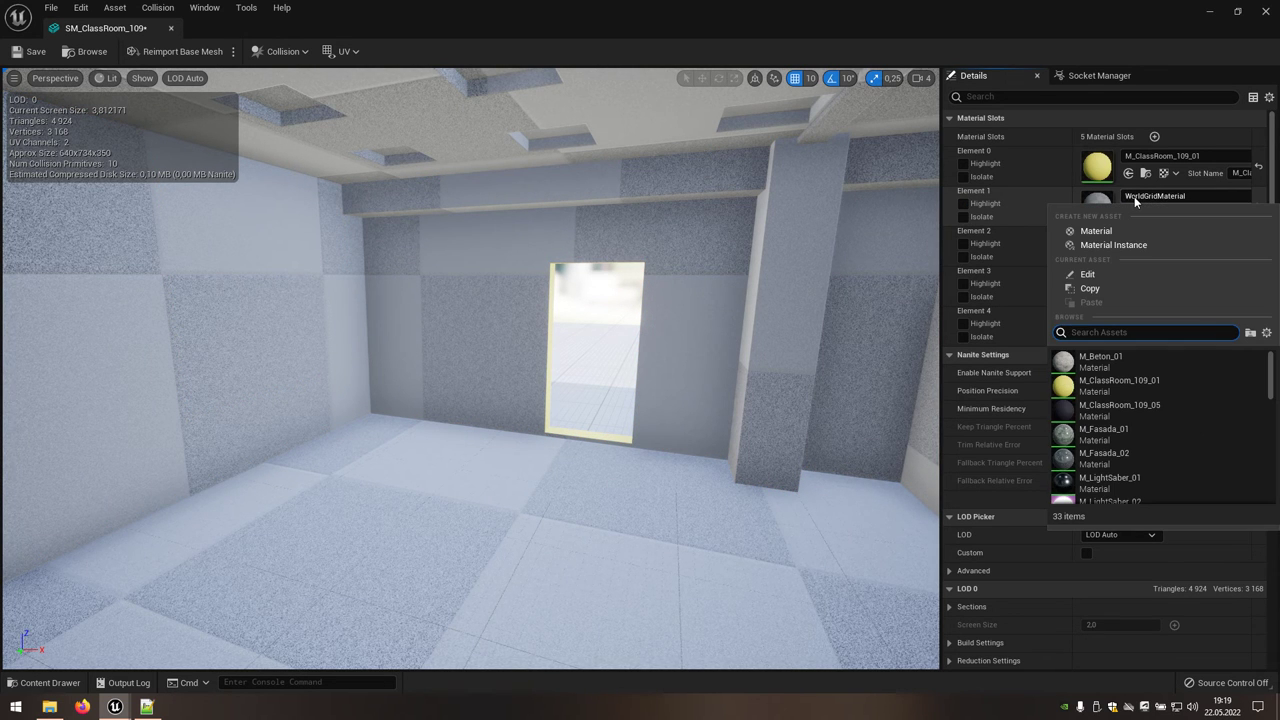
type("mi")
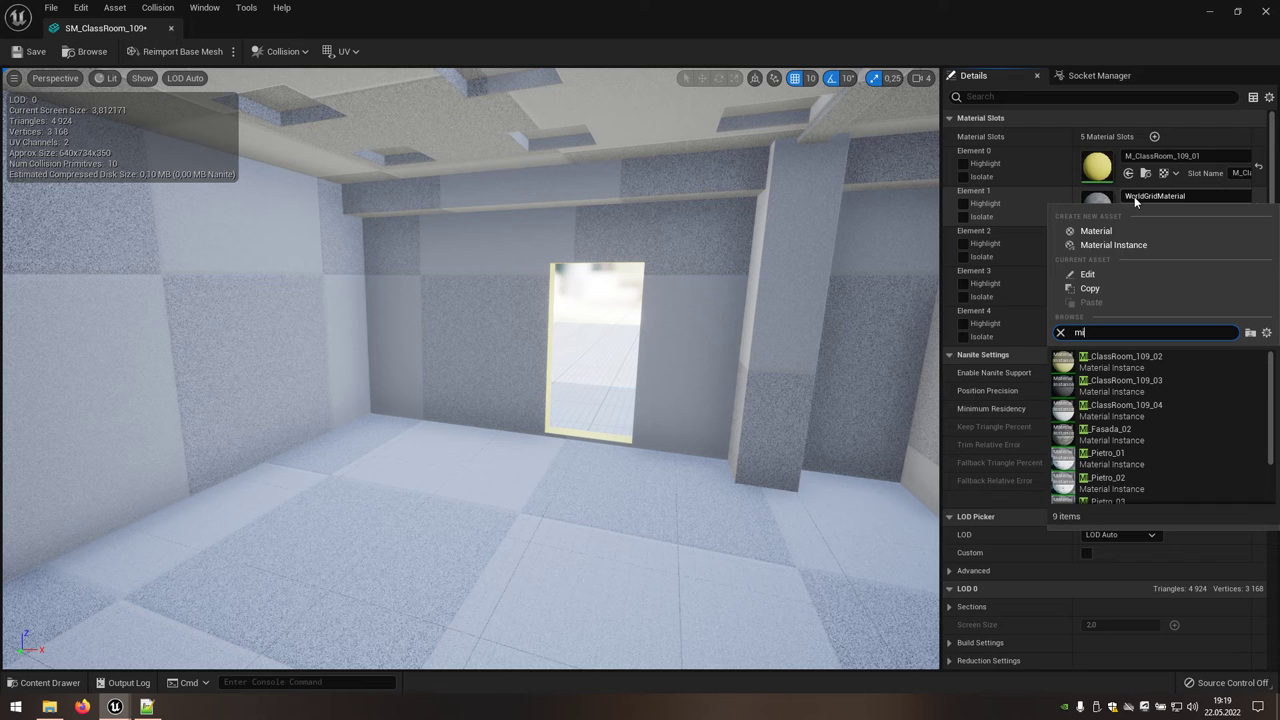
left_click(1119, 364)
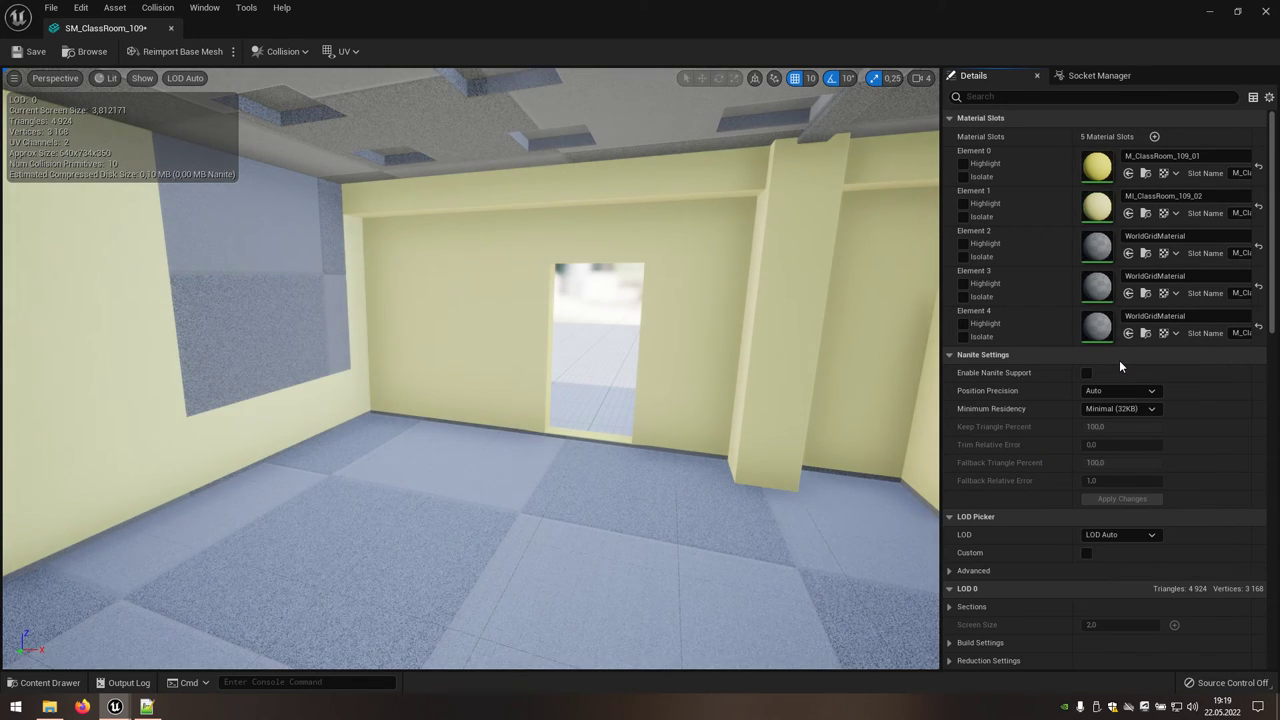
left_click(984, 245)
mouse_move(774, 294)
right_mouse_down()
mouse_move(600, 300)
mouse_move(780, 300)
right_mouse_up()
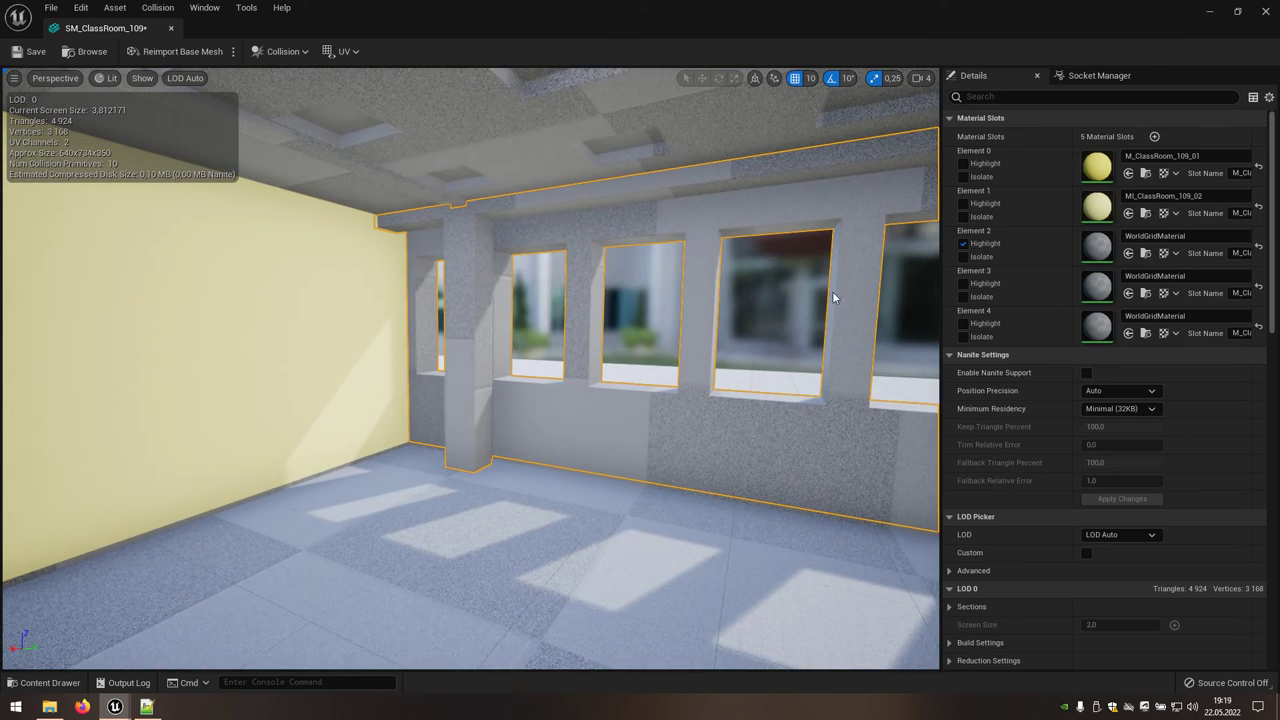
Assign MI_ClassRoom_109_03 to the third material slot, Element 2
left_click(1148, 238)
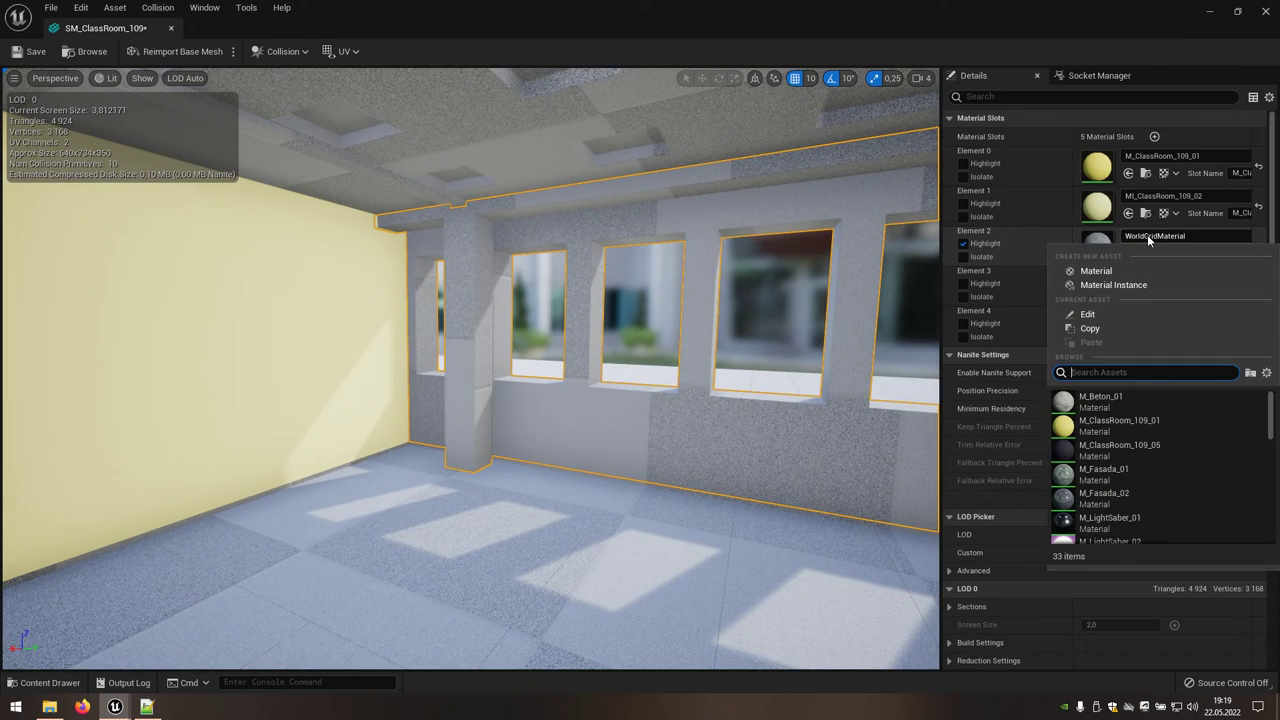
type("mi")
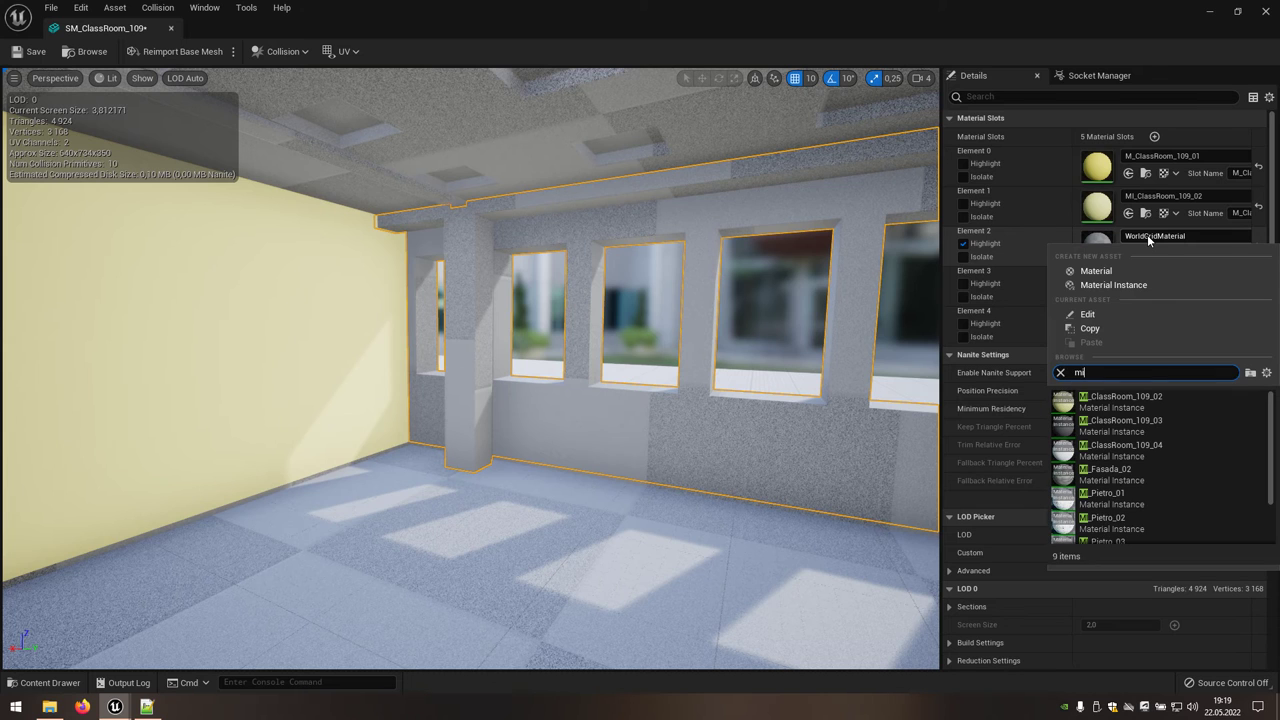
left_click(1122, 421)
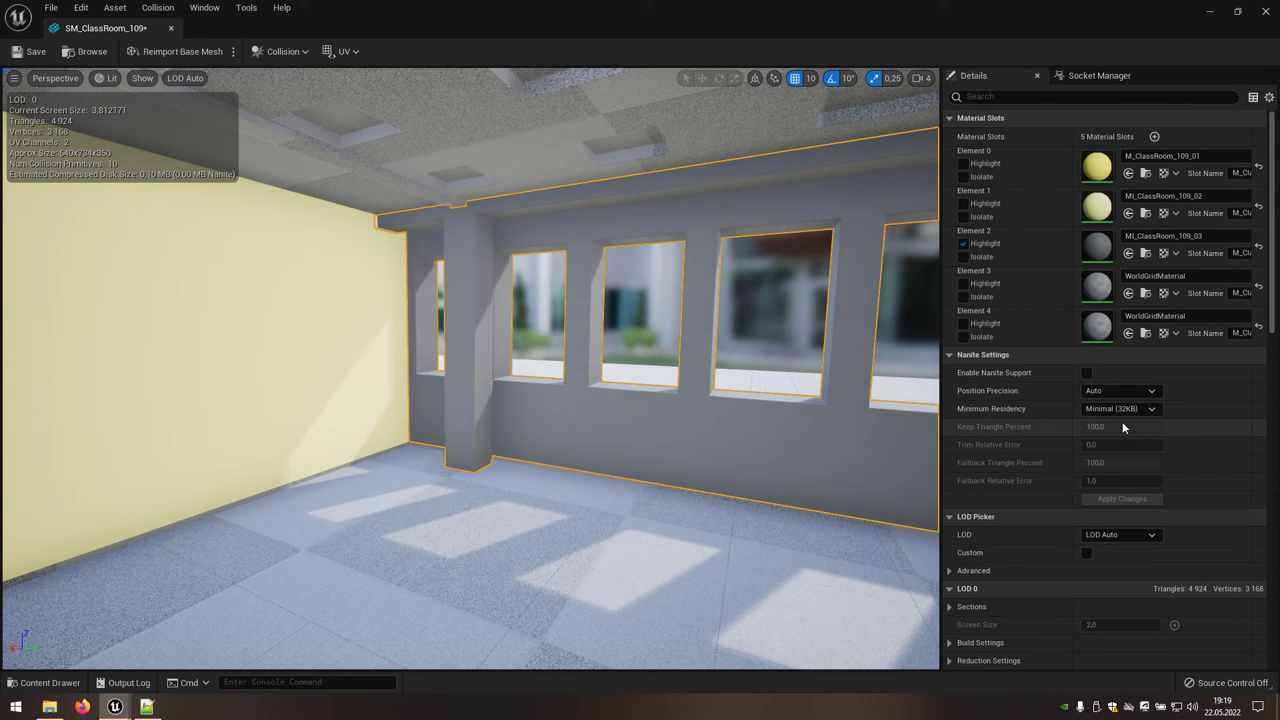
left_click(988, 243)
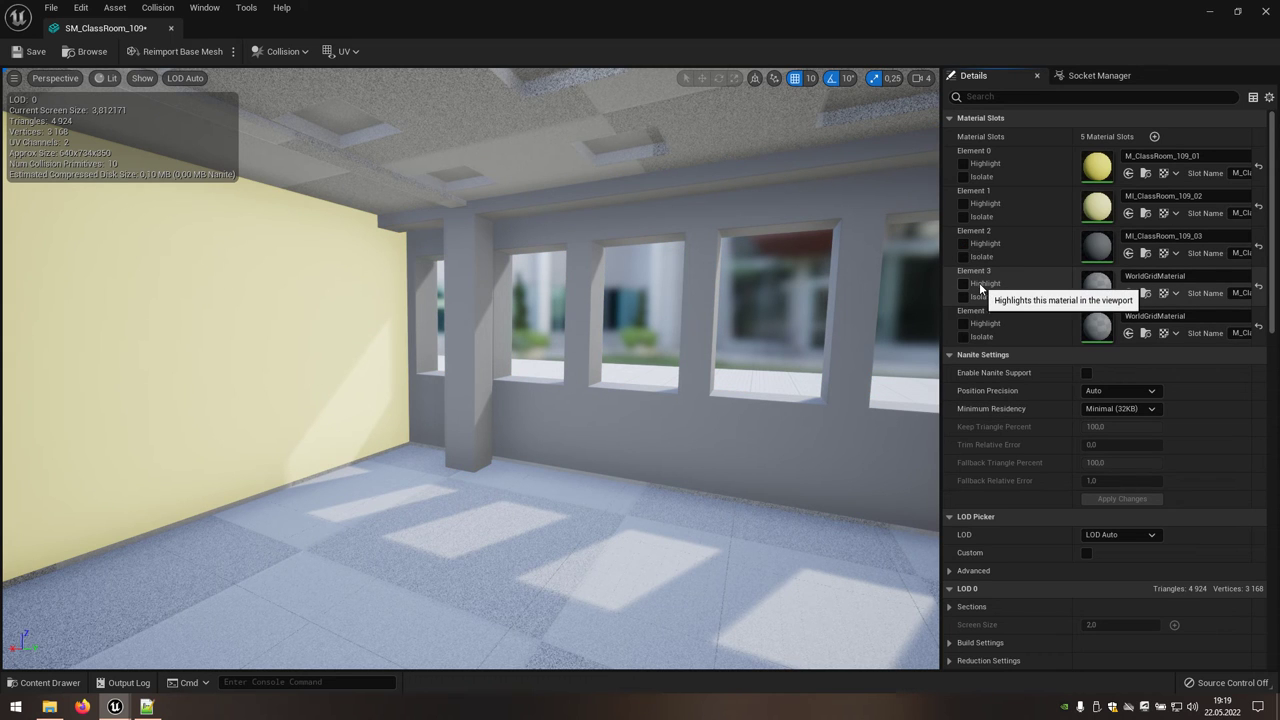
Highlight Element 3's ceiling faces and assign MI_ClassRoom_109_04 to that slot
left_click(963, 283)
mouse_move(470, 400)
right_mouse_down()
mouse_move(470, 380)
mouse_move(470, 400)
right_mouse_up()
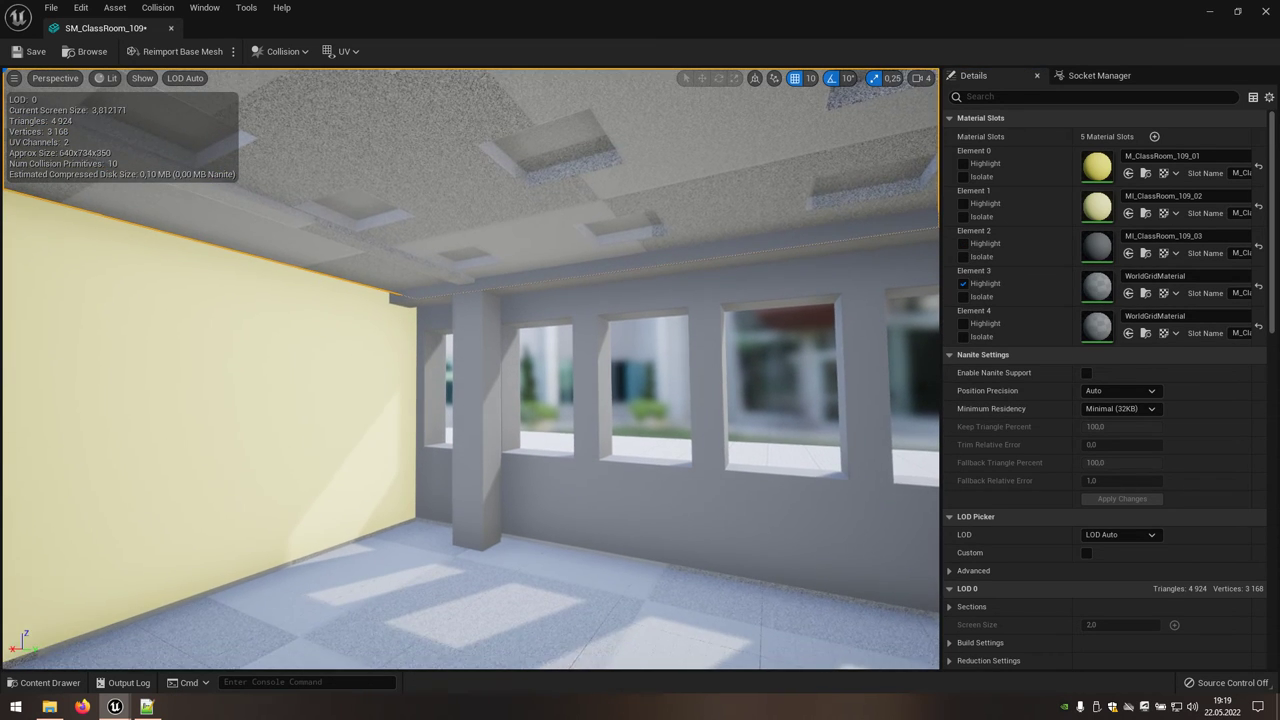
left_click(1147, 280)
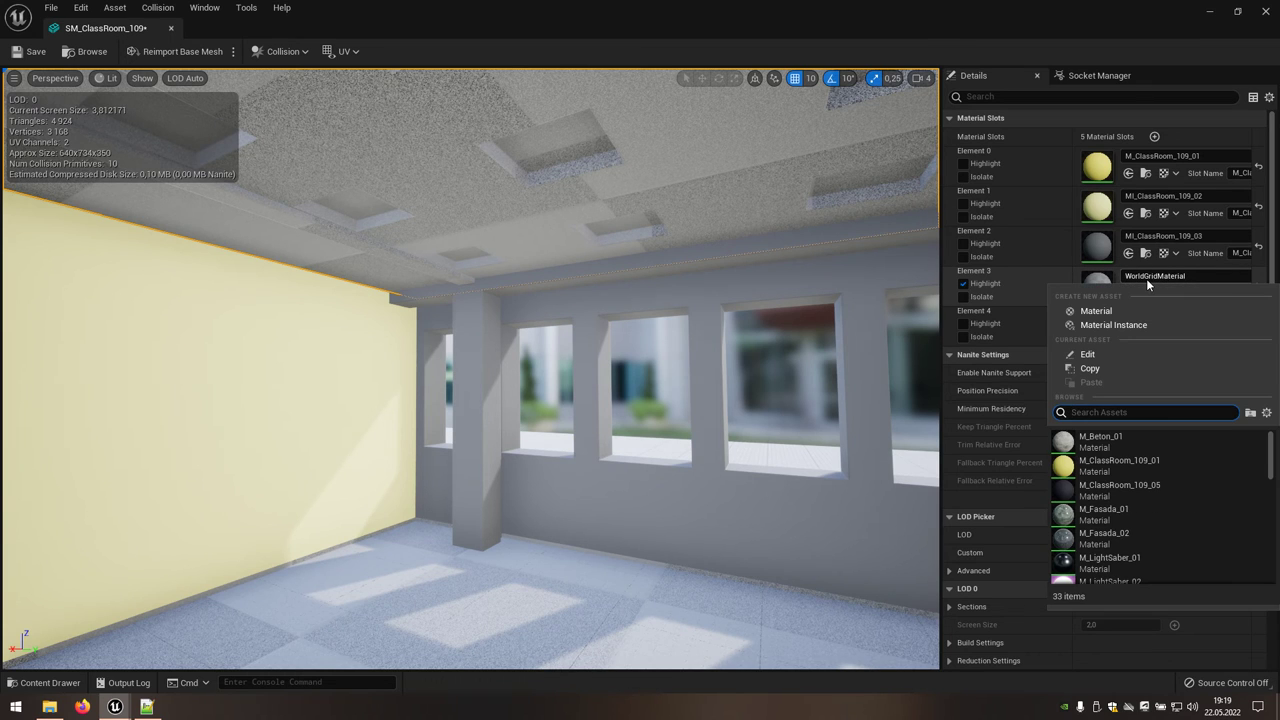
type("mi")
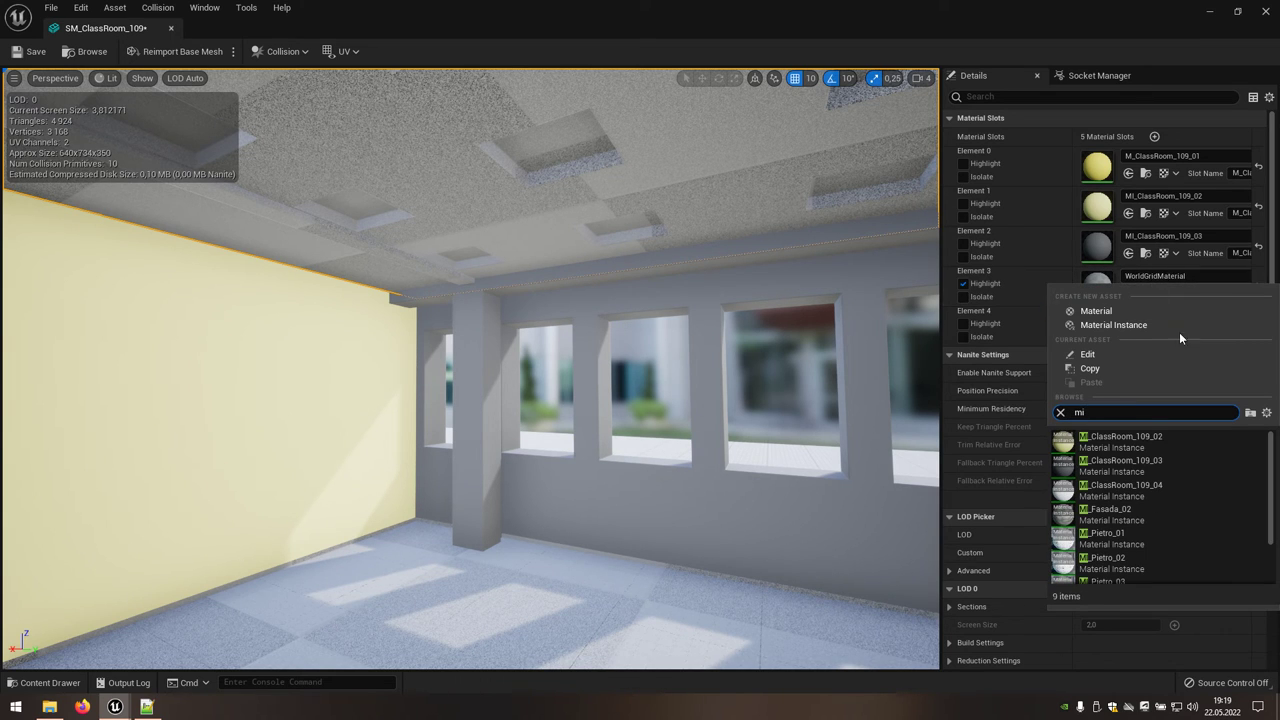
left_click(1118, 491)
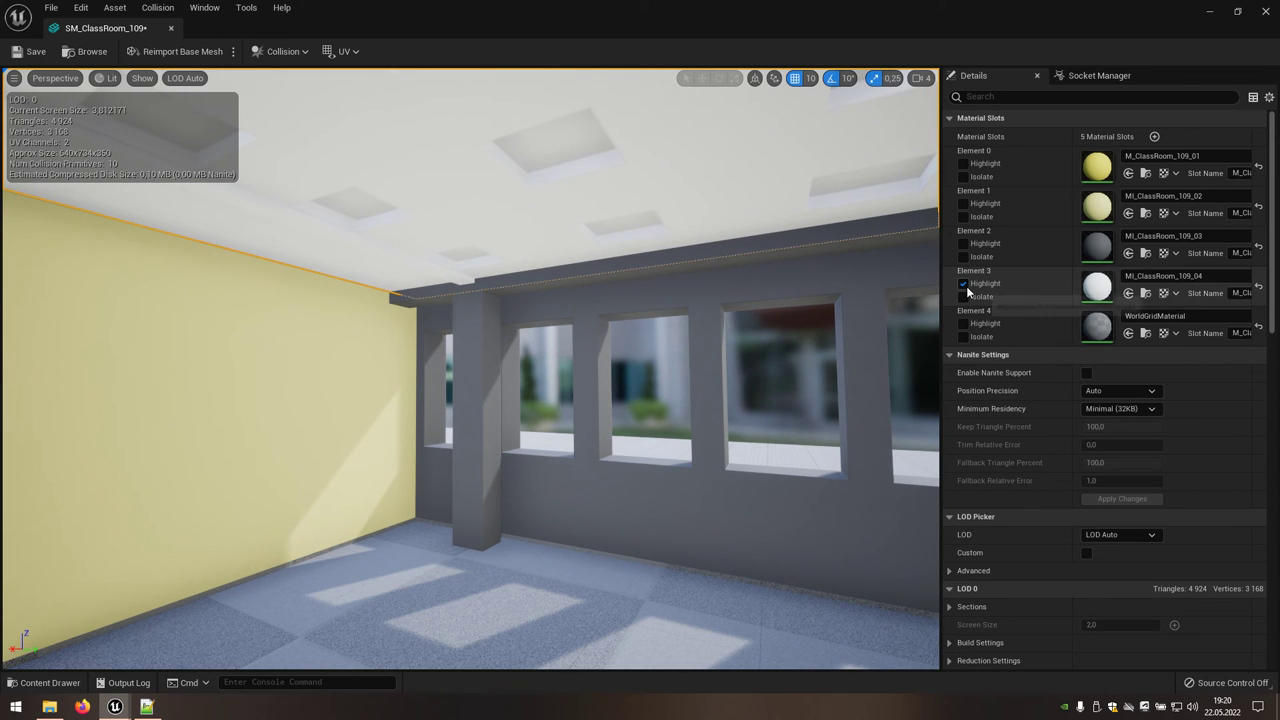
left_click(964, 284)
Assign M_ClassRoom_109_05 to the floor slot Element 4, darkening the floor
left_click_drag(470, 370, 300, 370)
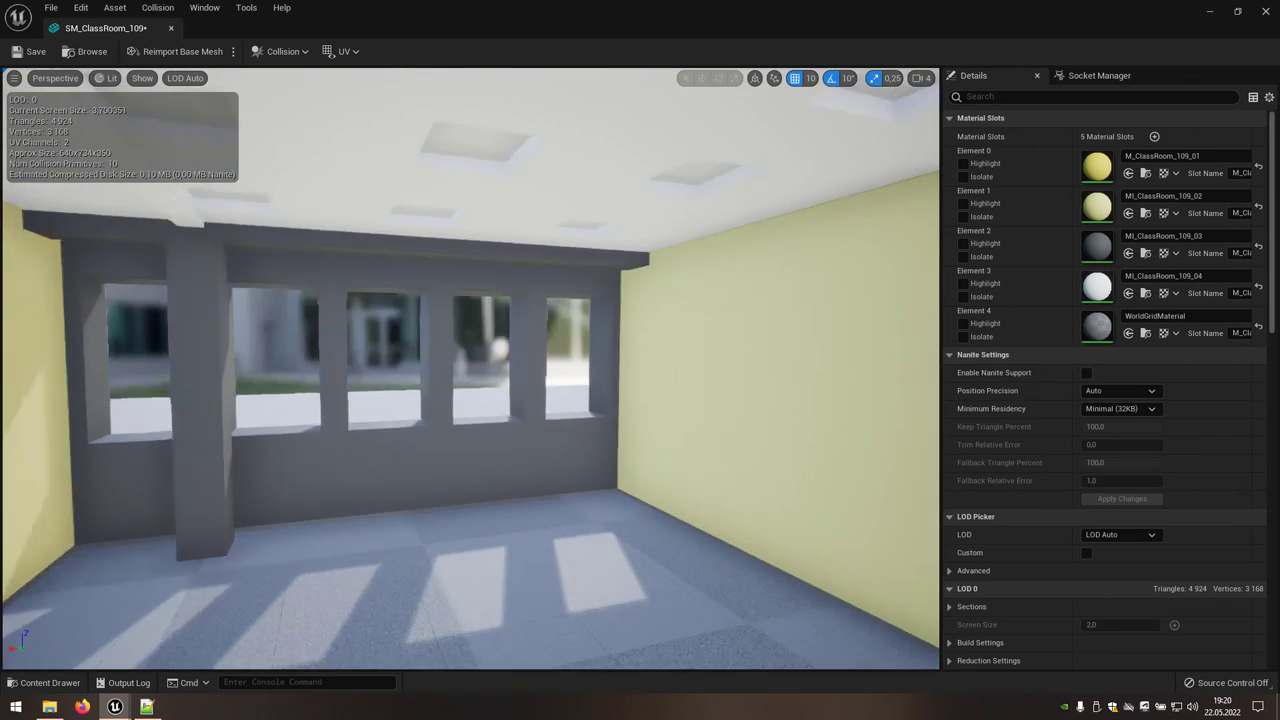
left_click_drag(852, 371, 858, 371)
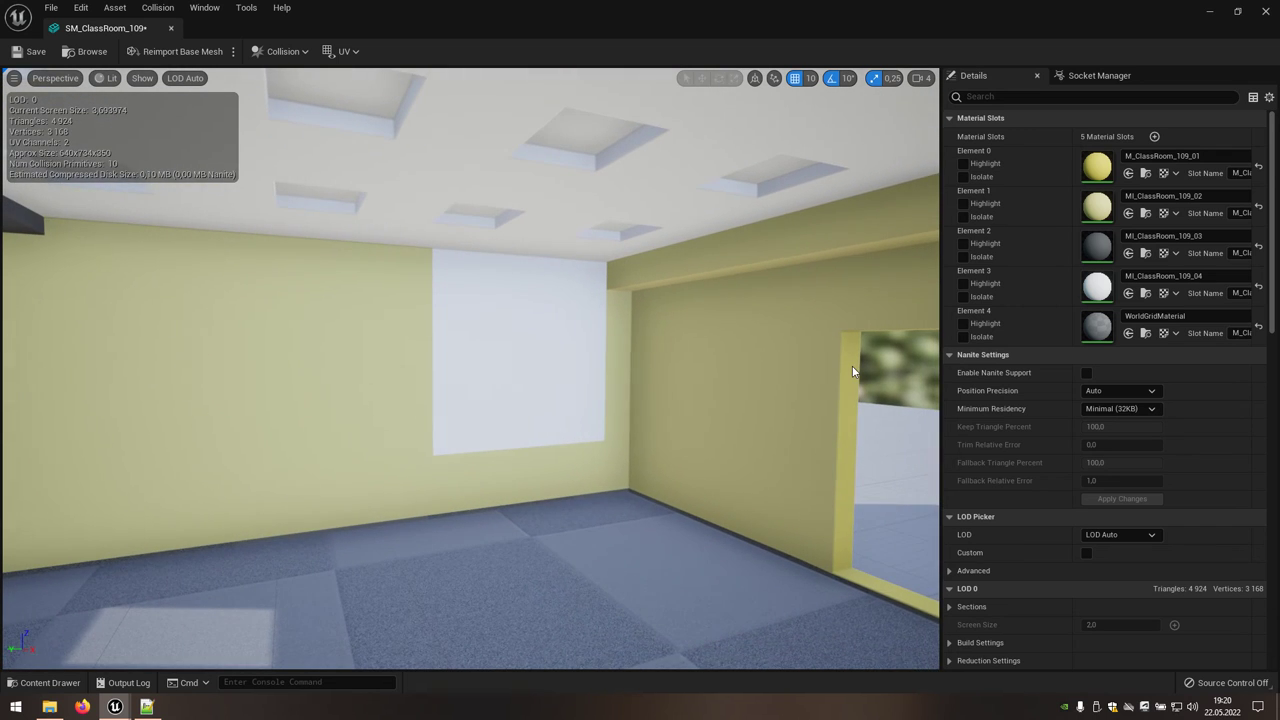
left_click(971, 325)
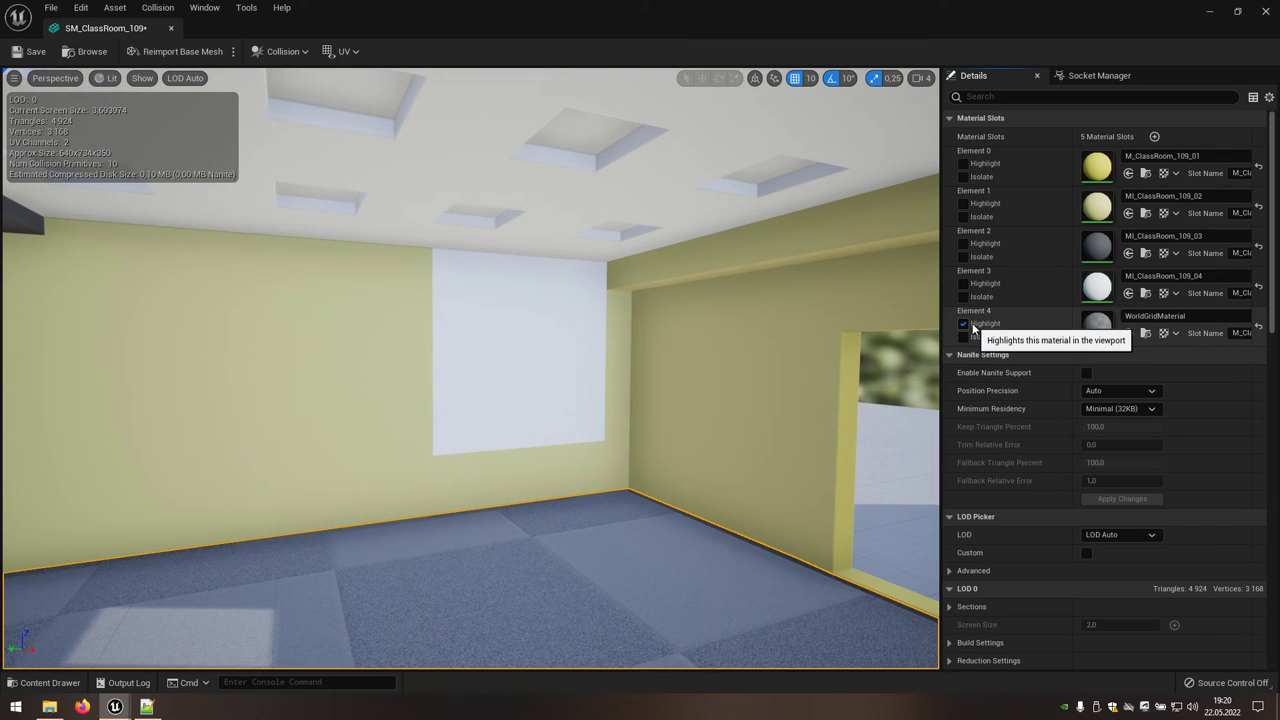
left_click(971, 325)
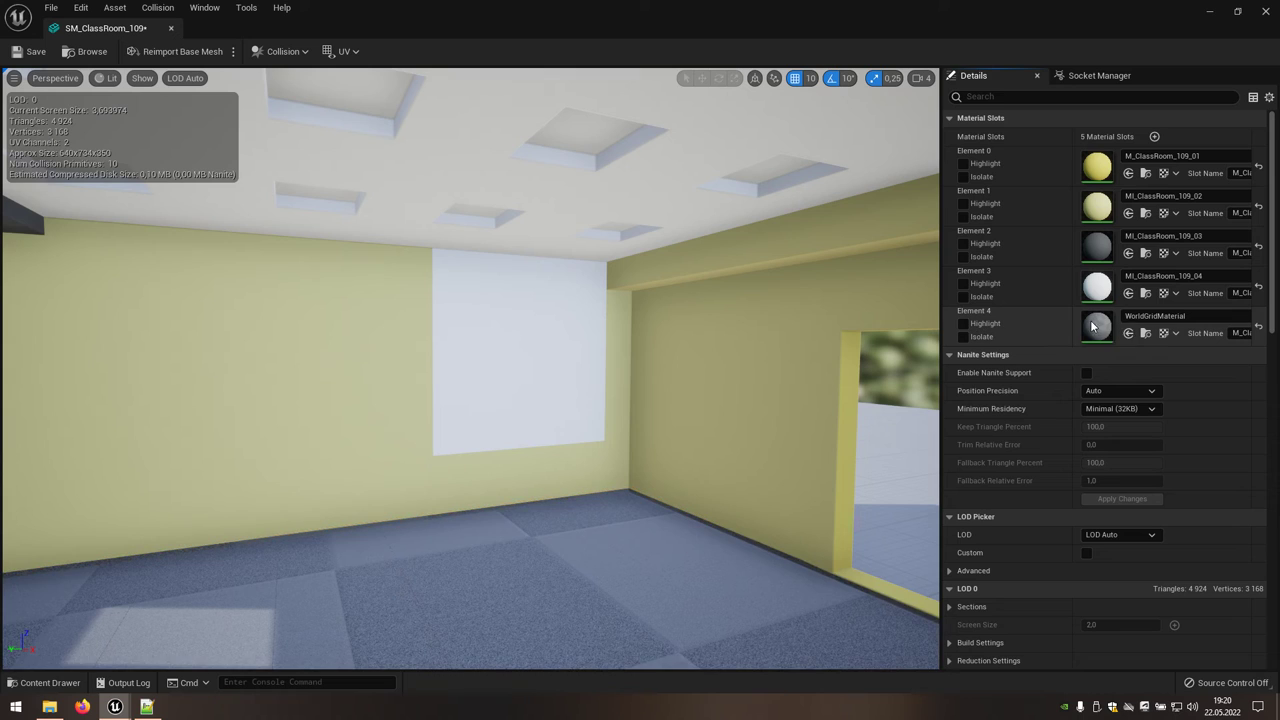
left_click(1137, 318)
type("class")
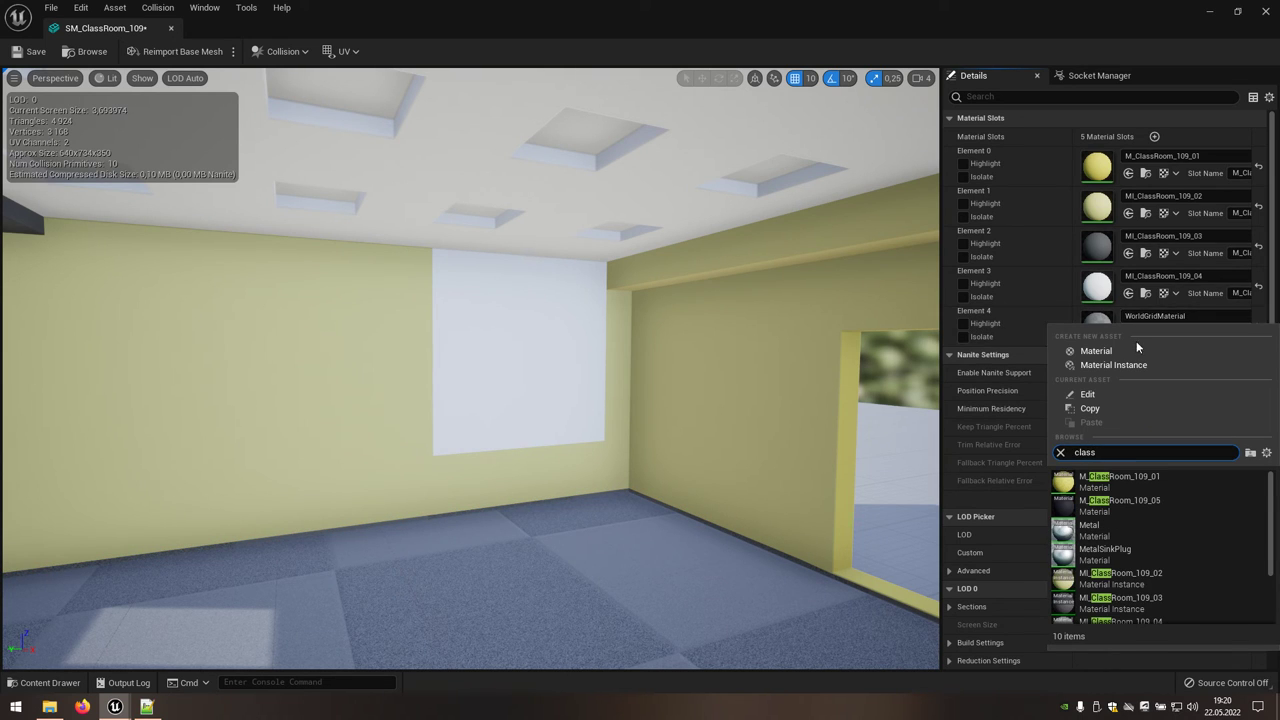
left_click(1128, 503)
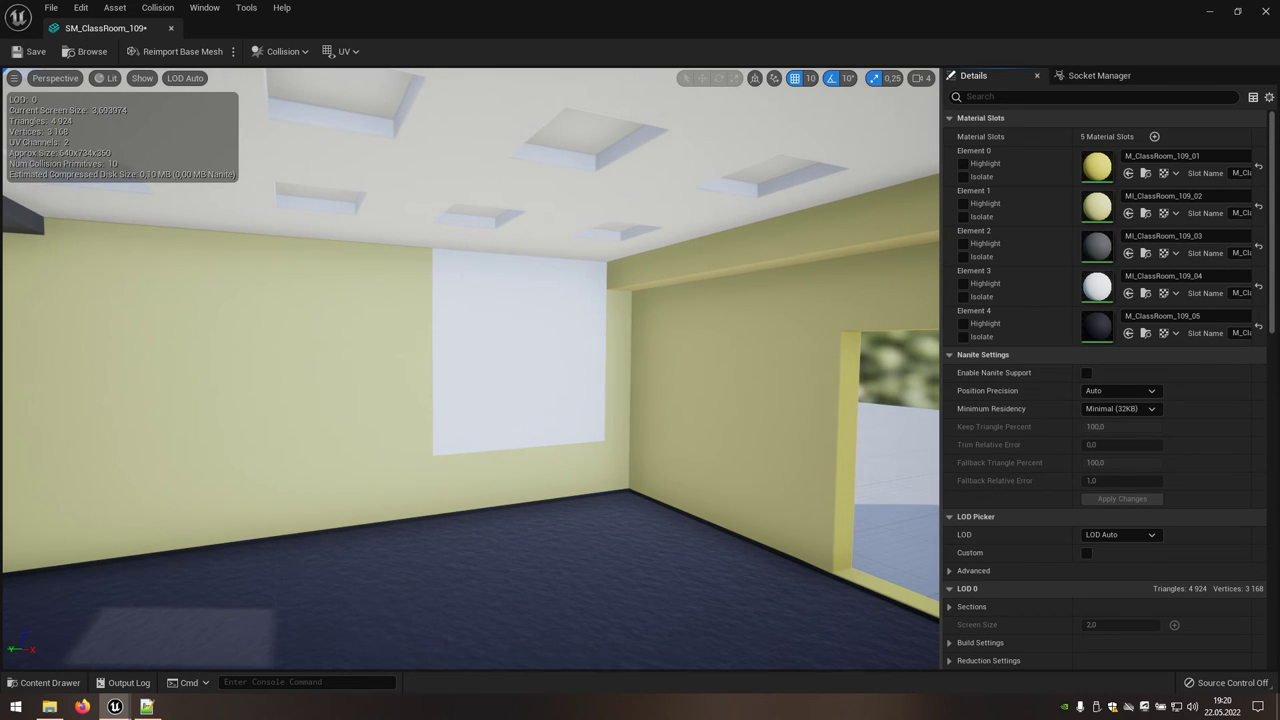
right_click_drag(470, 370, 300, 370)
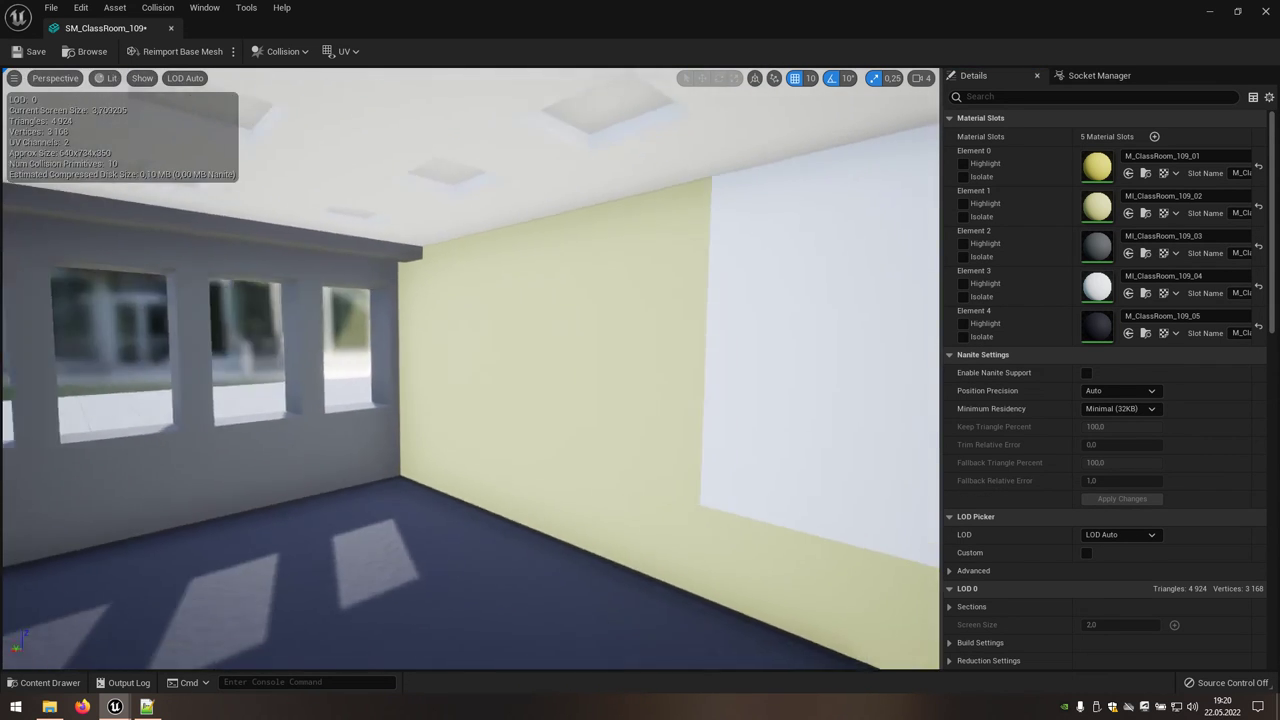
right_click_drag(762, 459, 600, 459)
scroll(762, 459, "up", 3)
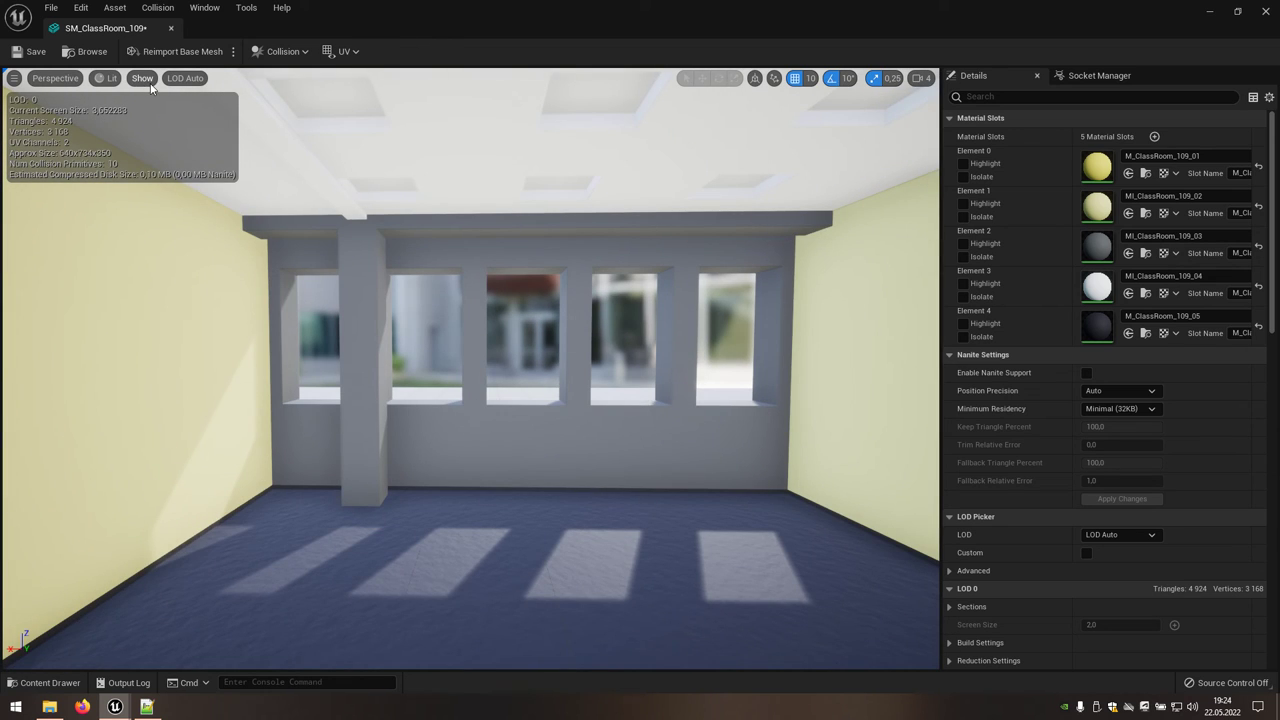
left_click(142, 80)
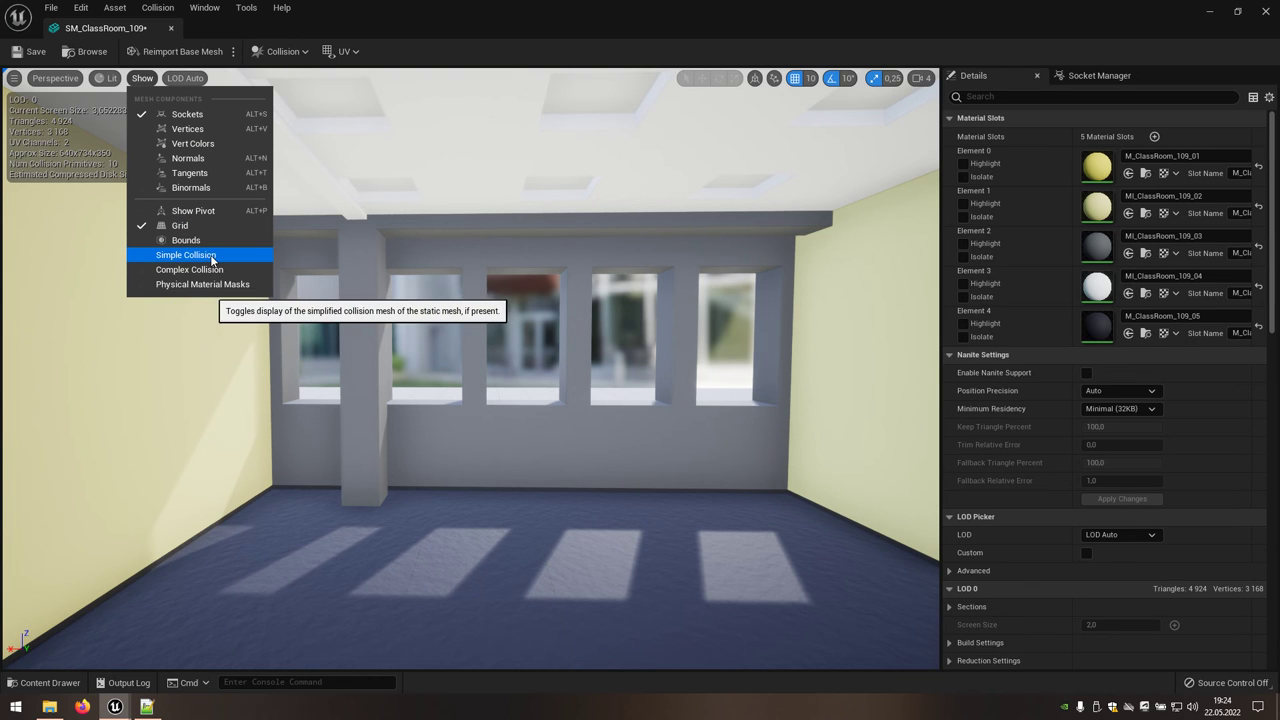
left_click(173, 257)
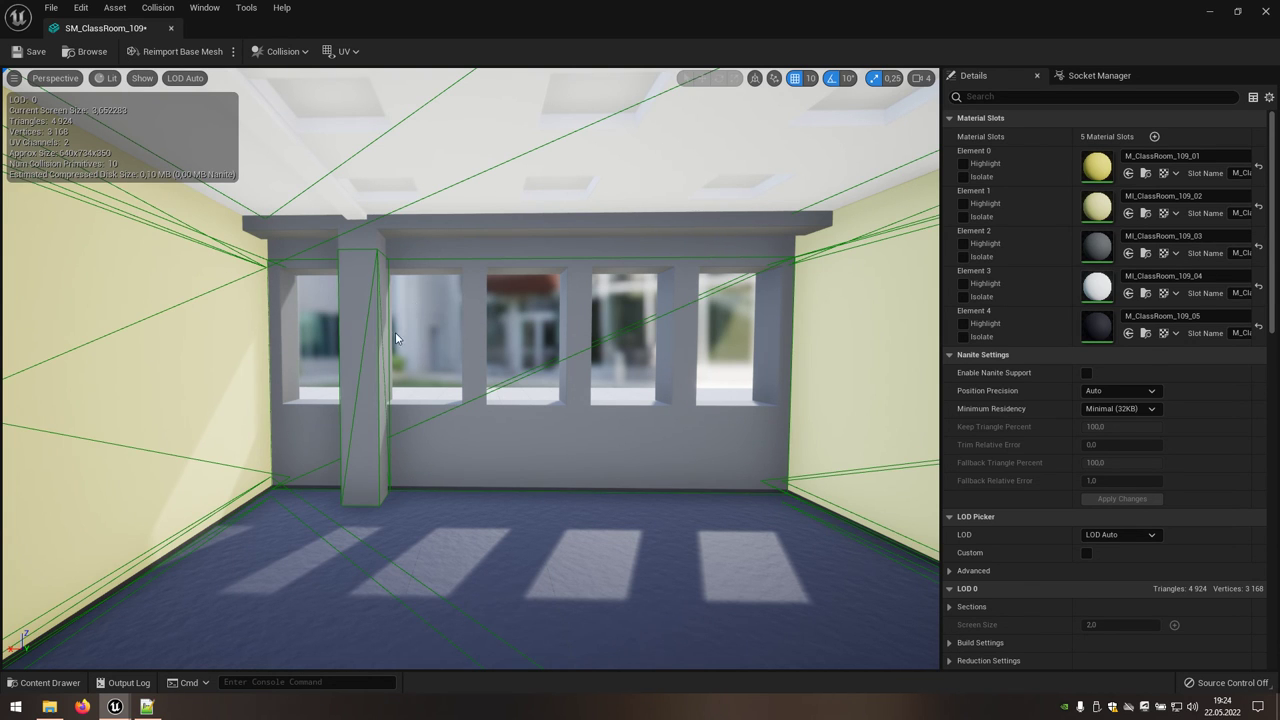
mouse_move(395, 332)
left_mouse_down()
mouse_move(300, 250)
mouse_move(180, 250)
mouse_move(310, 250)
left_mouse_up()
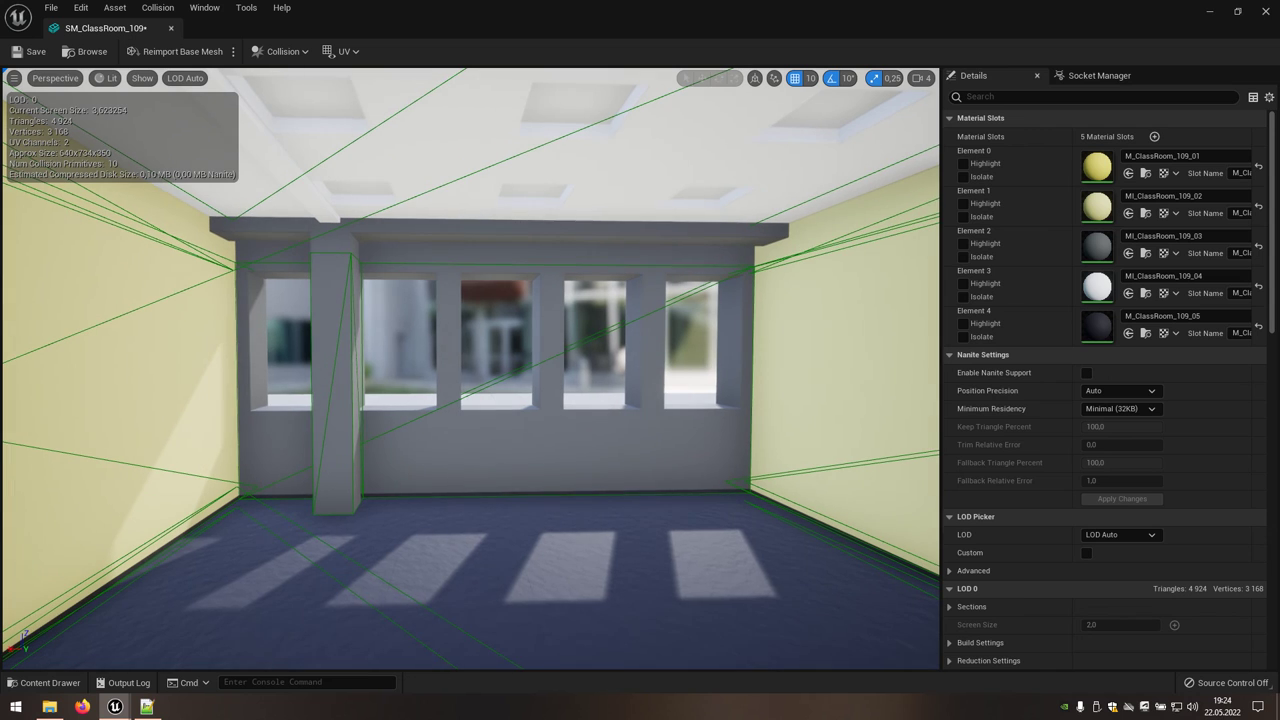
left_click(155, 79)
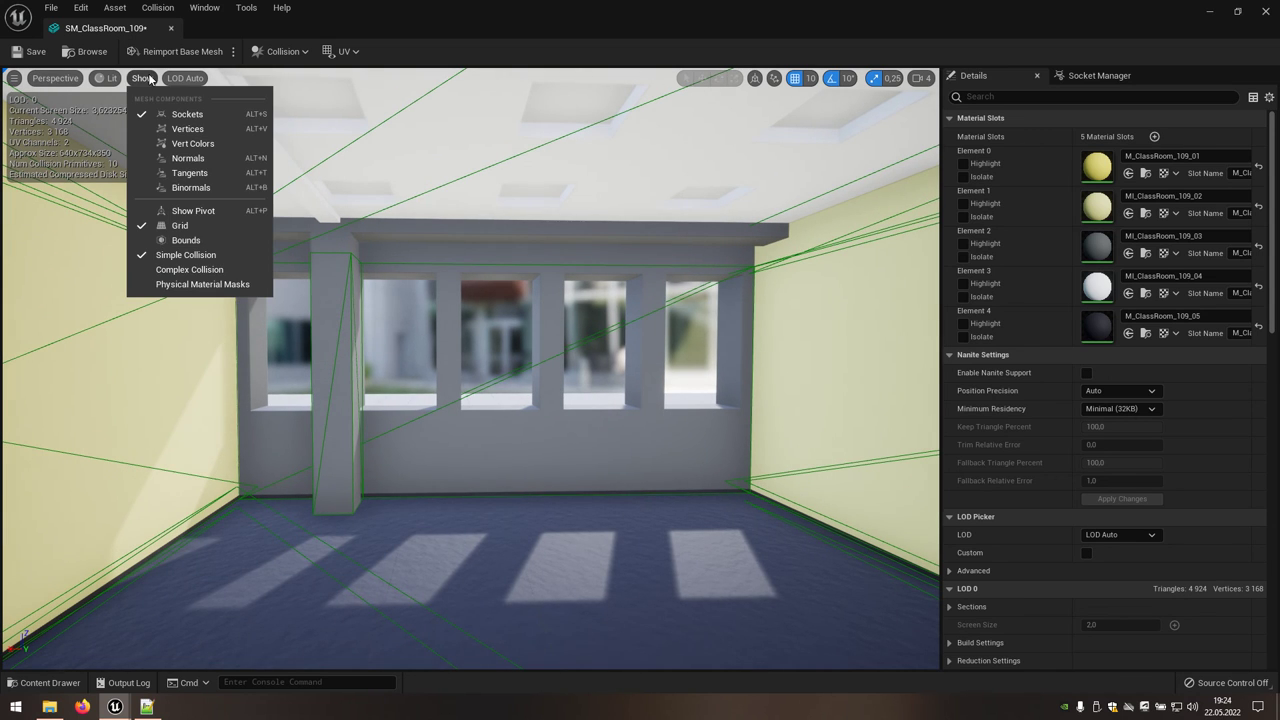
left_click(184, 255)
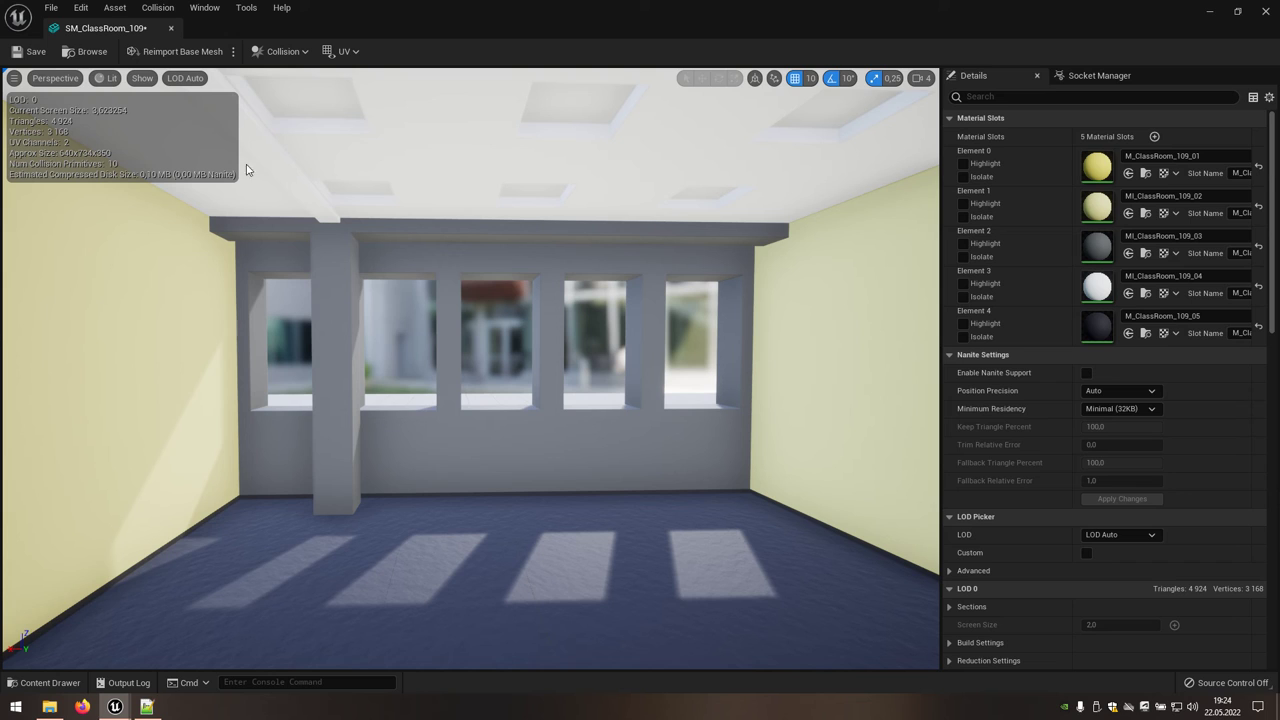
Inspect the mesh's UV Channel 0 and UV Channel 1 lightmap layouts in the viewport
left_click(343, 51)
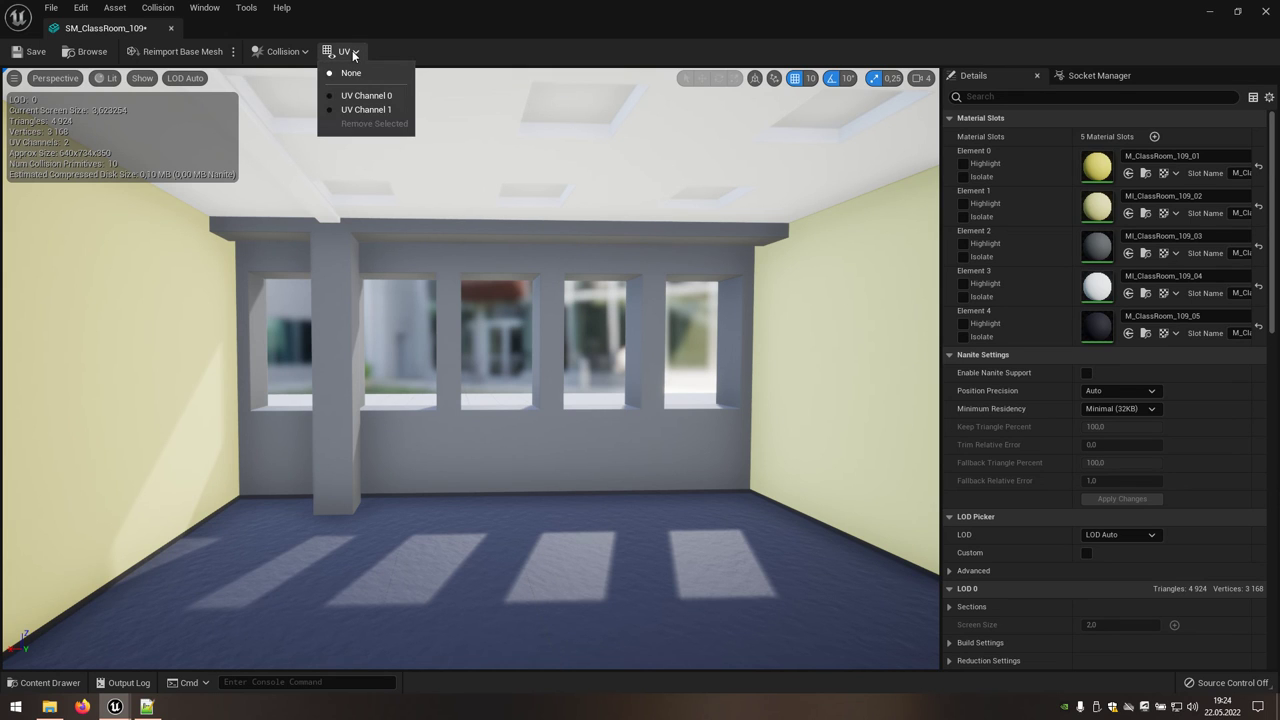
left_click(350, 96)
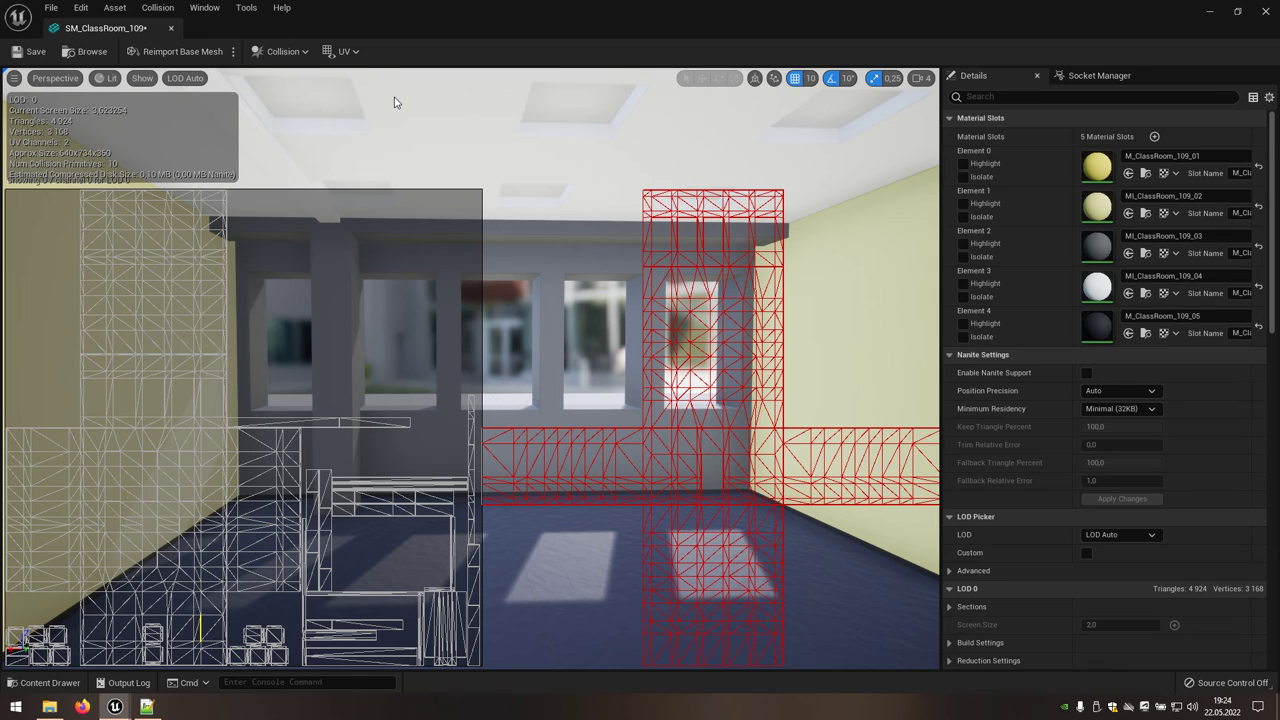
left_click(350, 51)
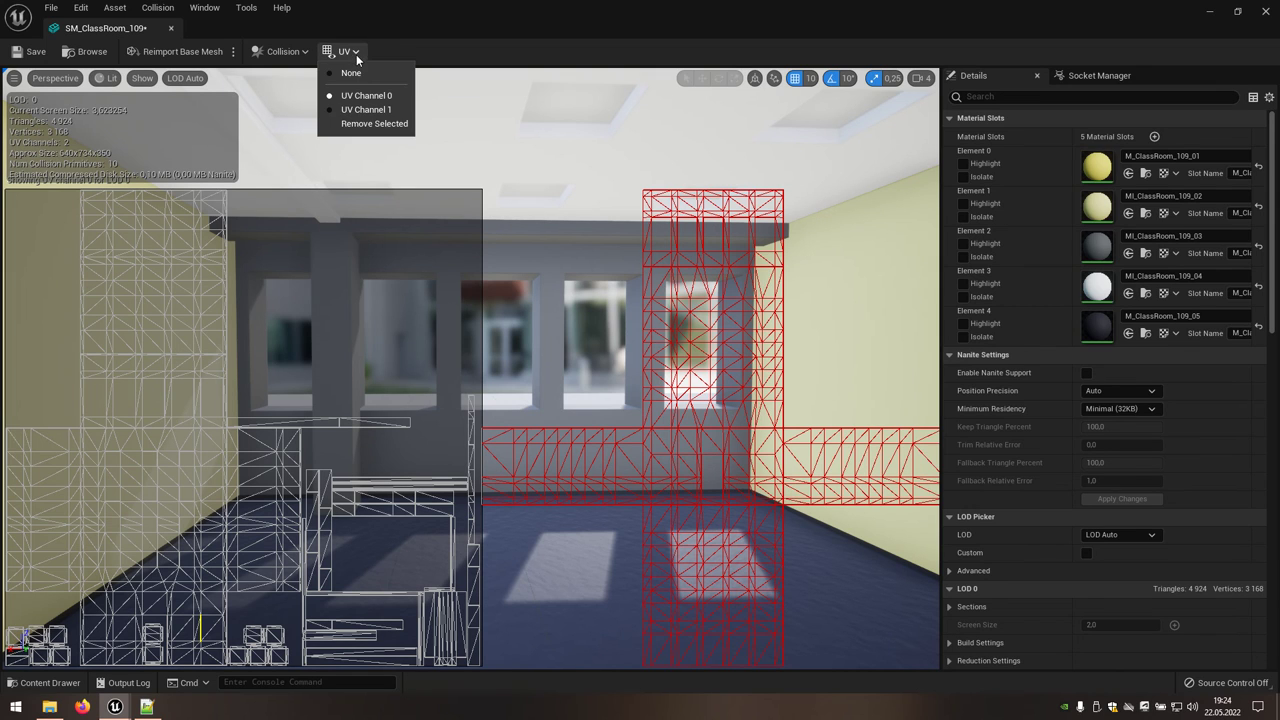
left_click(384, 111)
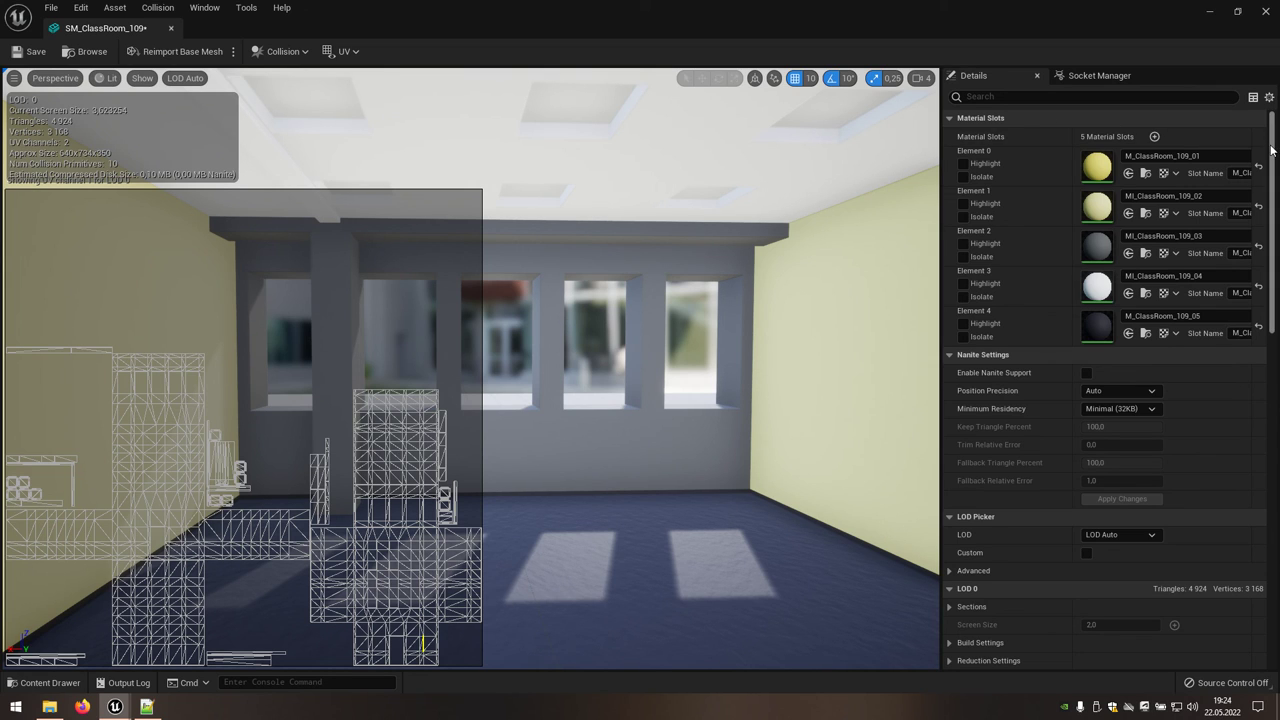
left_click_drag(1271, 149, 1276, 203)
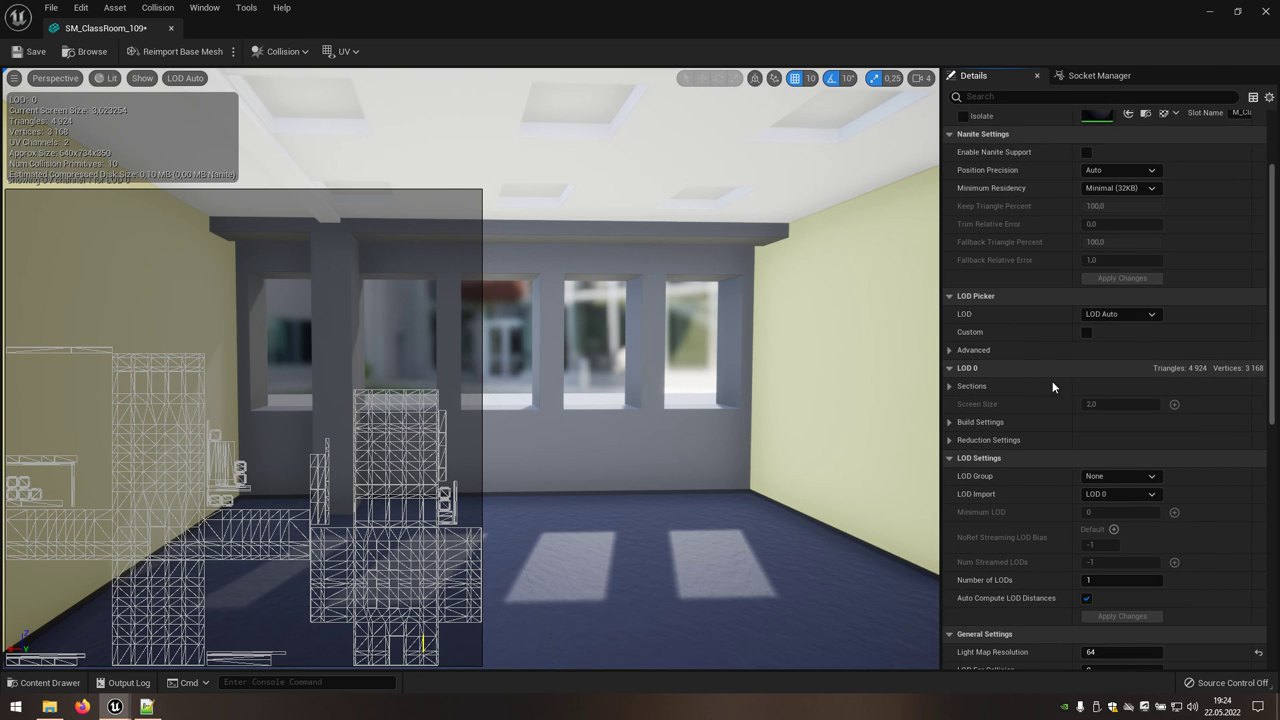
Regenerate lightmap UVs through LOD 0 Build Settings, then close the editor and return to the SM_ClassRoom_109 folder
left_click(949, 421)
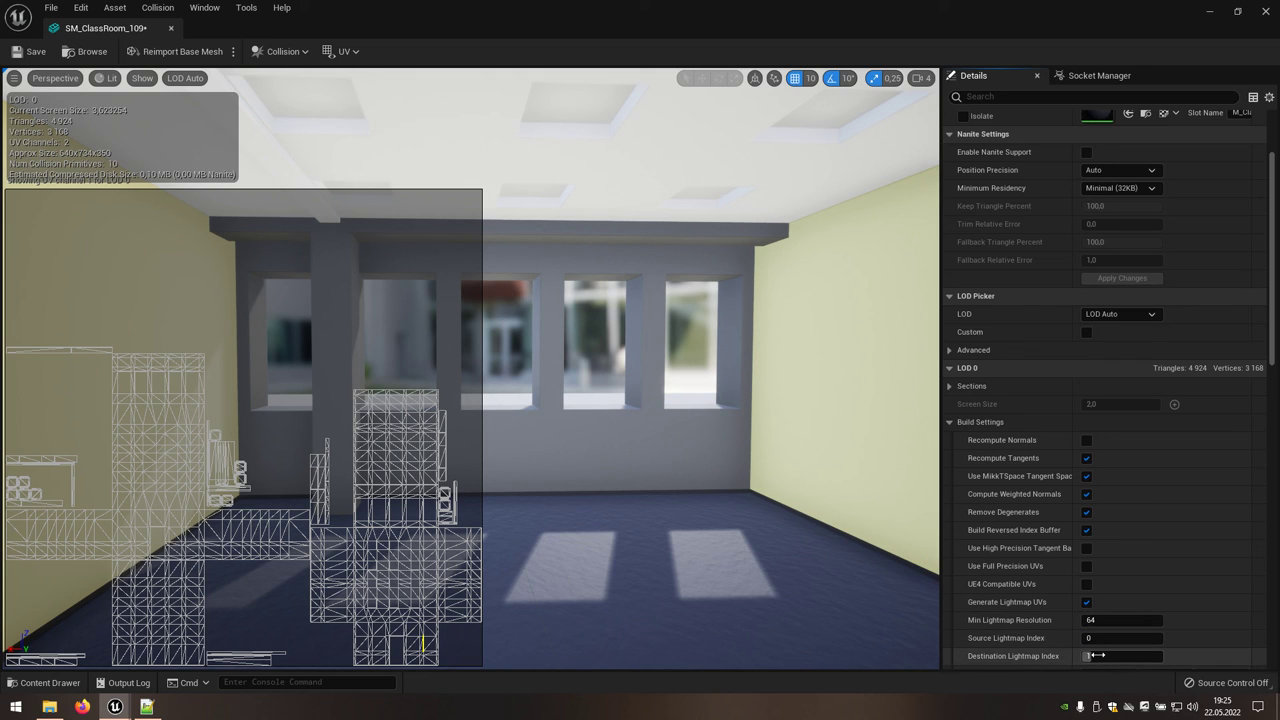
scroll(1102, 650, "down", 5)
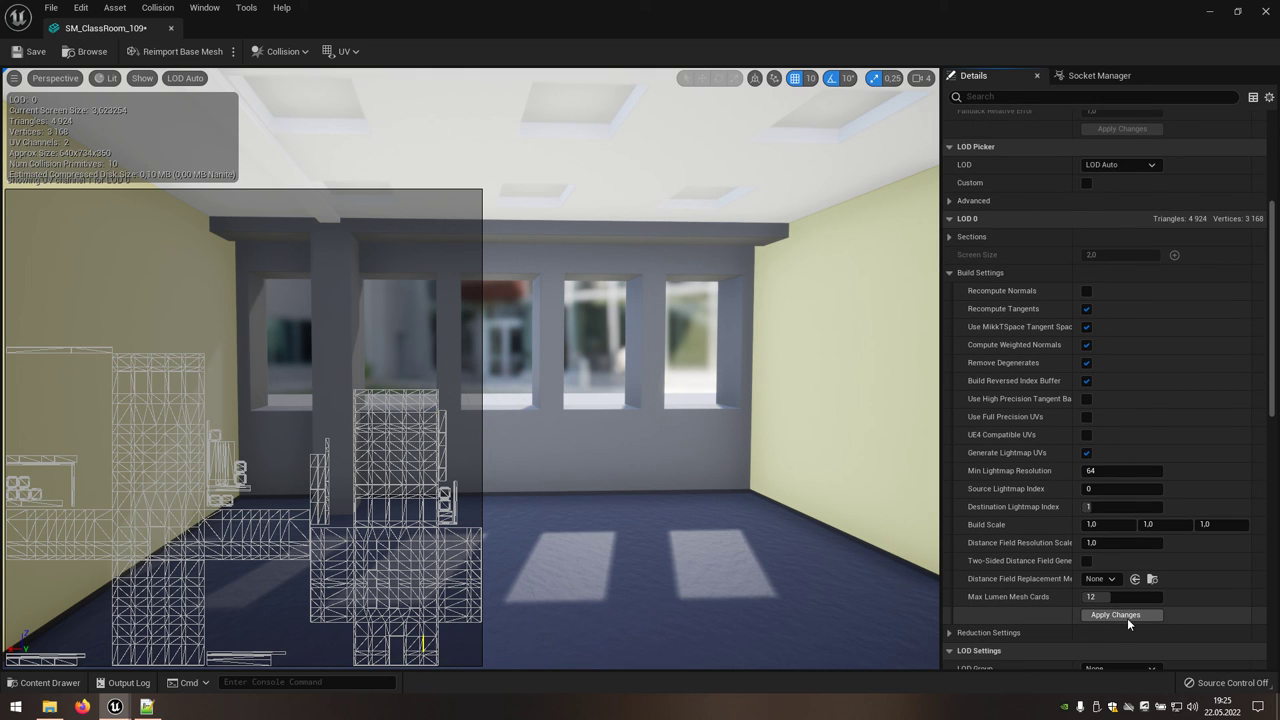
left_click(1127, 618)
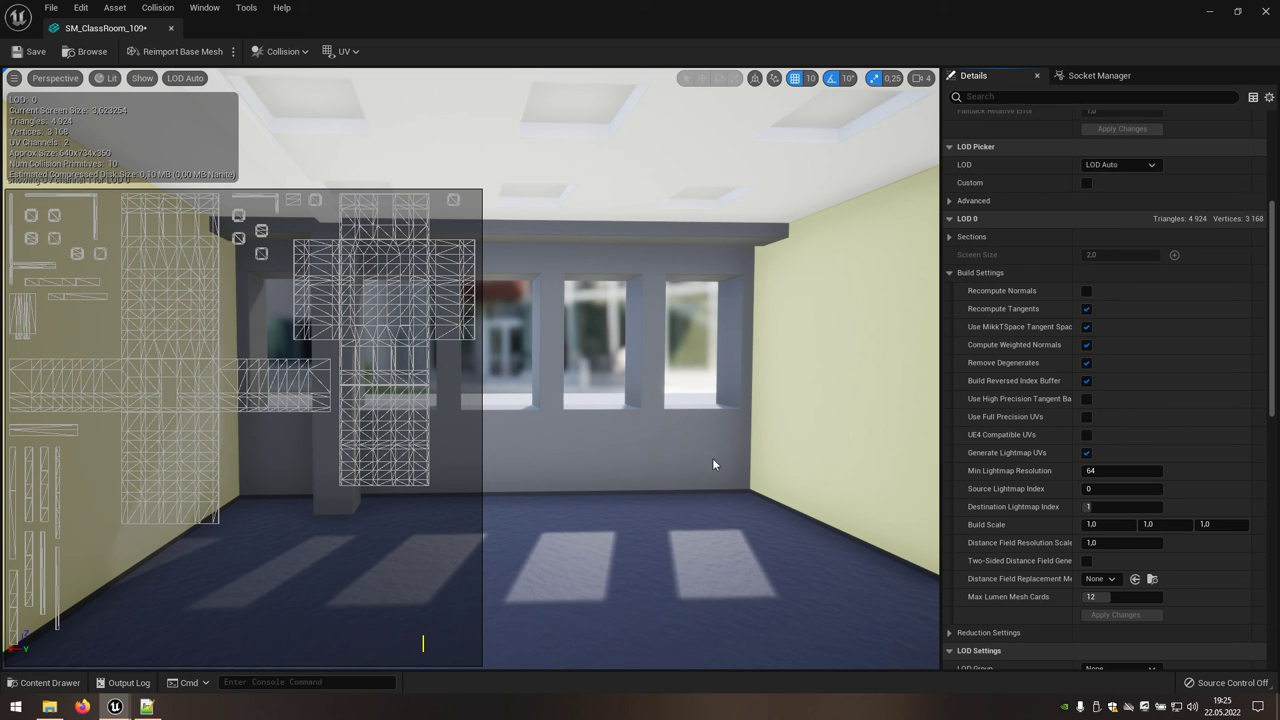
left_click(1266, 12)
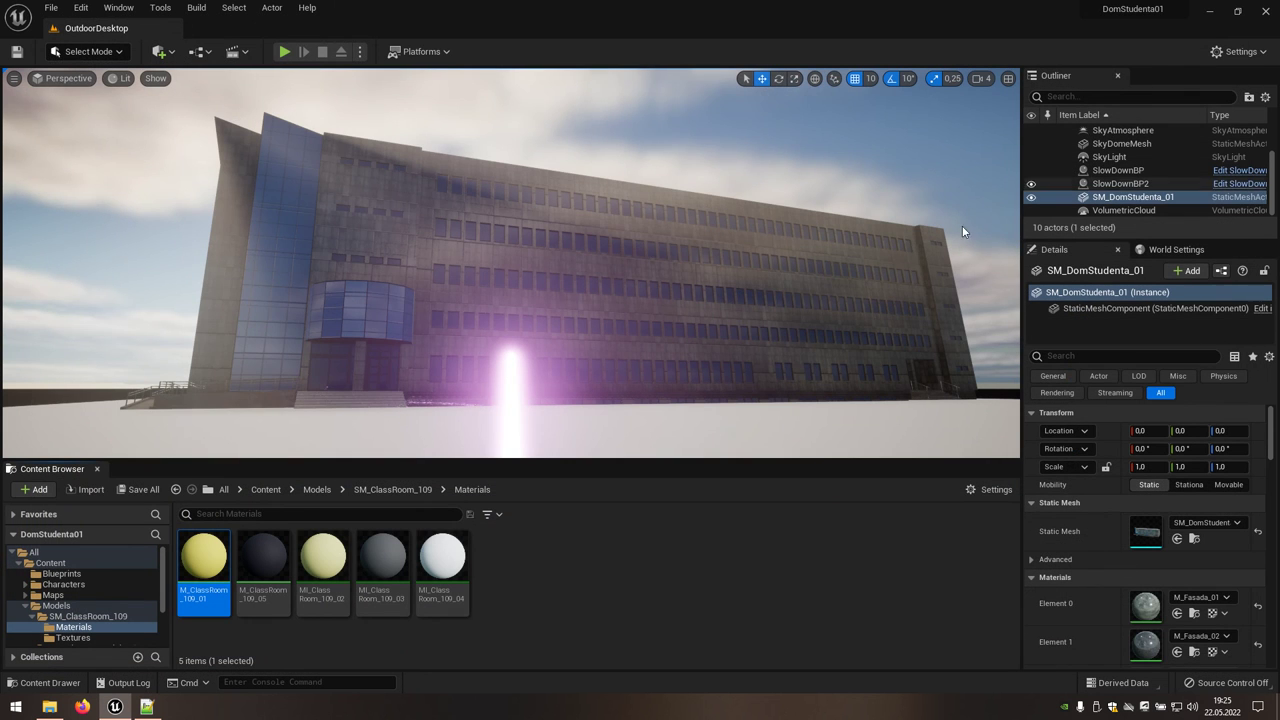
left_click(417, 490)
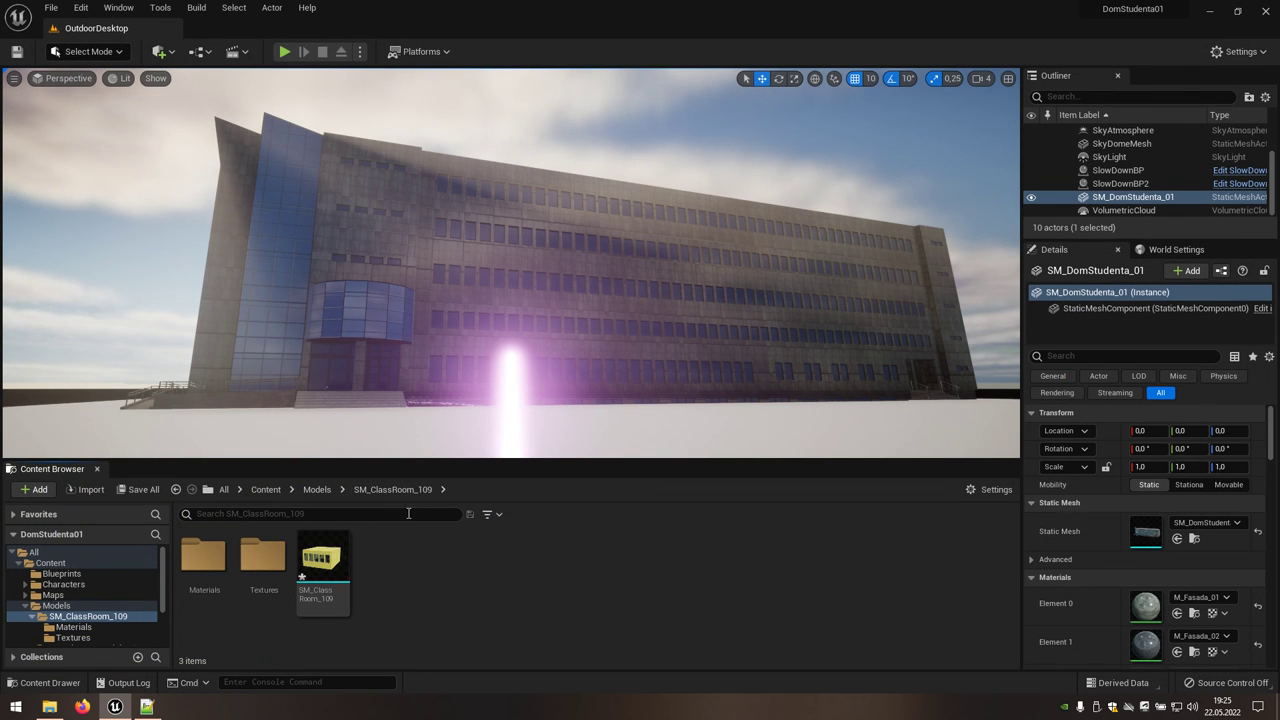